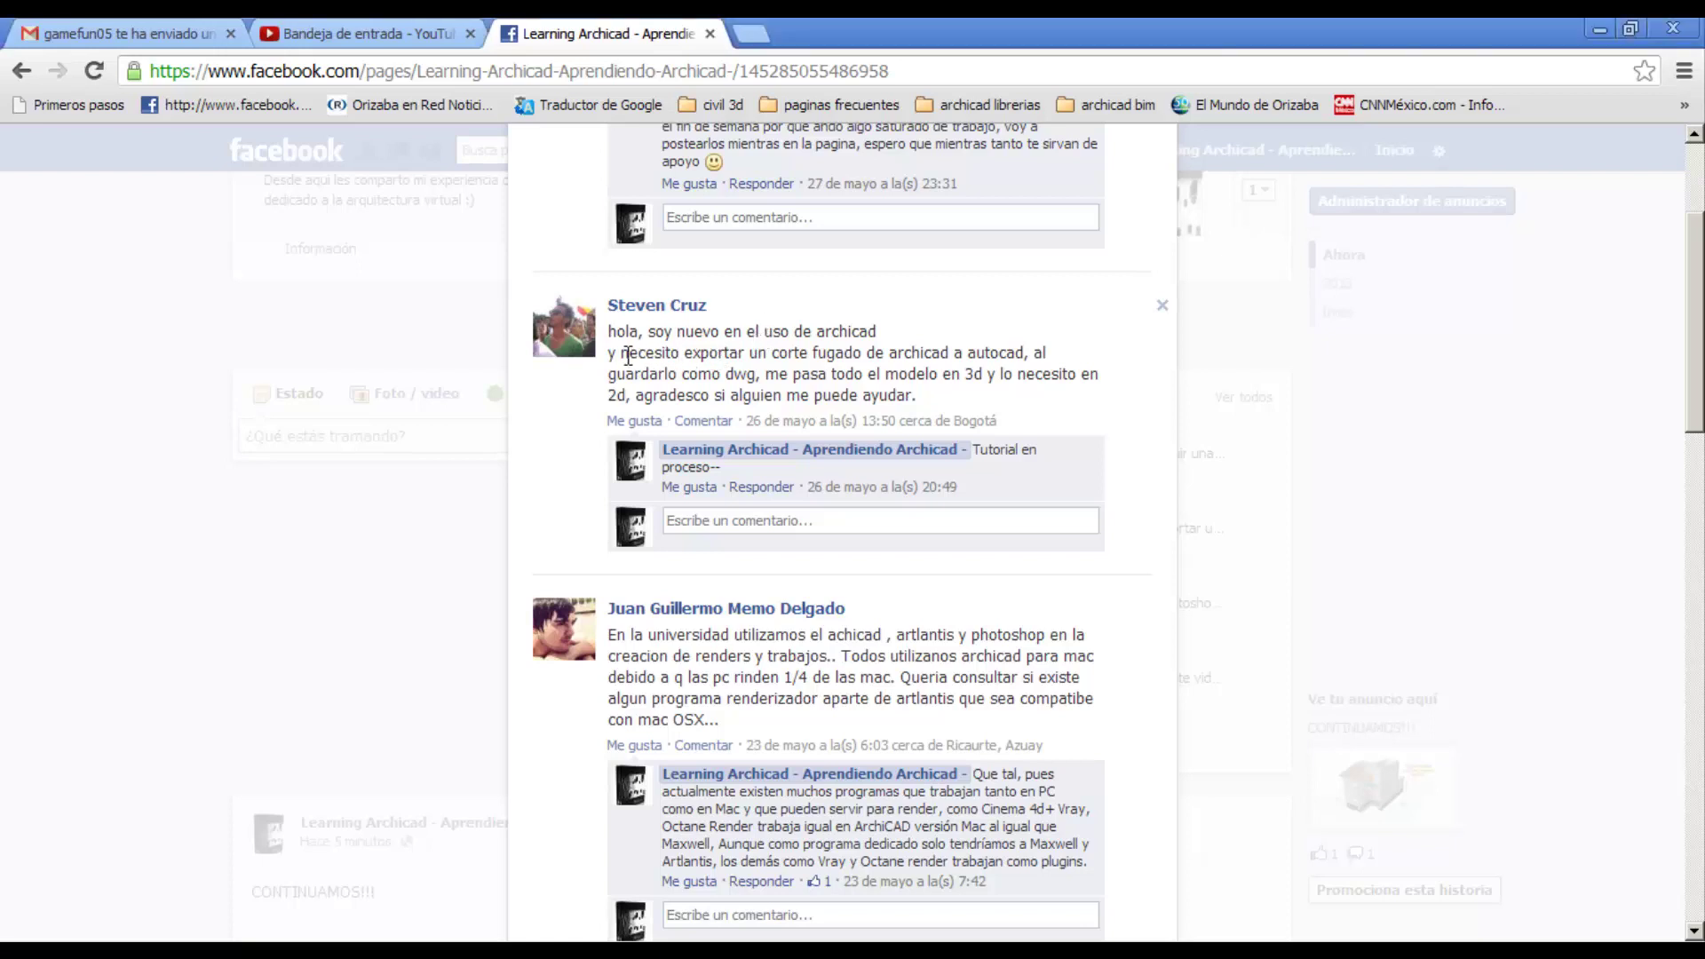
# - Highlight the Facebook post asking how to export an ArchiCAD perspective to AutoCAD as DWG
pyautogui.moveTo(623, 355)
pyautogui.mouseDown()
pyautogui.moveTo(1017, 352)
pyautogui.moveTo(766, 374)
pyautogui.moveTo(985, 371)
pyautogui.moveTo(701, 395)
pyautogui.moveTo(917, 391)
pyautogui.mouseUp()
# - Clear the text selection and zoom in on the house perspective in ArchiCAD's 3D window
pyautogui.click(874, 359)
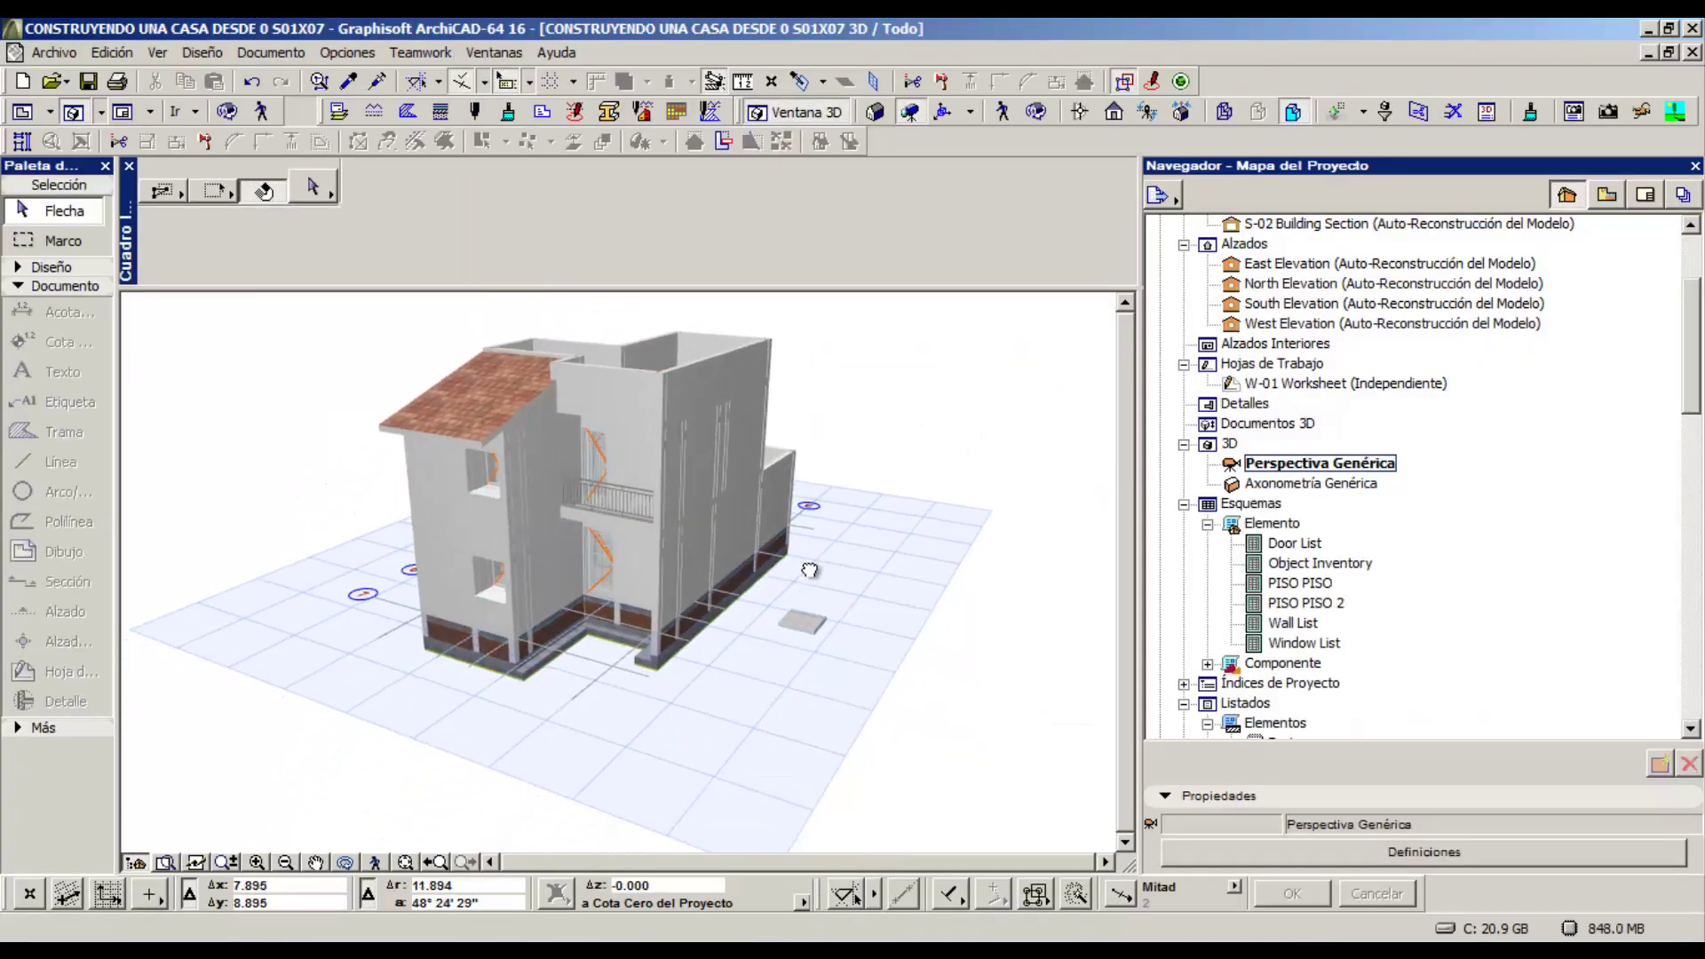
pyautogui.scroll(2, 810, 570)
pyautogui.scroll(2, 804, 590)
pyautogui.scroll(2, 795, 622)
pyautogui.scroll(2, 788, 647)
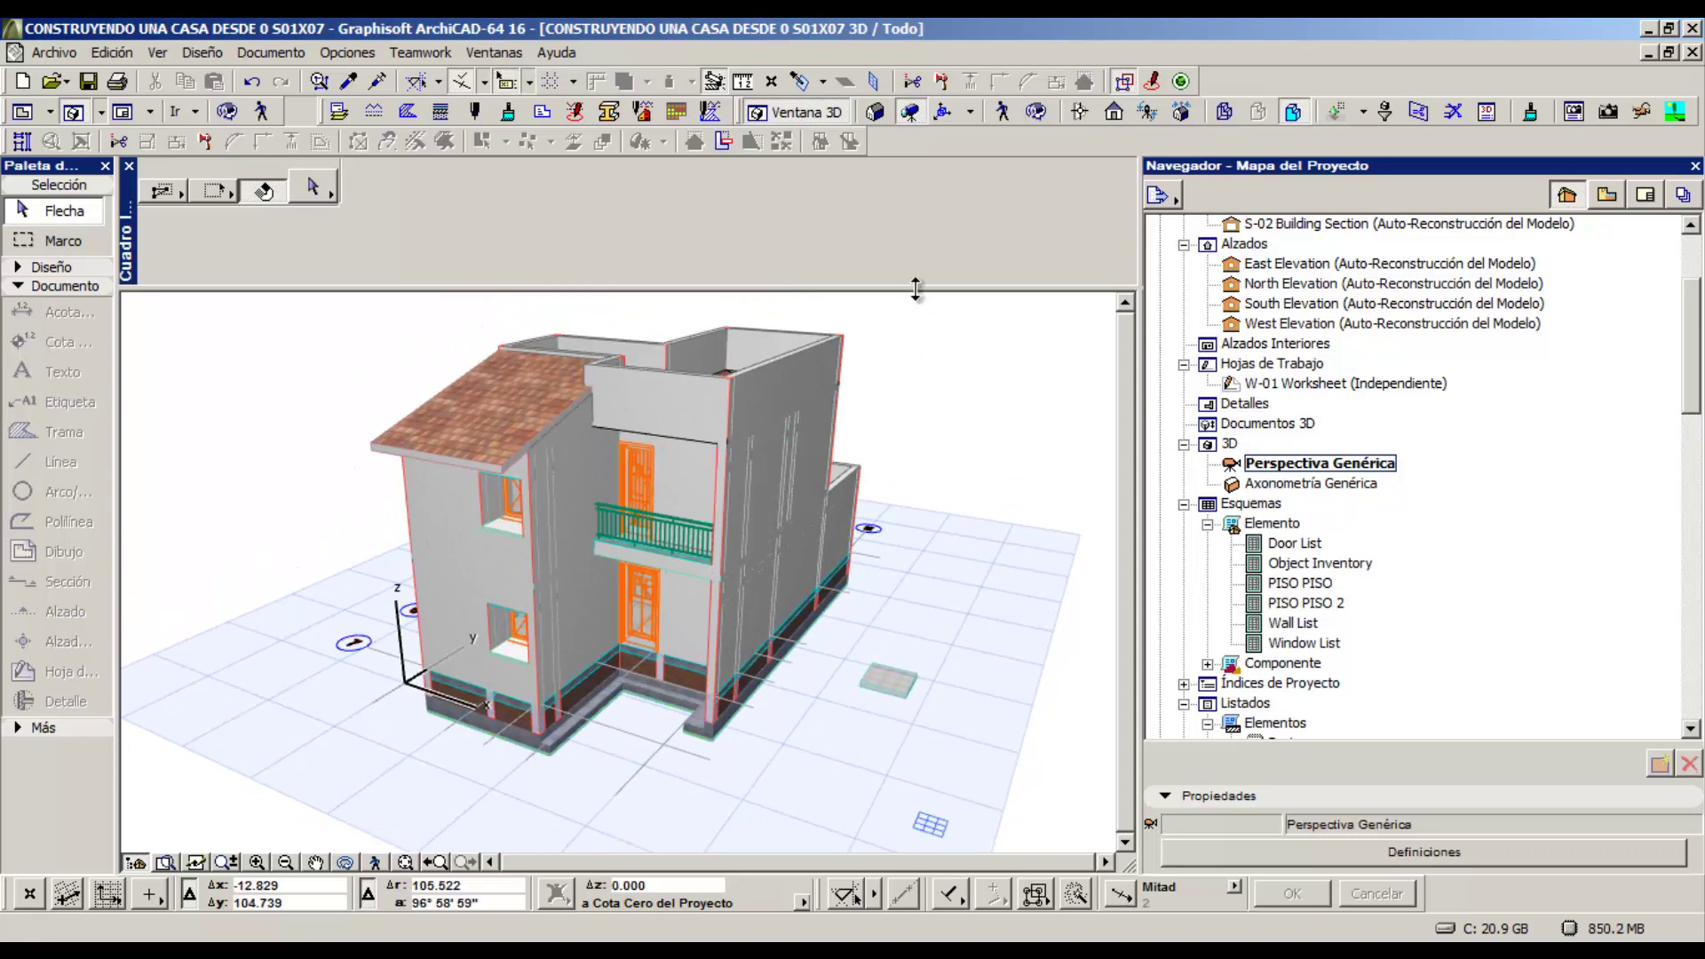
# - Enlarge the 3D window, orbit the house slightly and toggle Colores Propios display
pyautogui.moveTo(915, 289); pyautogui.dragTo(914, 244)
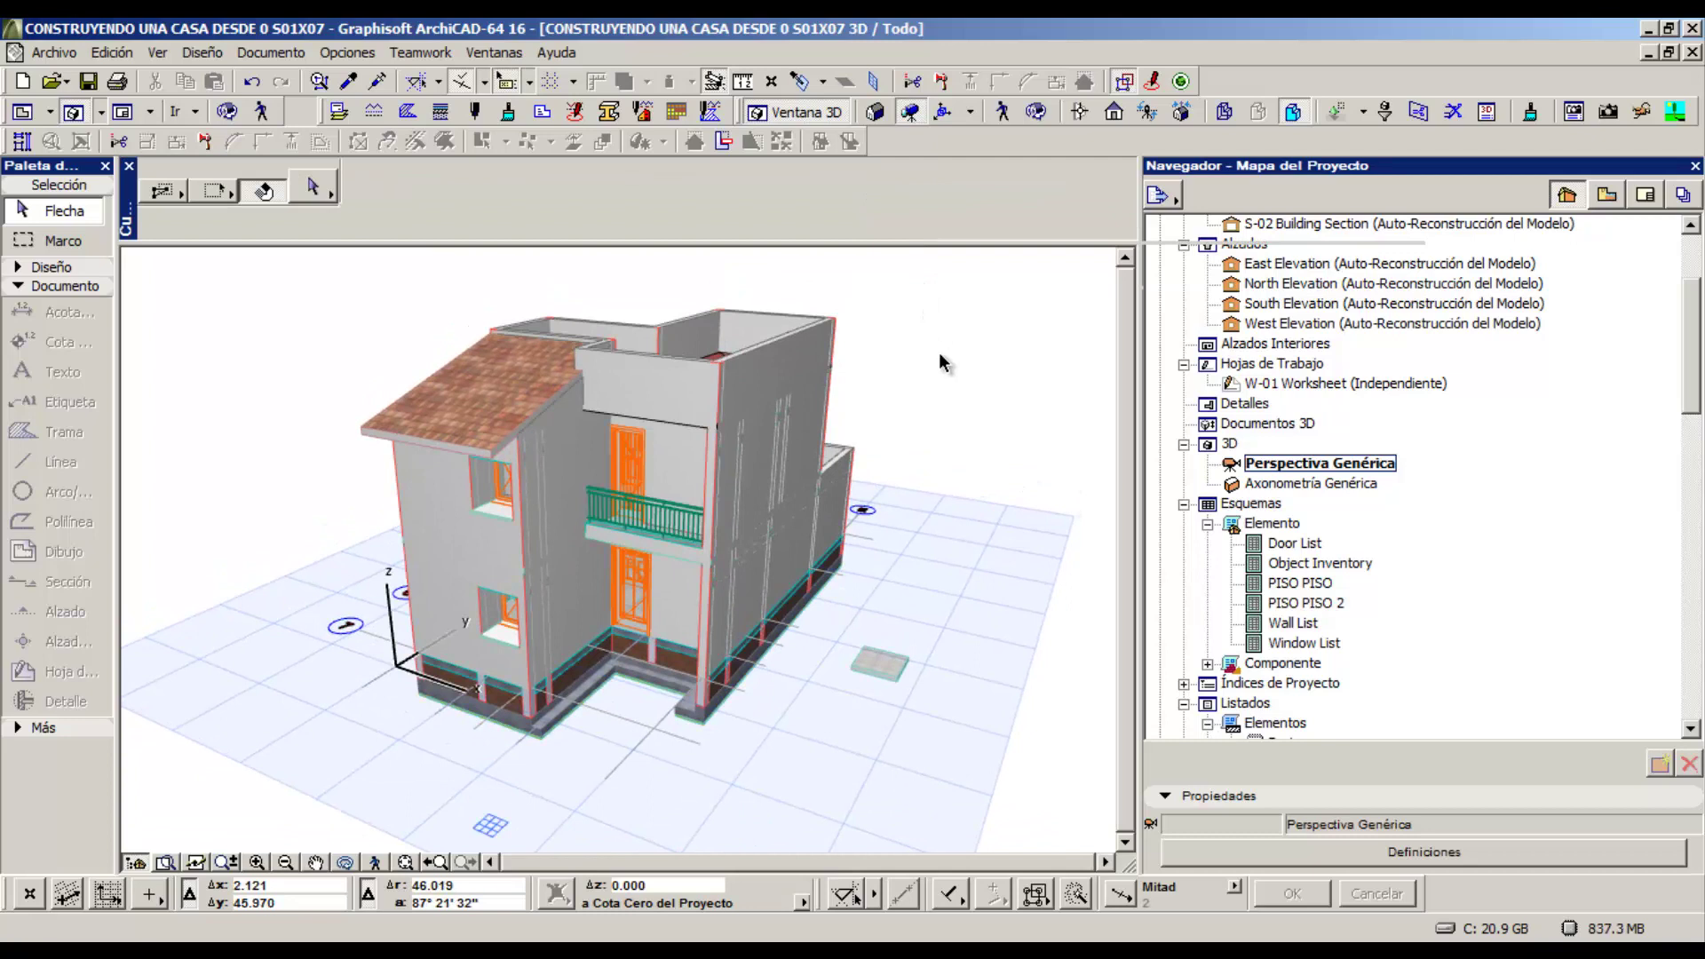
pyautogui.keyDown('shift'); pyautogui.moveTo(940, 366); pyautogui.dragTo(667, 377, button='middle'); pyautogui.keyUp('shift')
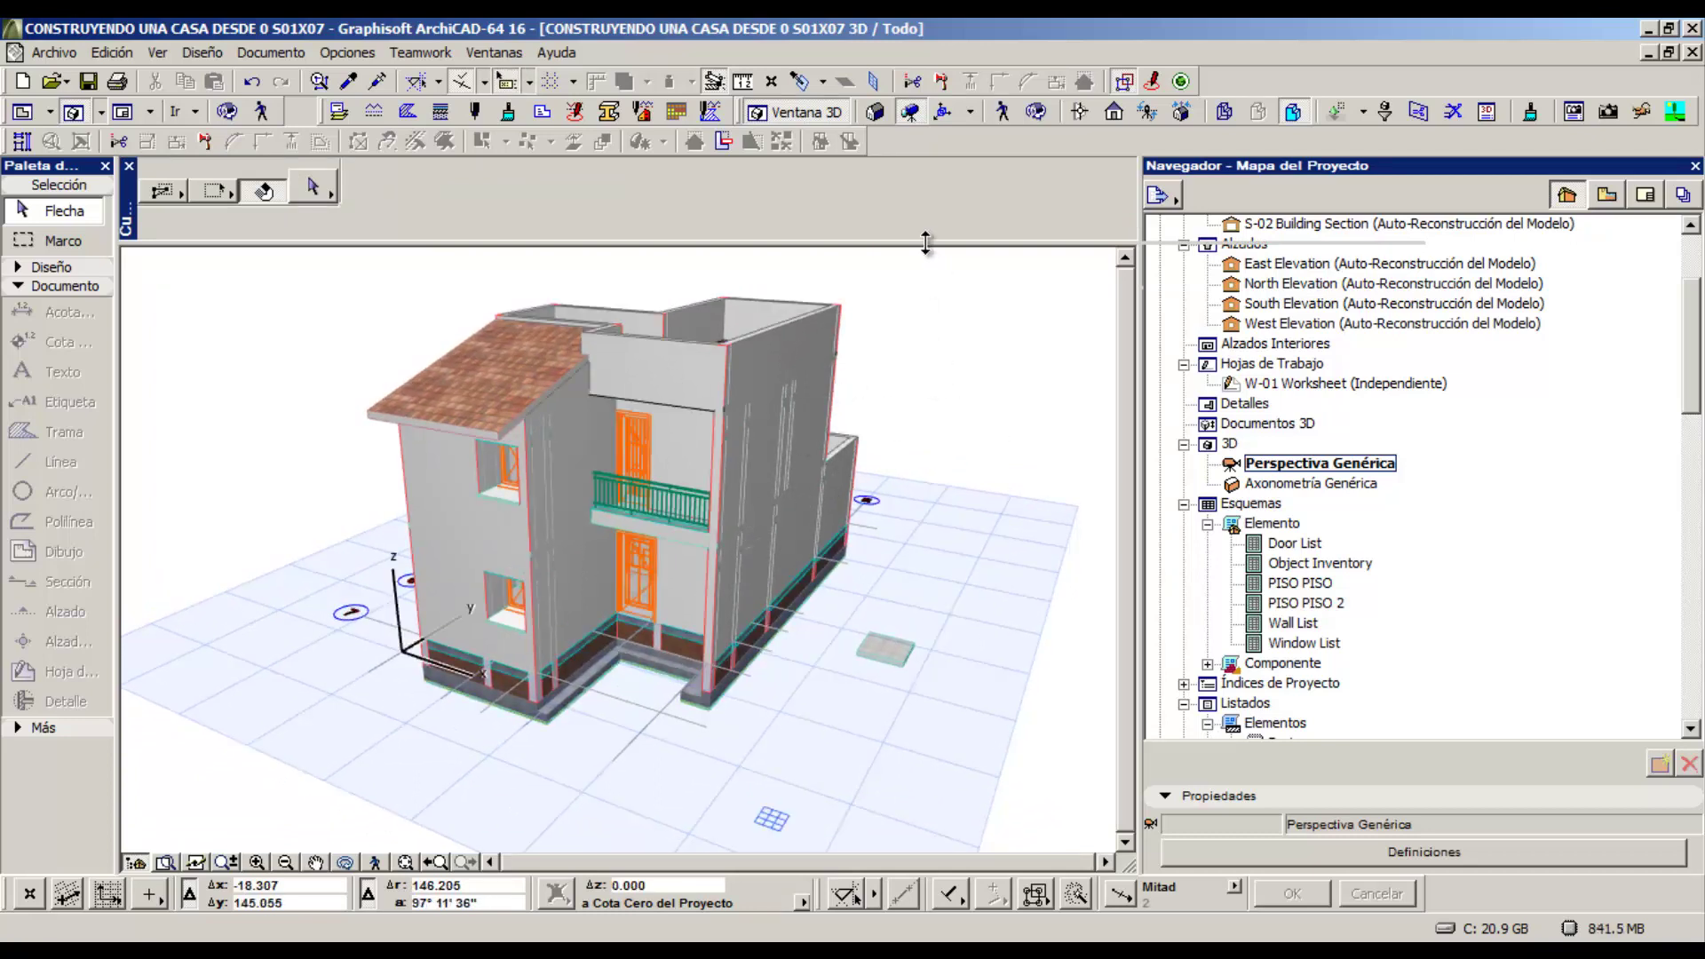
pyautogui.click(1293, 112)
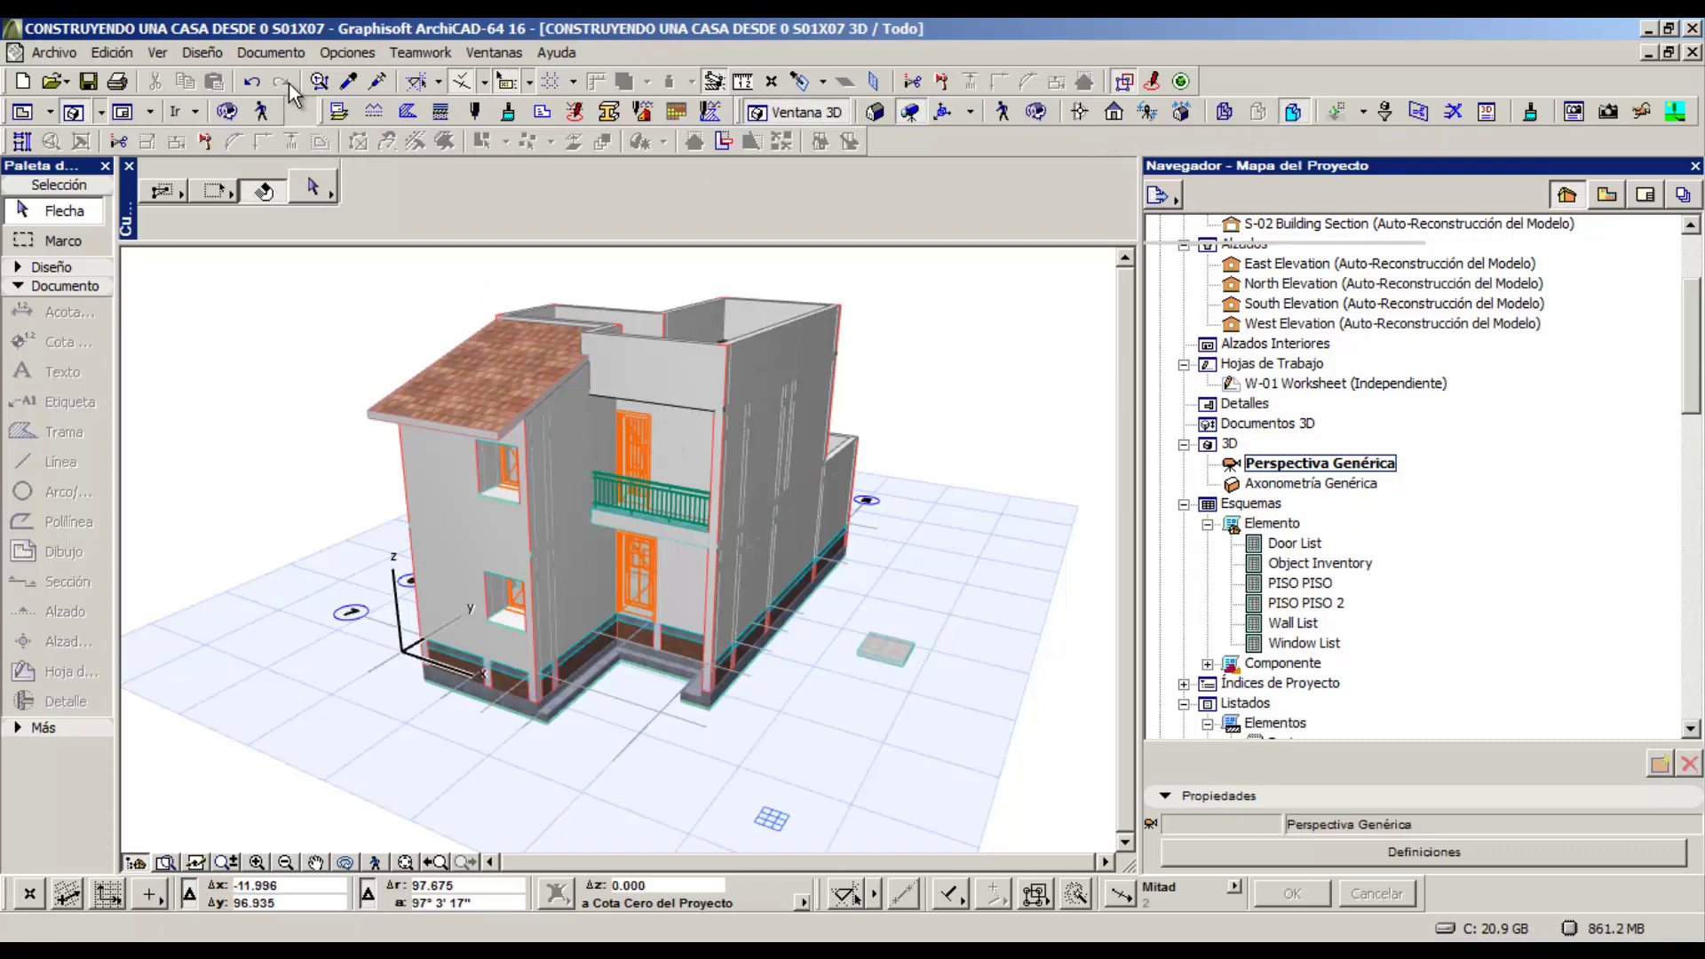
pyautogui.click(253, 53)
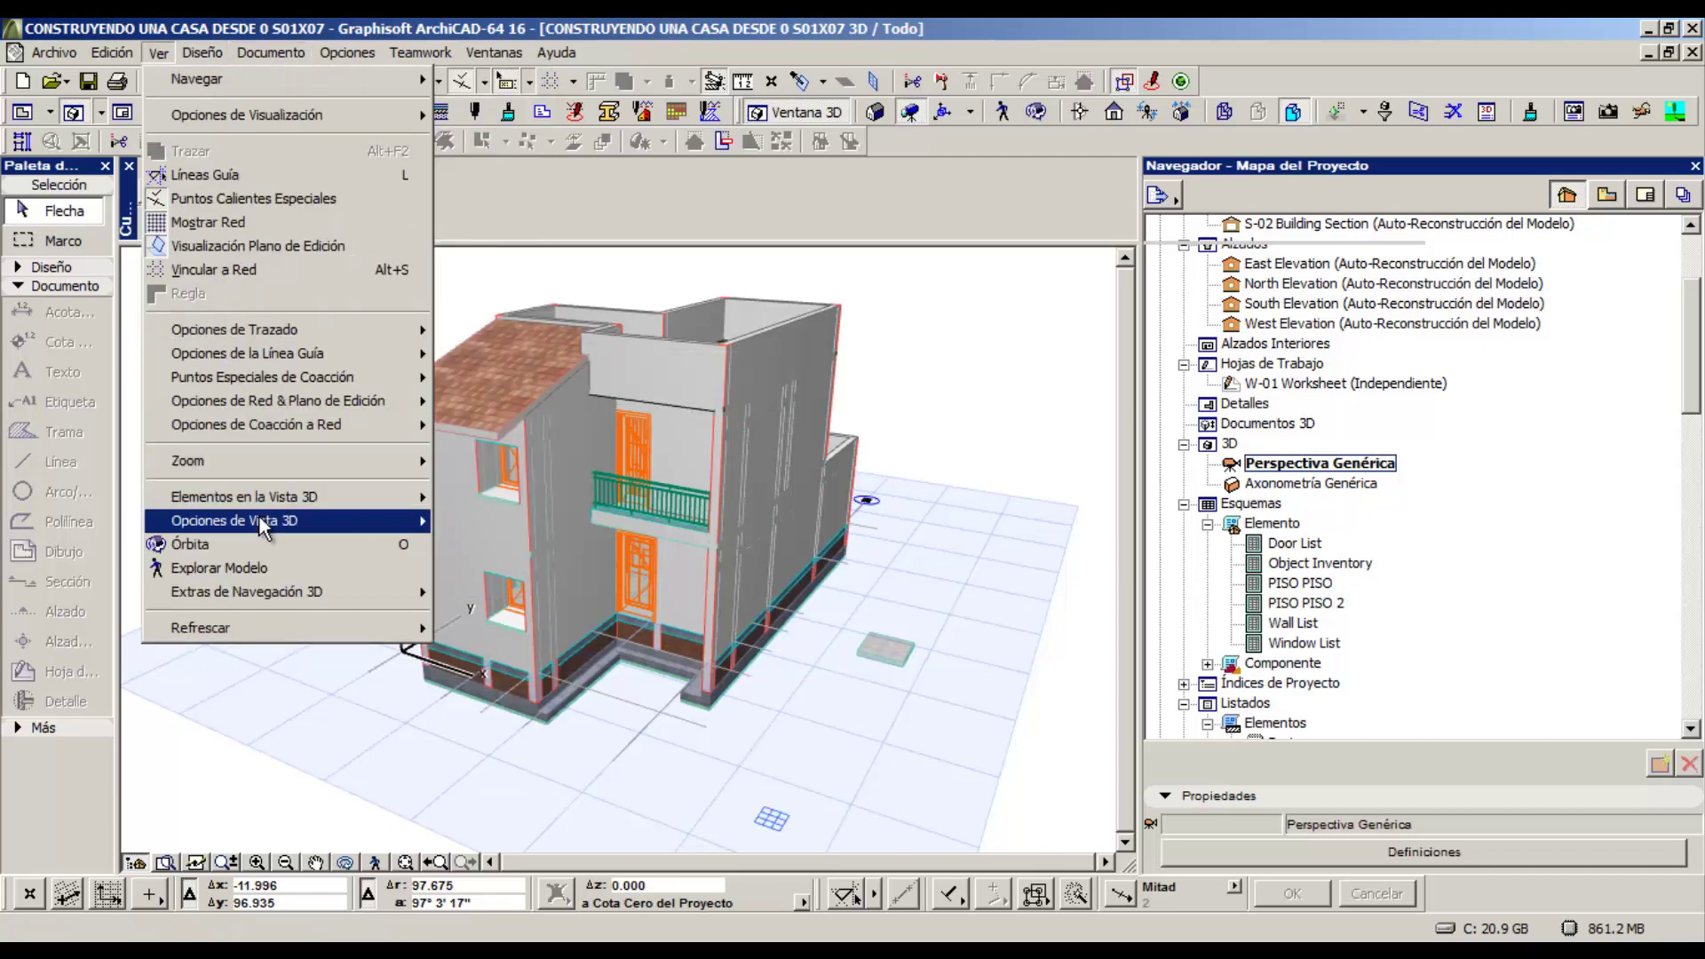
pyautogui.moveTo(234, 519)
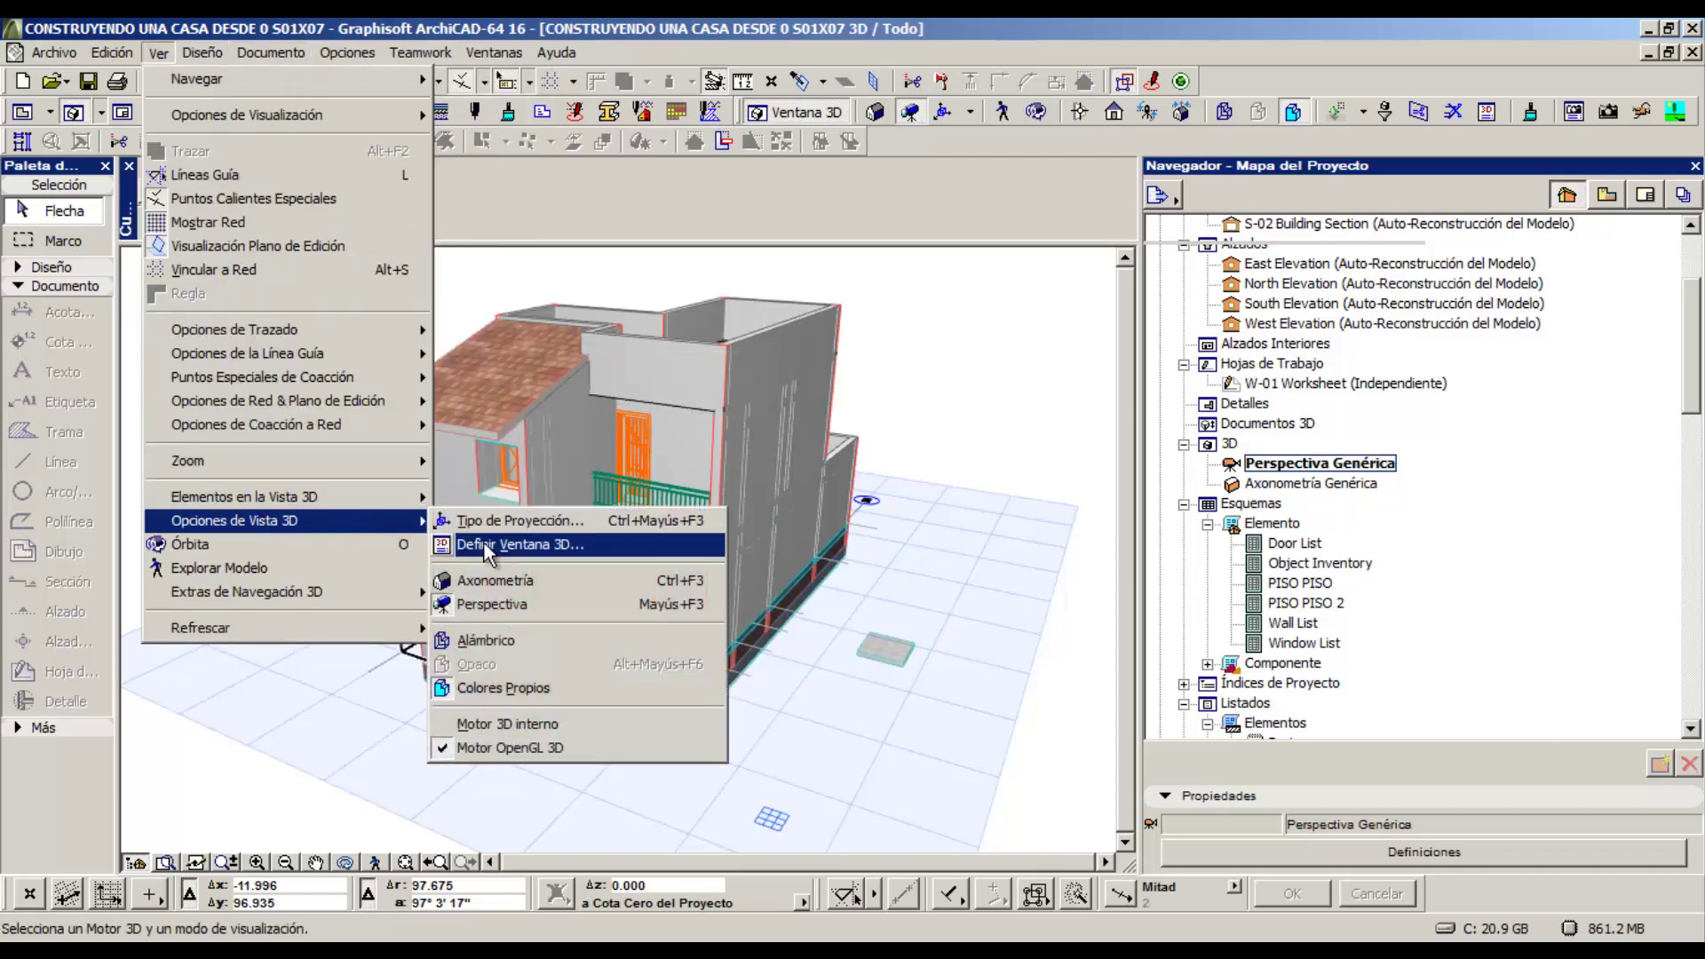
# - Set the 3D window definition to the Motor Interno engine in Opaco mode
pyautogui.click(556, 545)
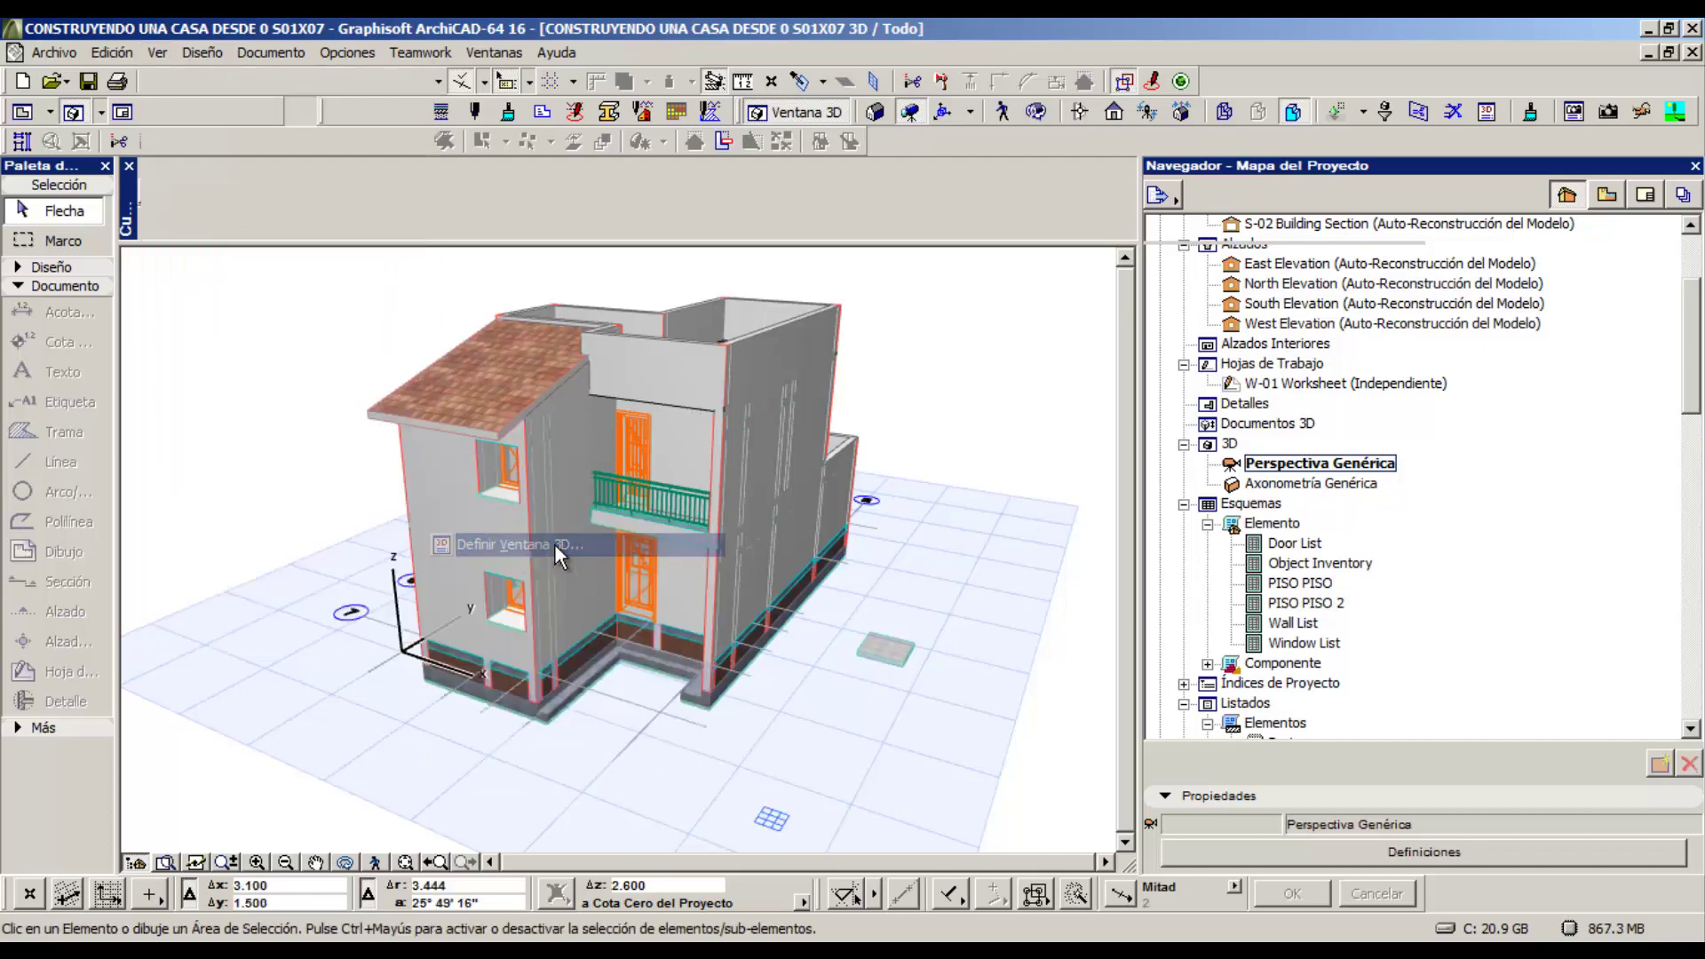
pyautogui.click(835, 188)
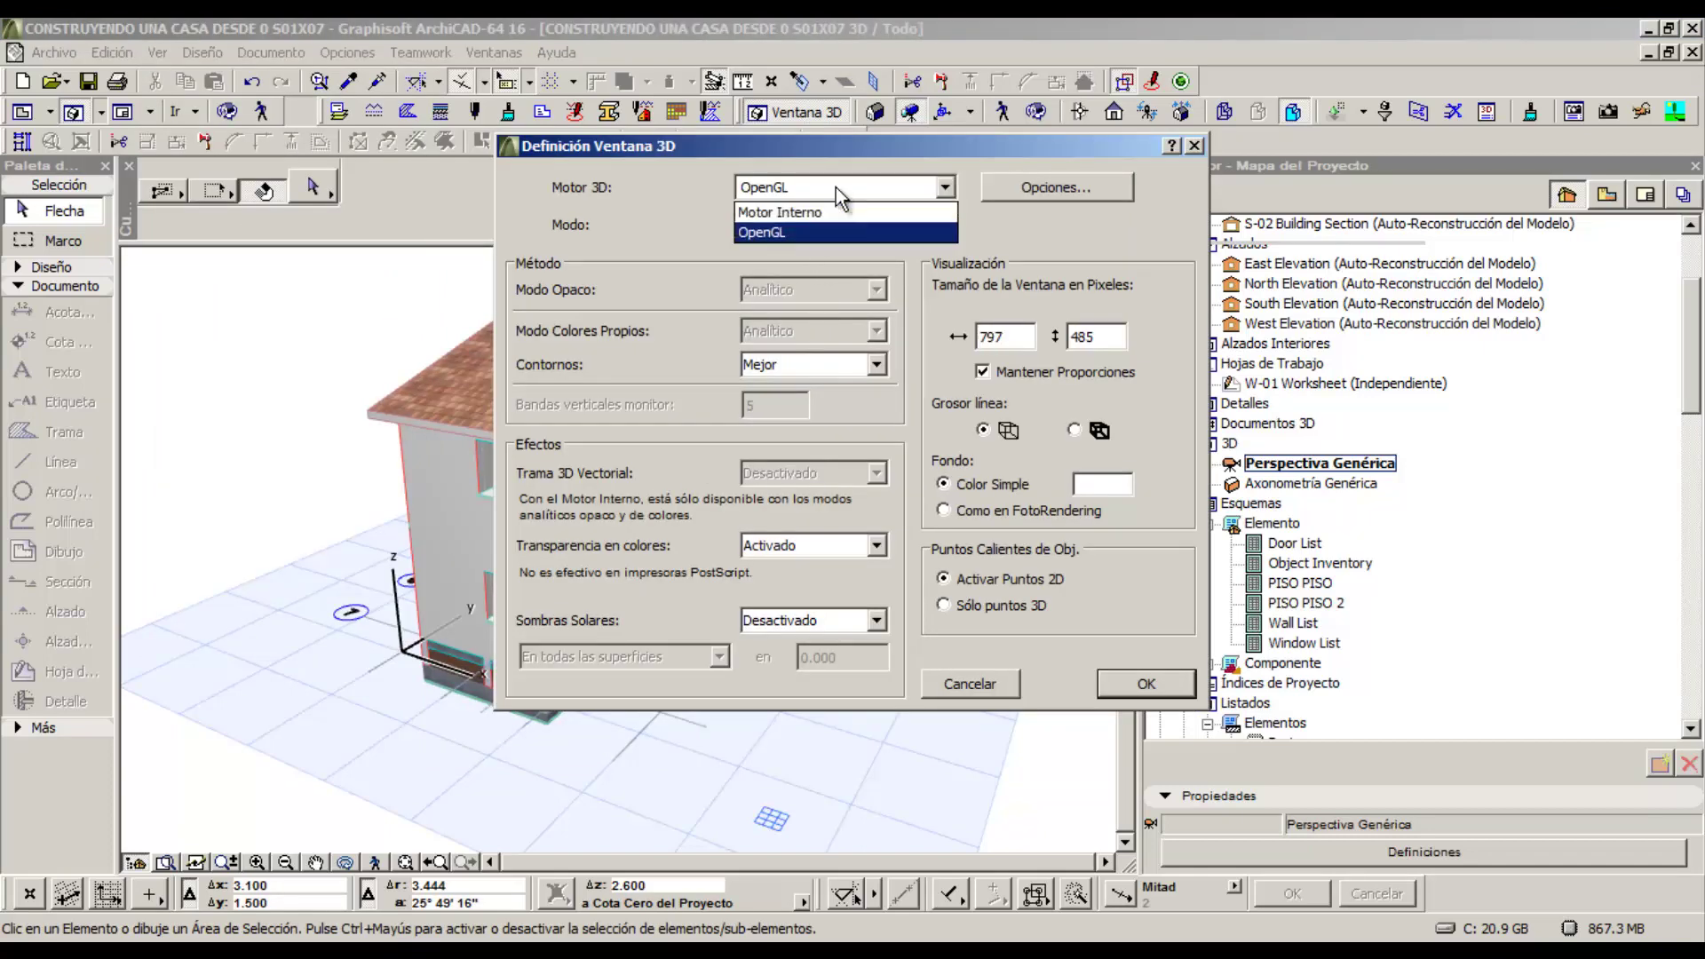
pyautogui.click(790, 216)
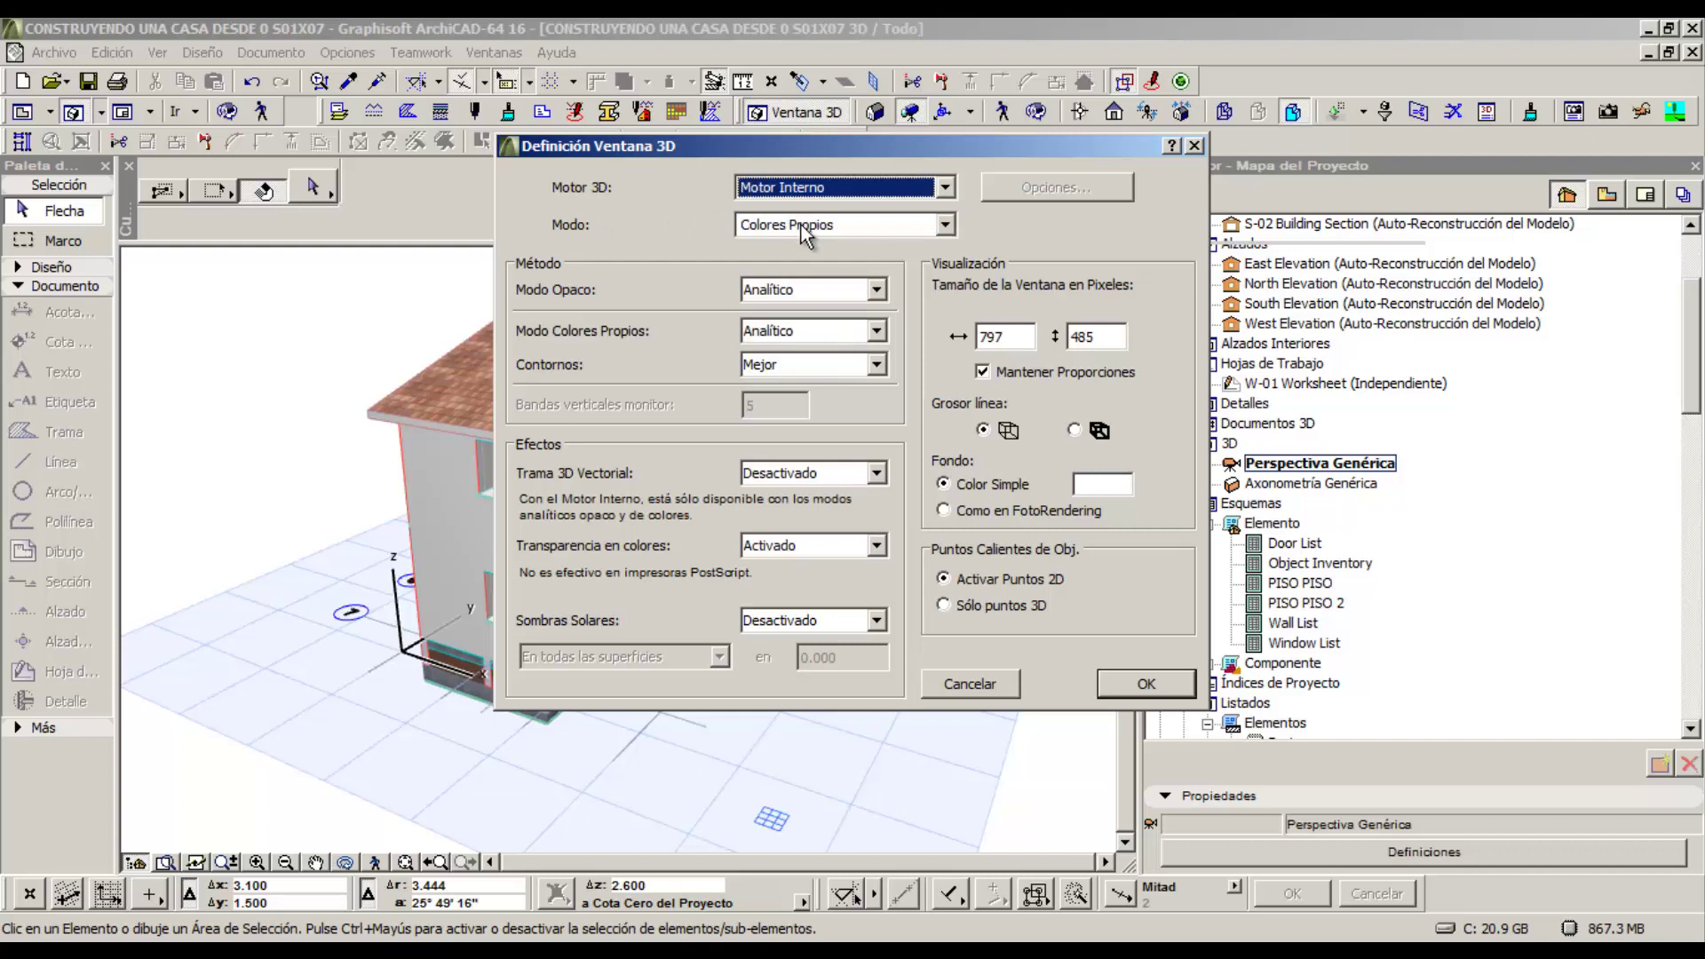
pyautogui.click(804, 228)
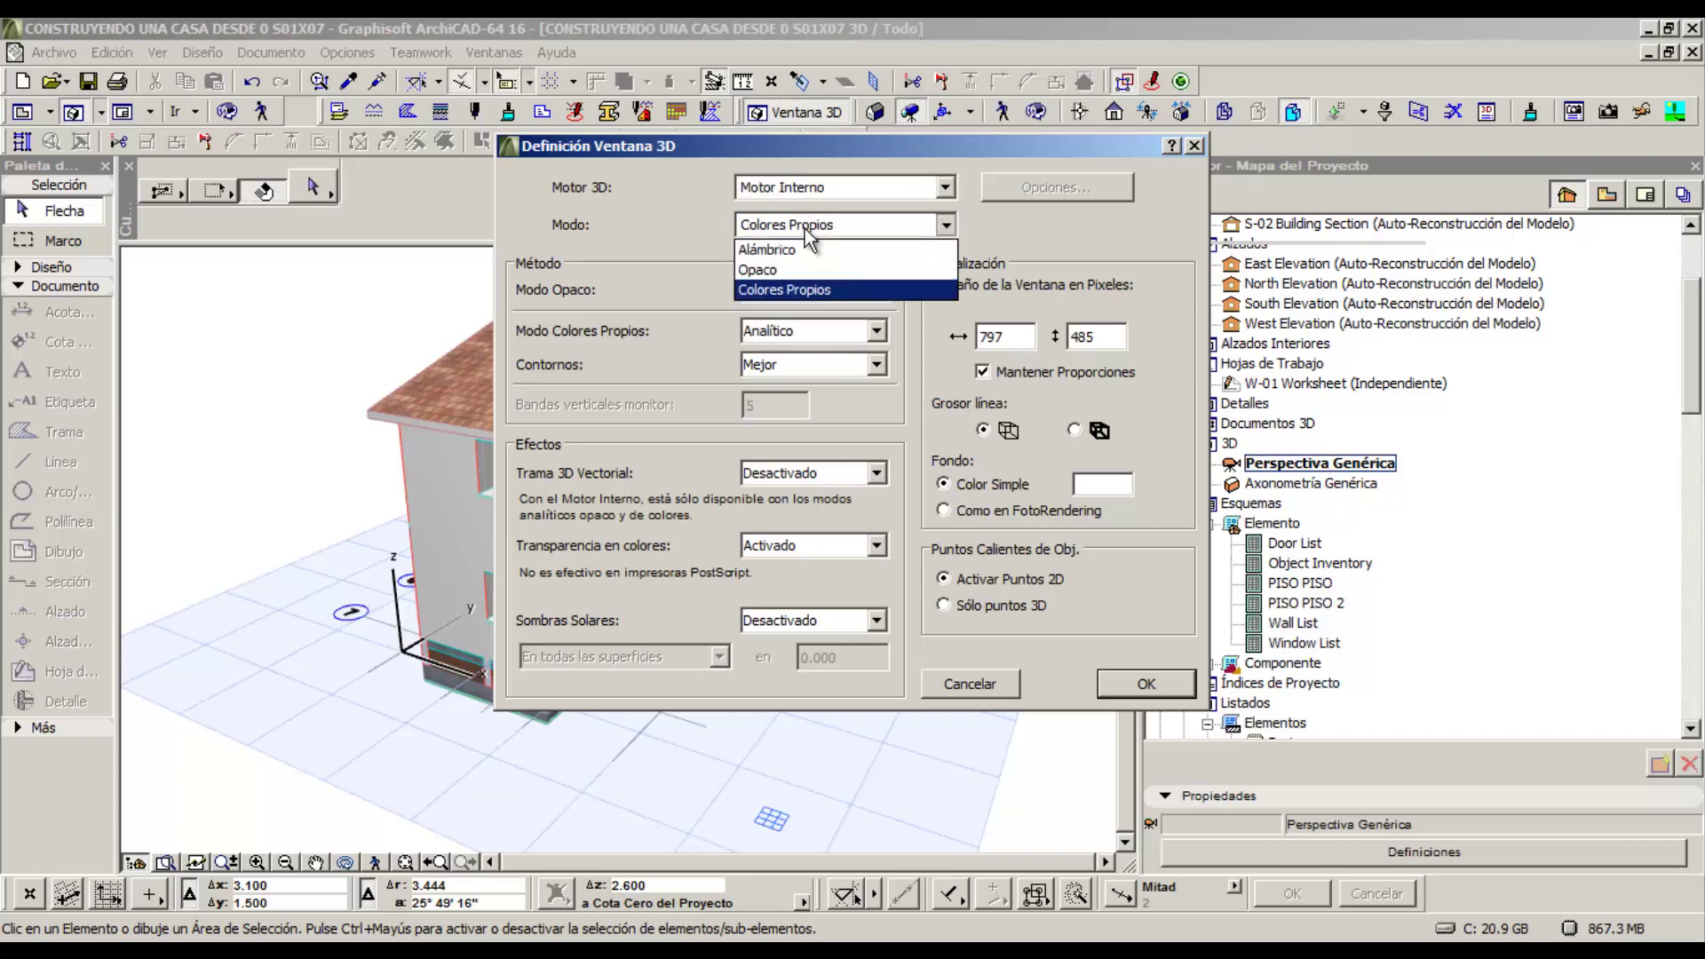
pyautogui.click(762, 273)
pyautogui.click(1147, 685)
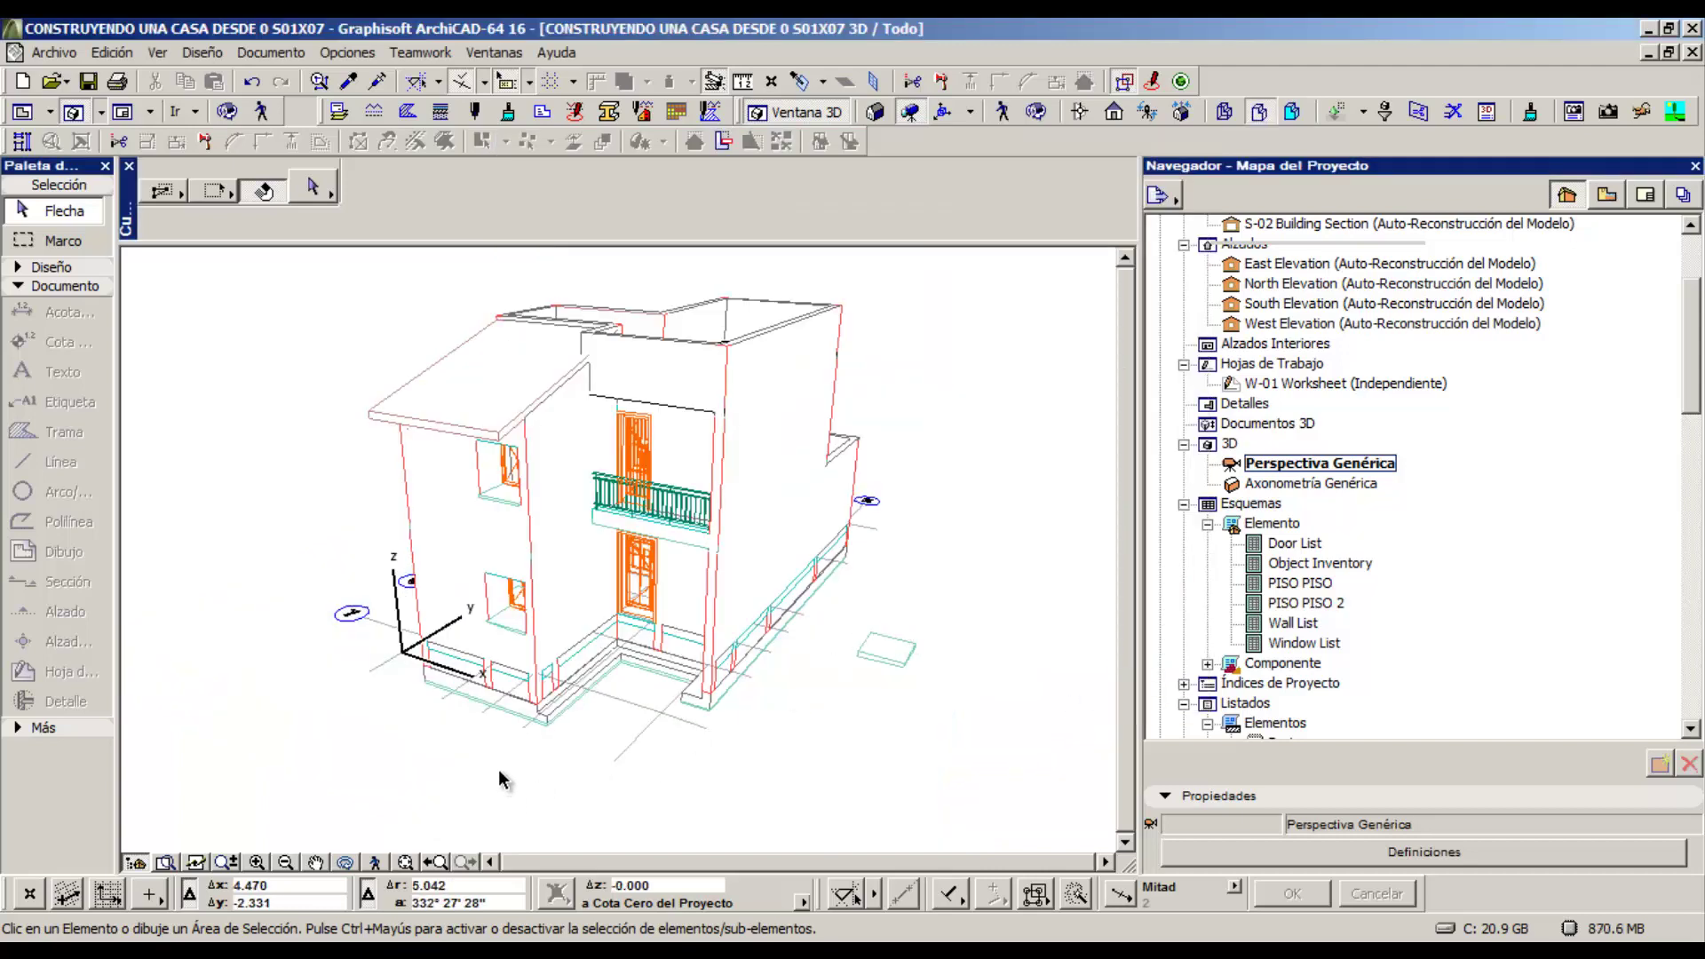
# - Zoom and orbit the hidden-line house so the balcony facade faces the viewer
pyautogui.scroll(1, 498, 787)
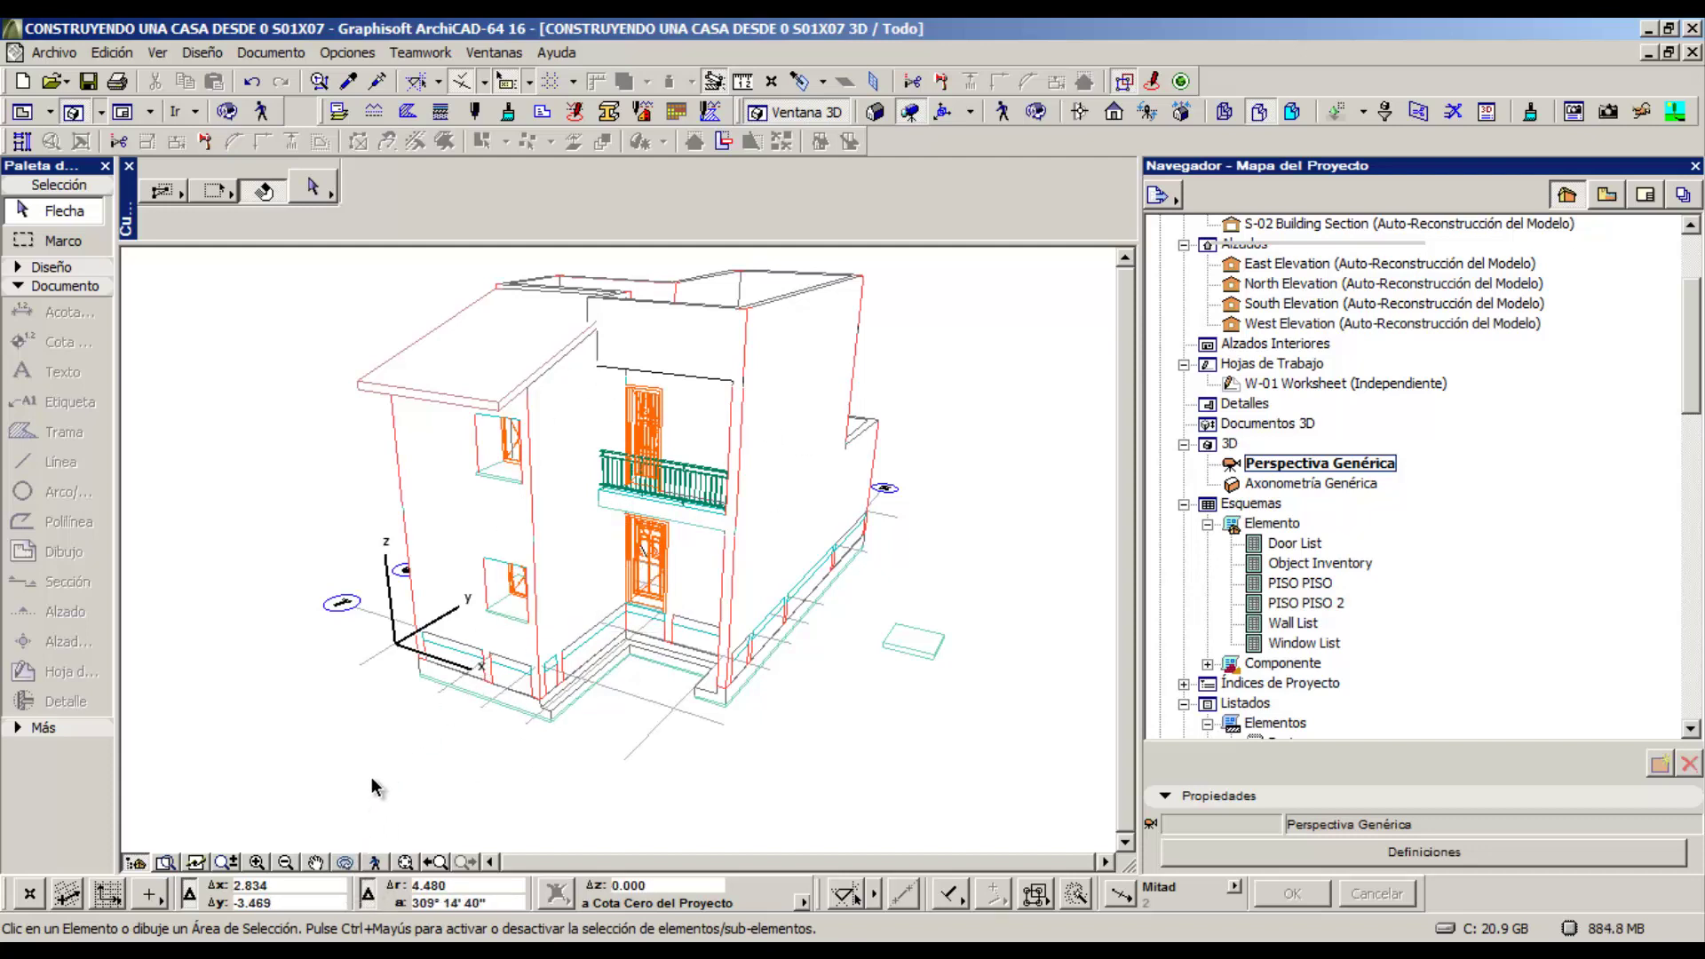
pyautogui.moveTo(373, 791)
pyautogui.keyDown('shift'); pyautogui.mouseDown(button='middle')
pyautogui.moveTo(382, 808)
pyautogui.moveTo(414, 721)
pyautogui.moveTo(392, 716)
pyautogui.mouseUp(button='middle'); pyautogui.keyUp('shift')
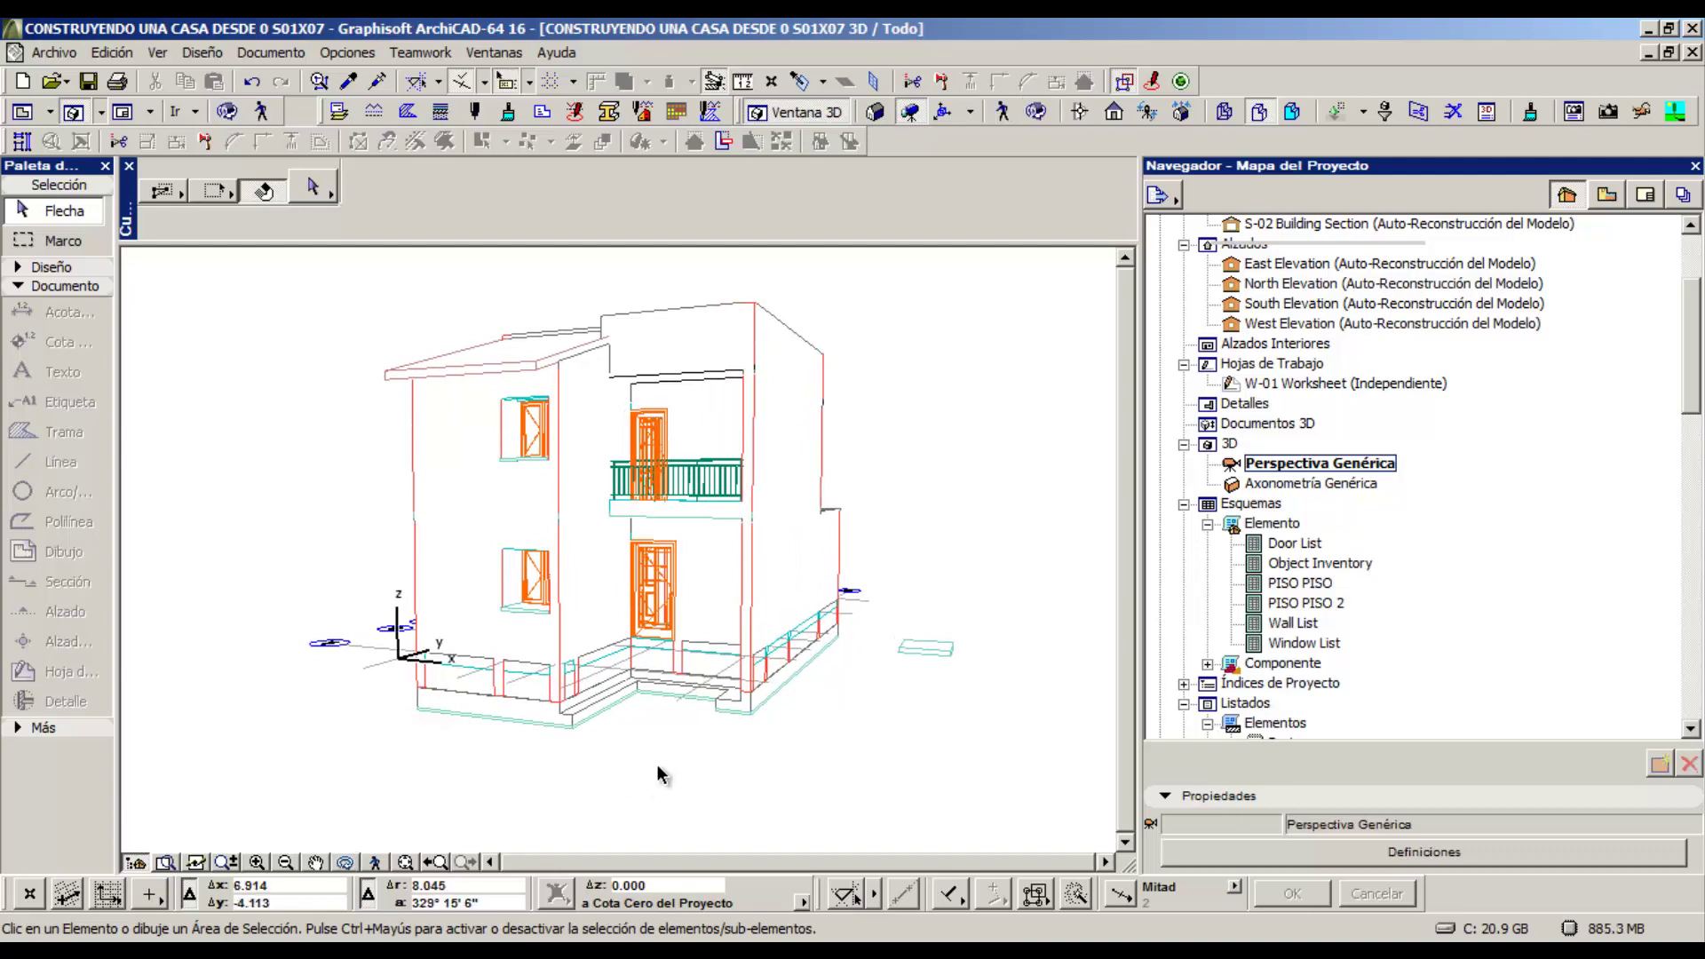
pyautogui.keyDown('shift'); pyautogui.moveTo(662, 777); pyautogui.dragTo(278, 497, button='middle'); pyautogui.keyUp('shift')
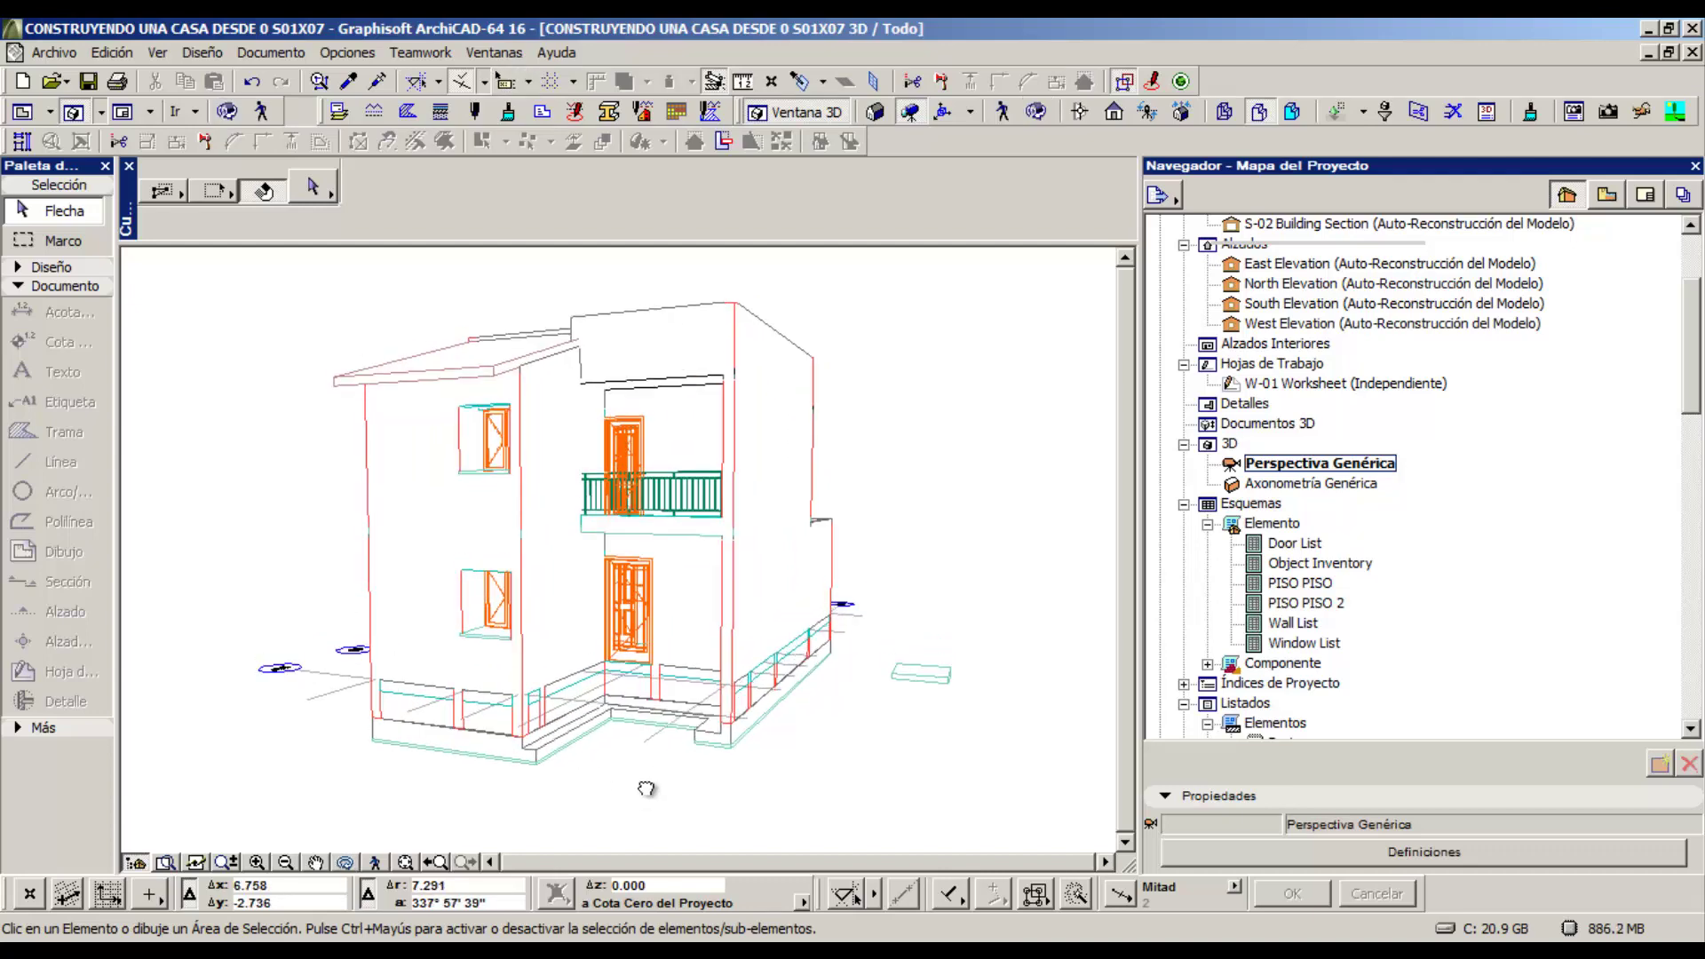
# - Draw a Marco marquee around the whole house and copy it with Ctrl+C
pyautogui.click(62, 242)
pyautogui.click(299, 274)
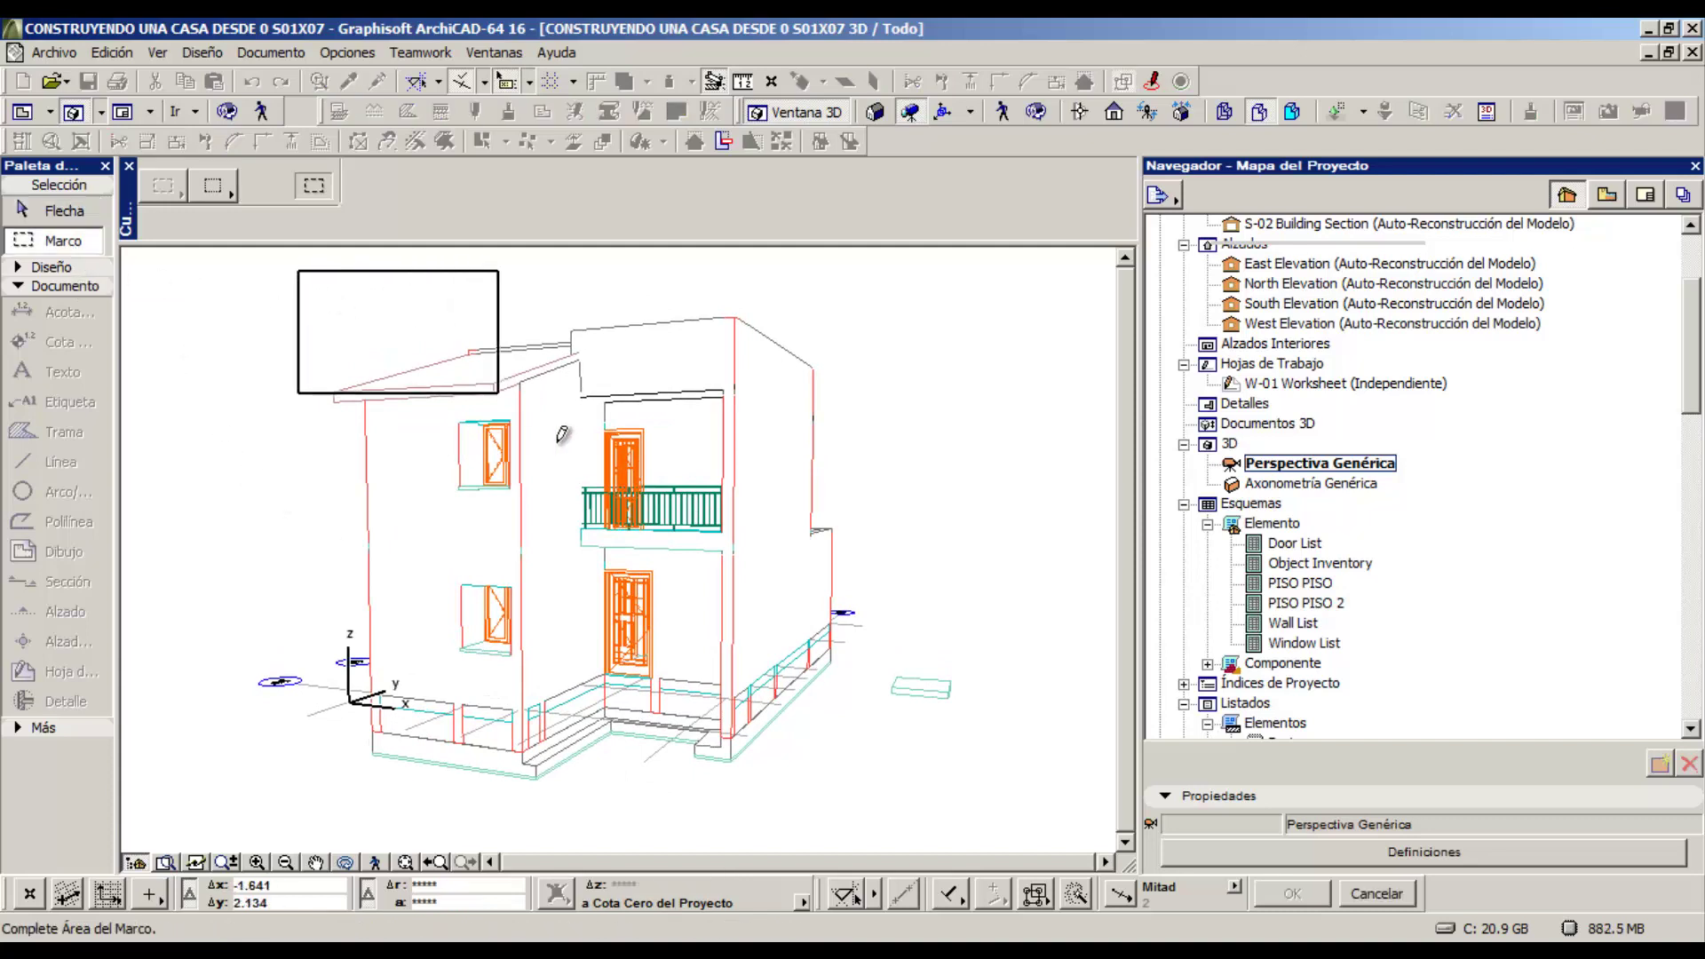
pyautogui.click(875, 790)
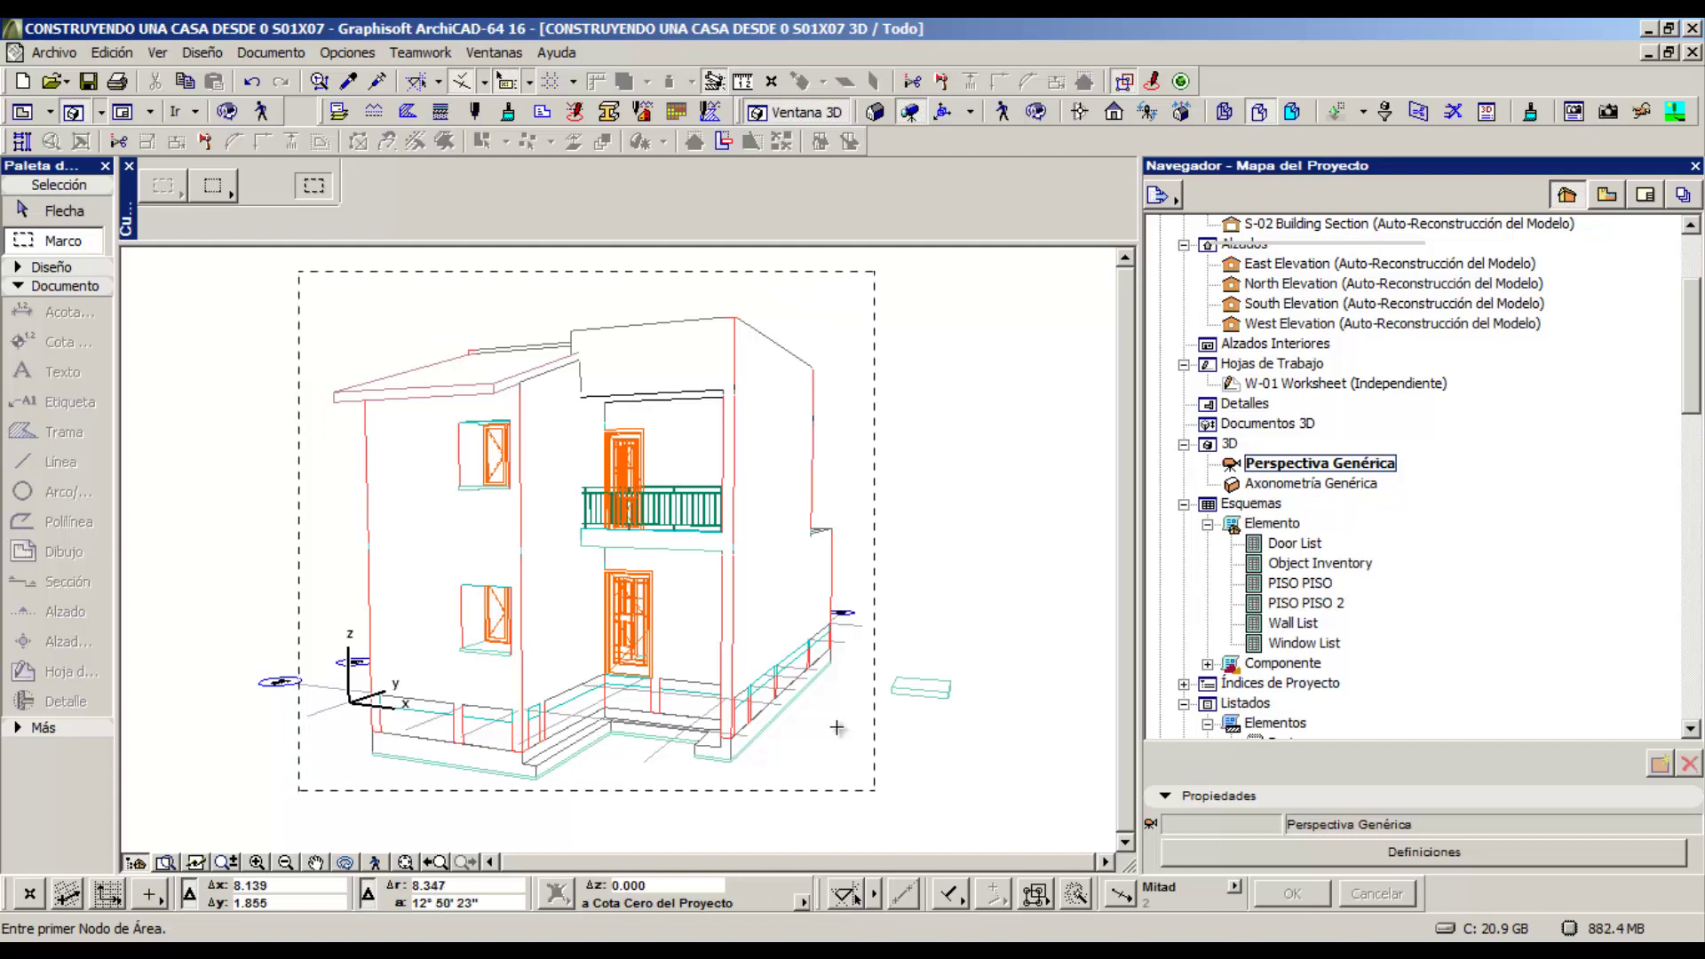
pyautogui.hotkey('ctrl', 'c')
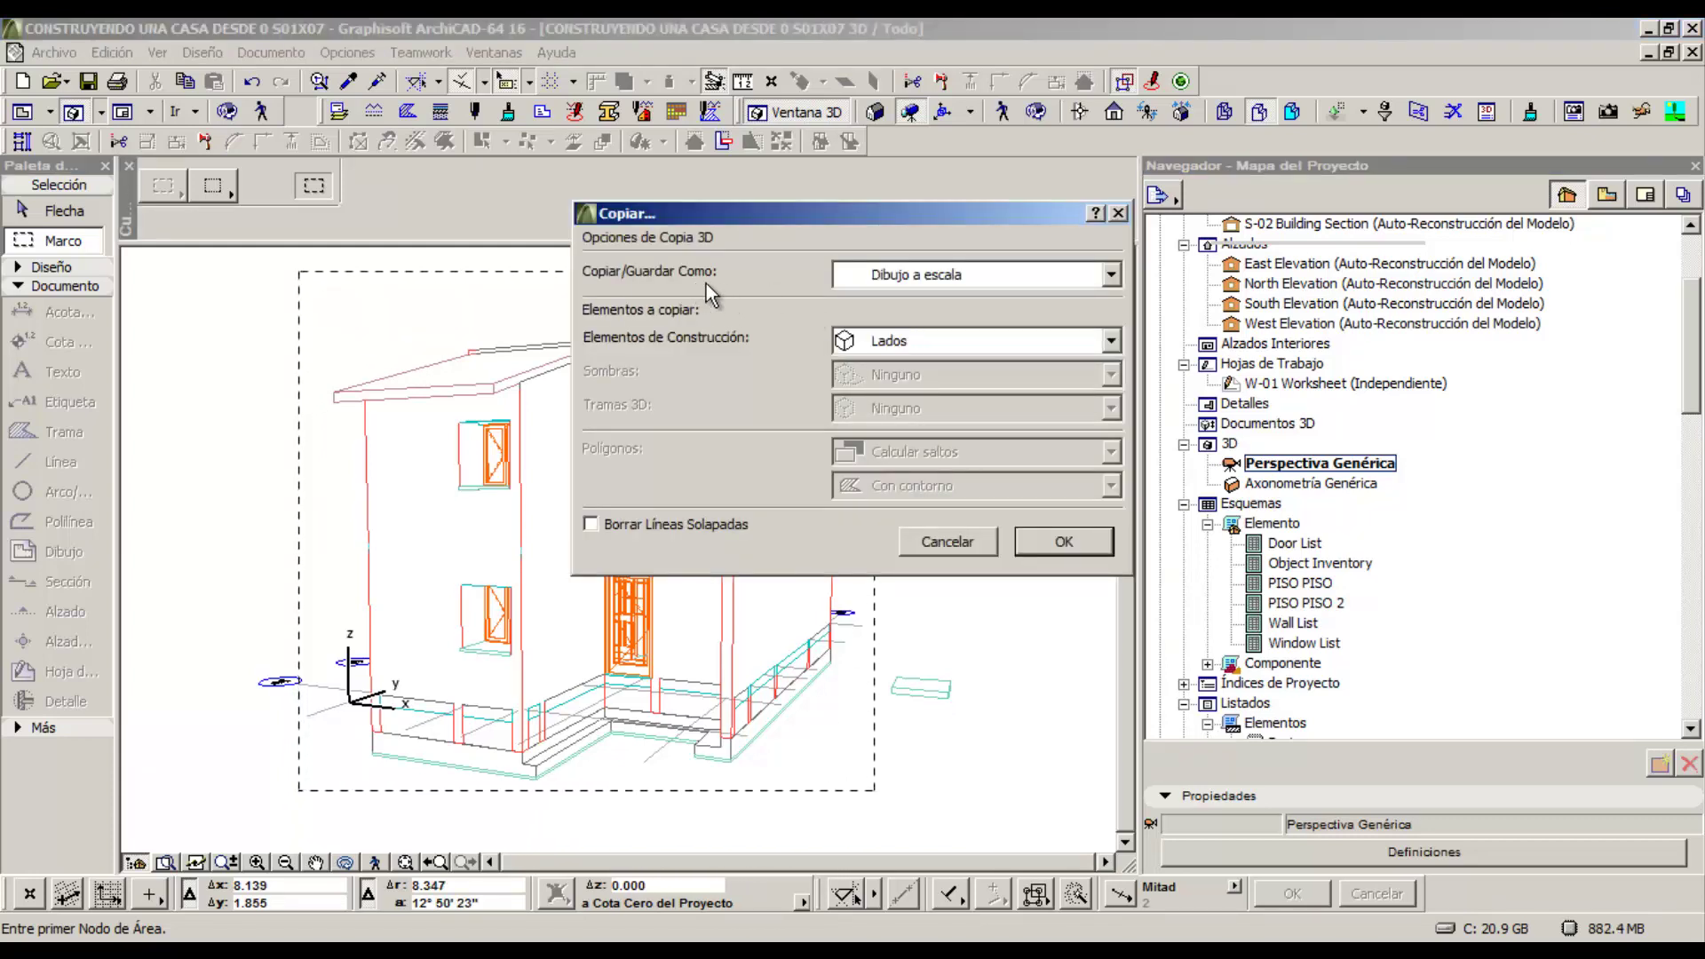
# - Copy the perspective as Dibujo a escala with Lados only and Borrar Líneas Solapadas ticked
pyautogui.click(959, 277)
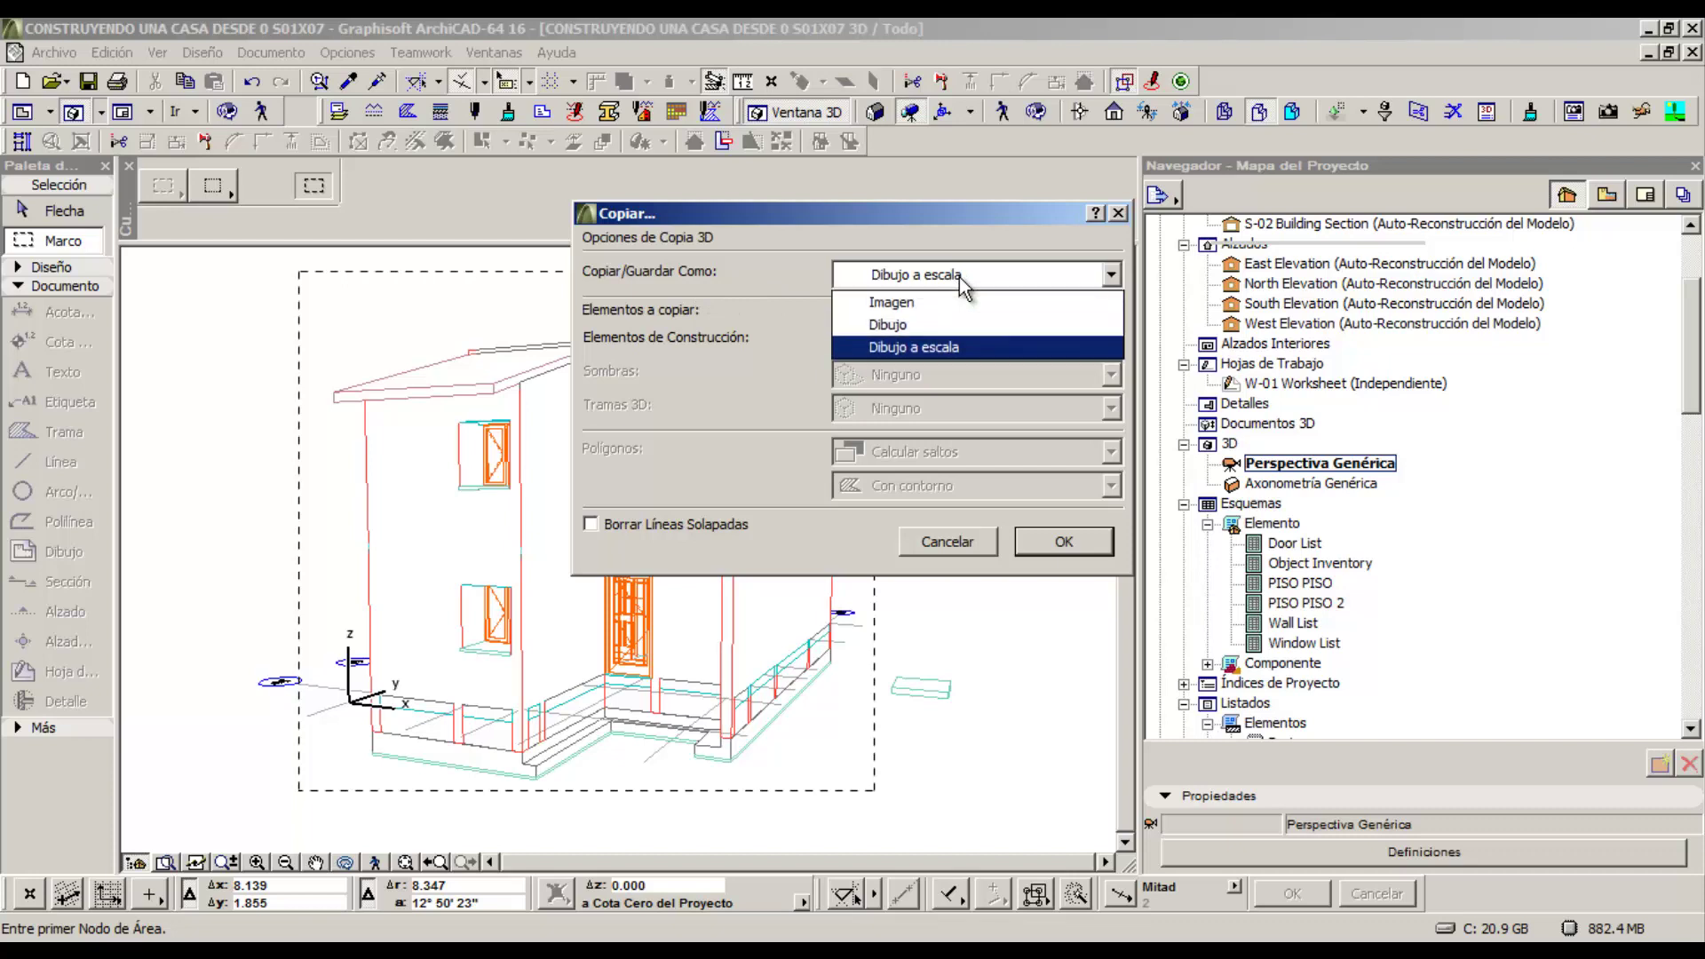
pyautogui.click(955, 347)
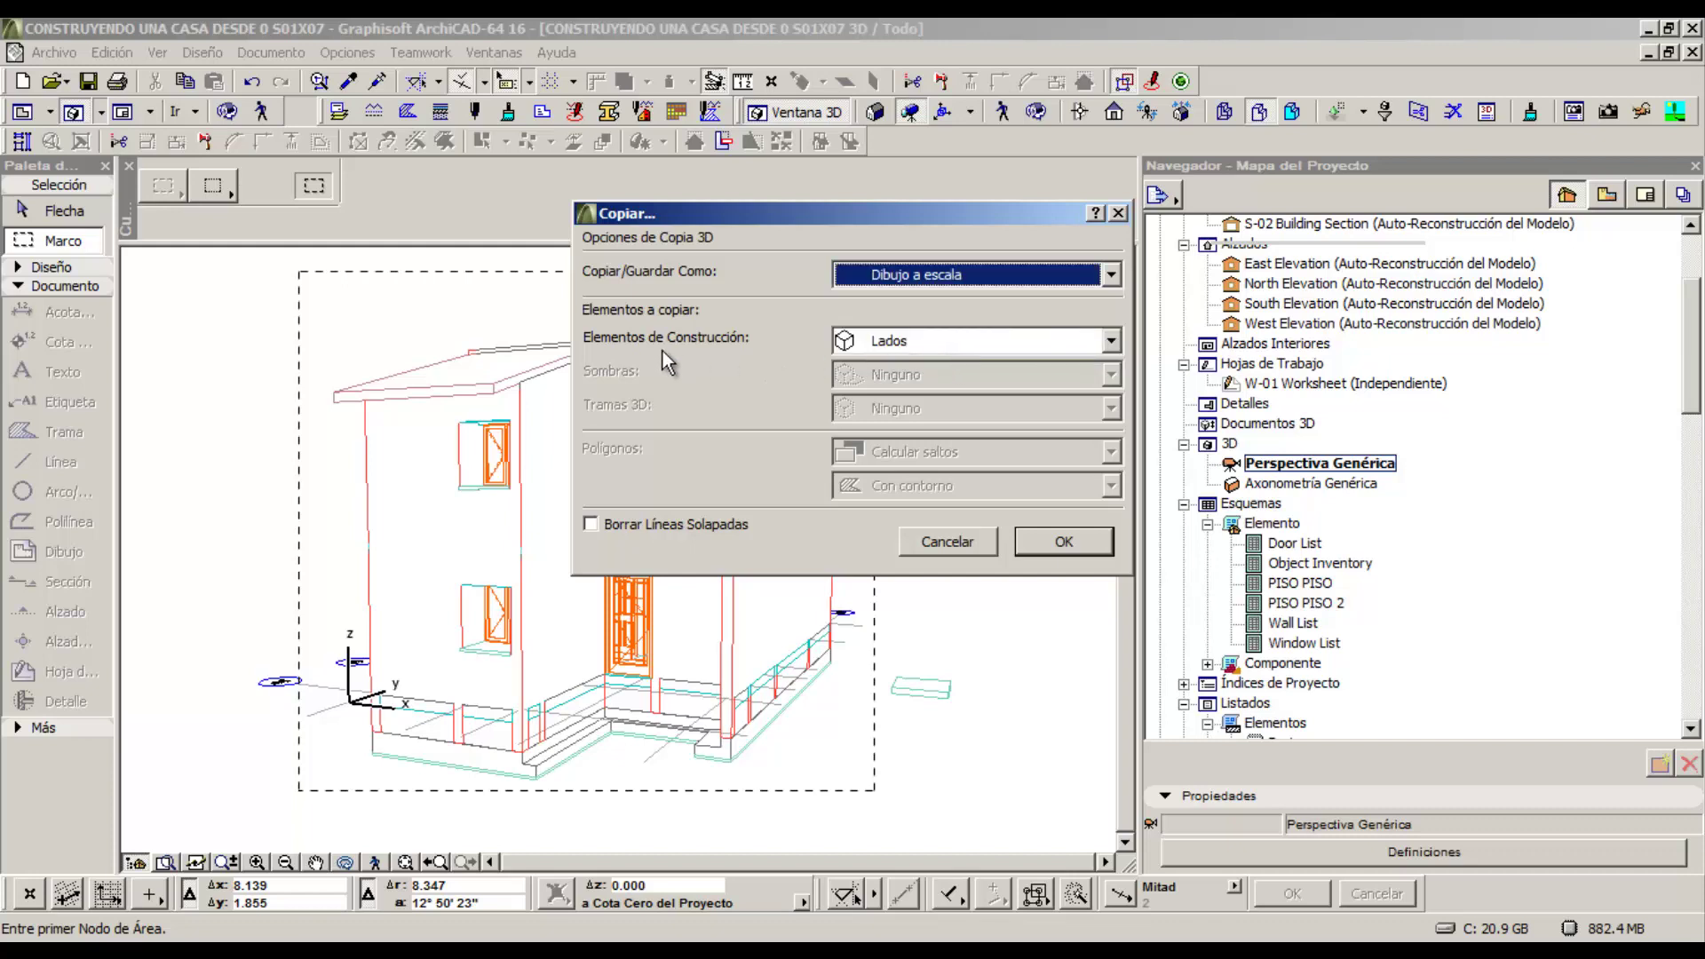
pyautogui.click(921, 345)
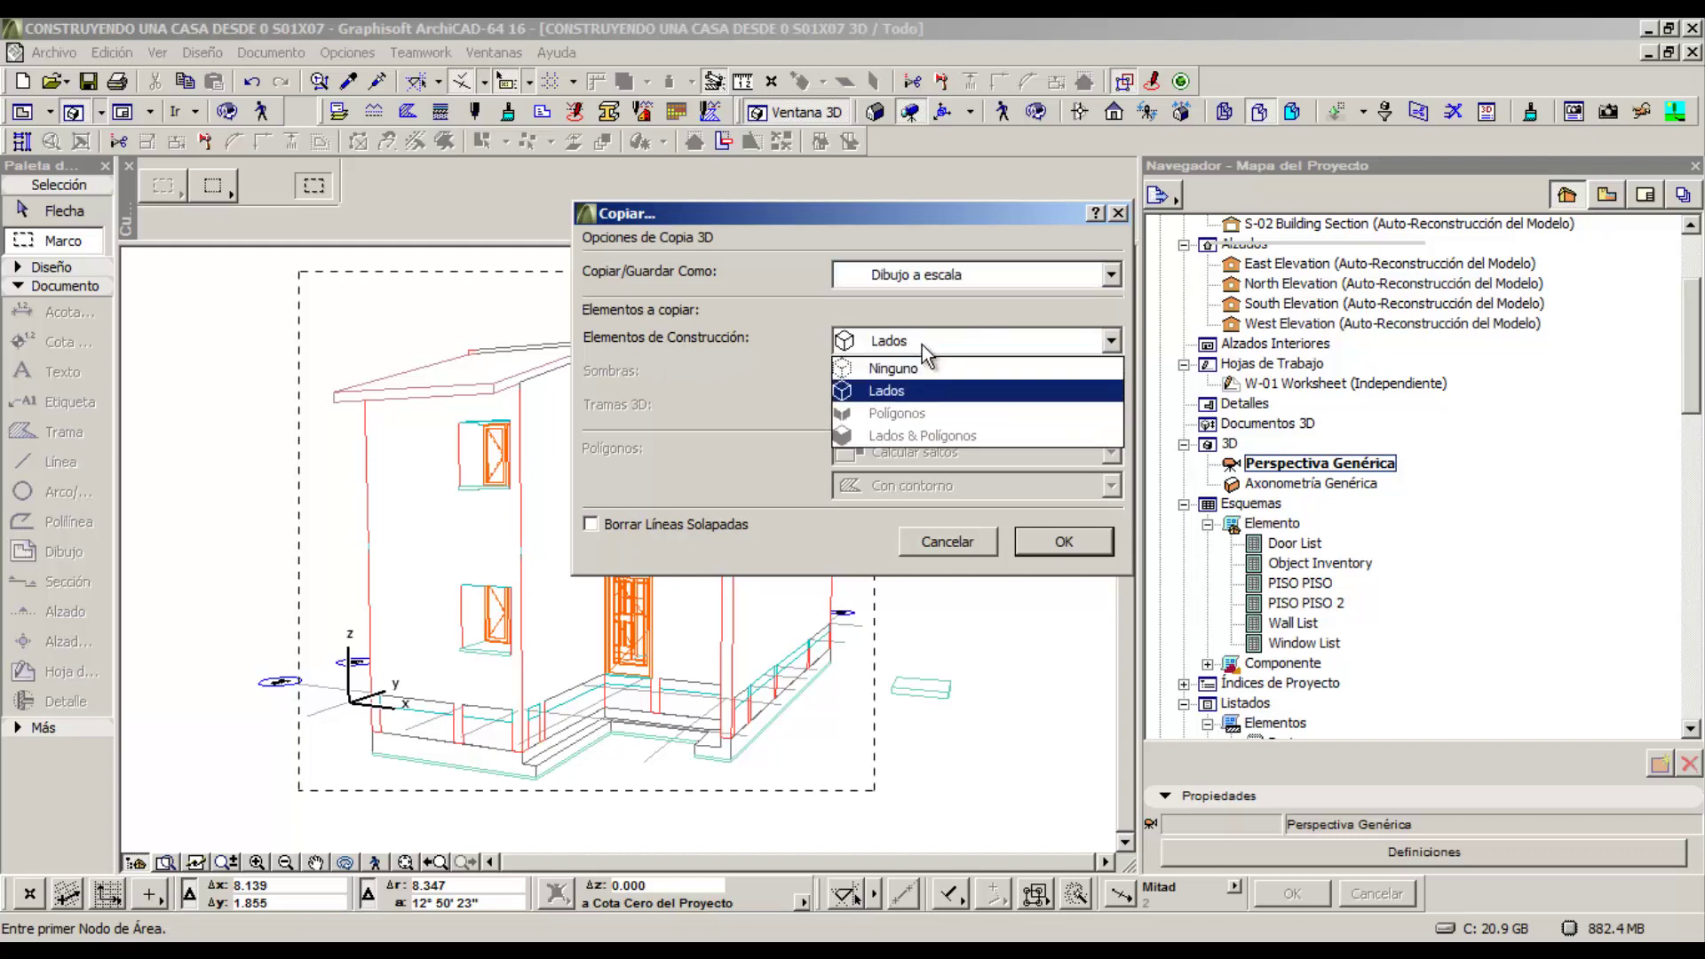
pyautogui.click(911, 398)
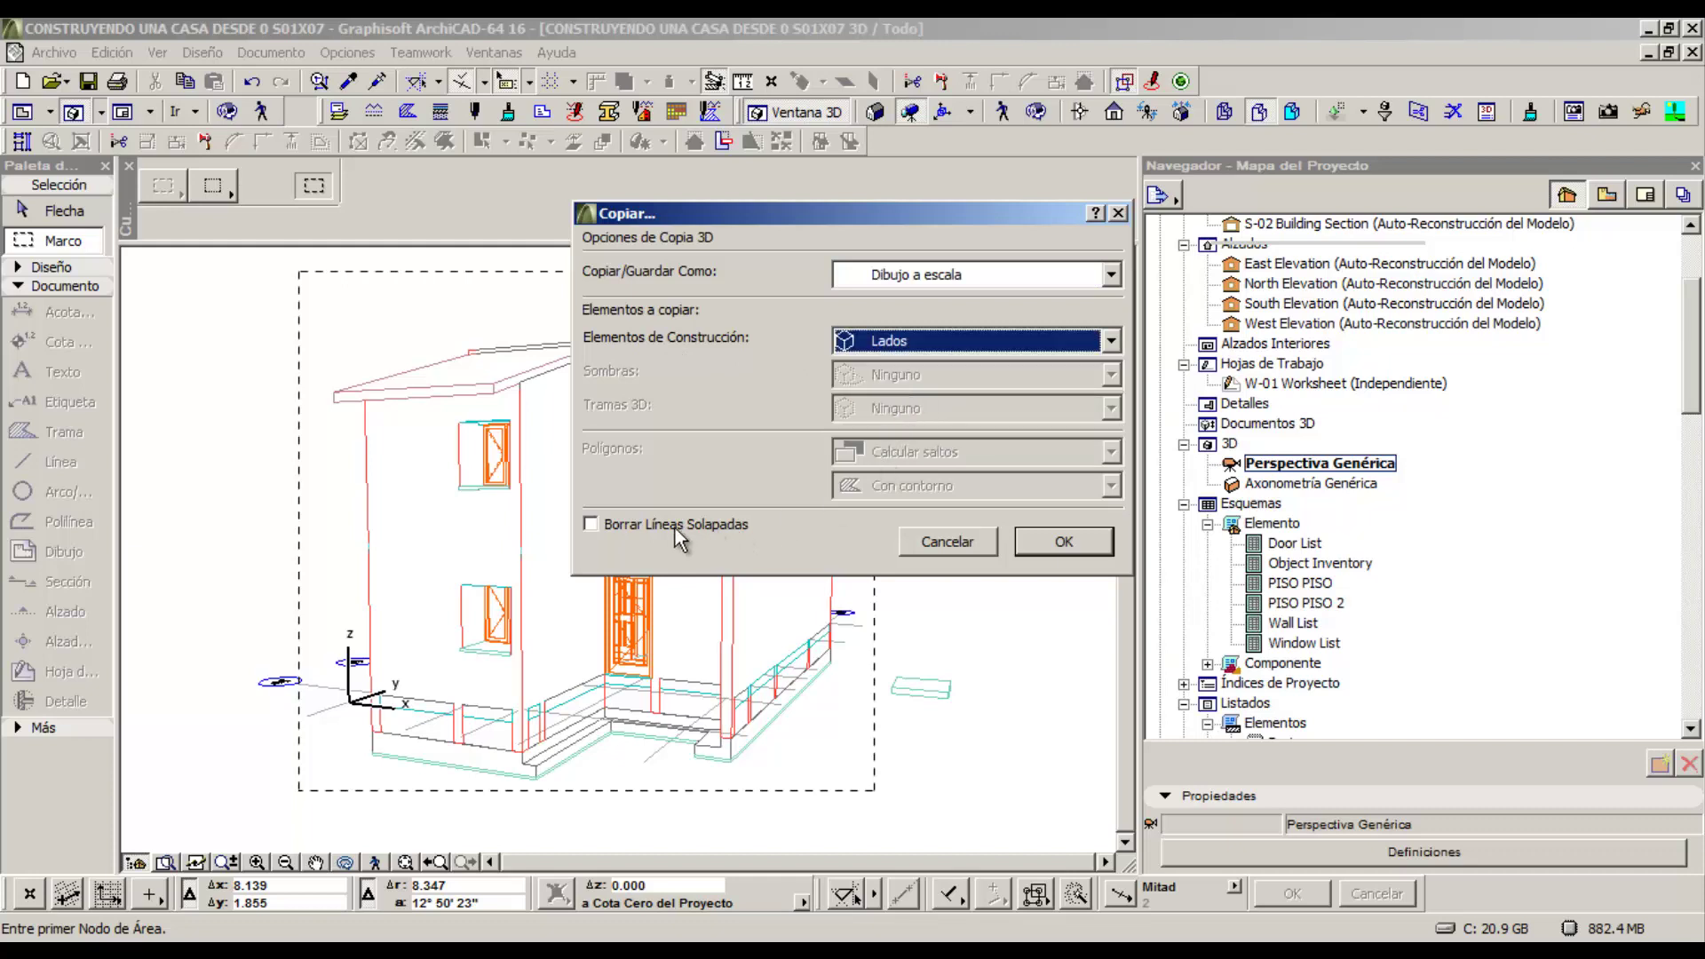
pyautogui.click(637, 529)
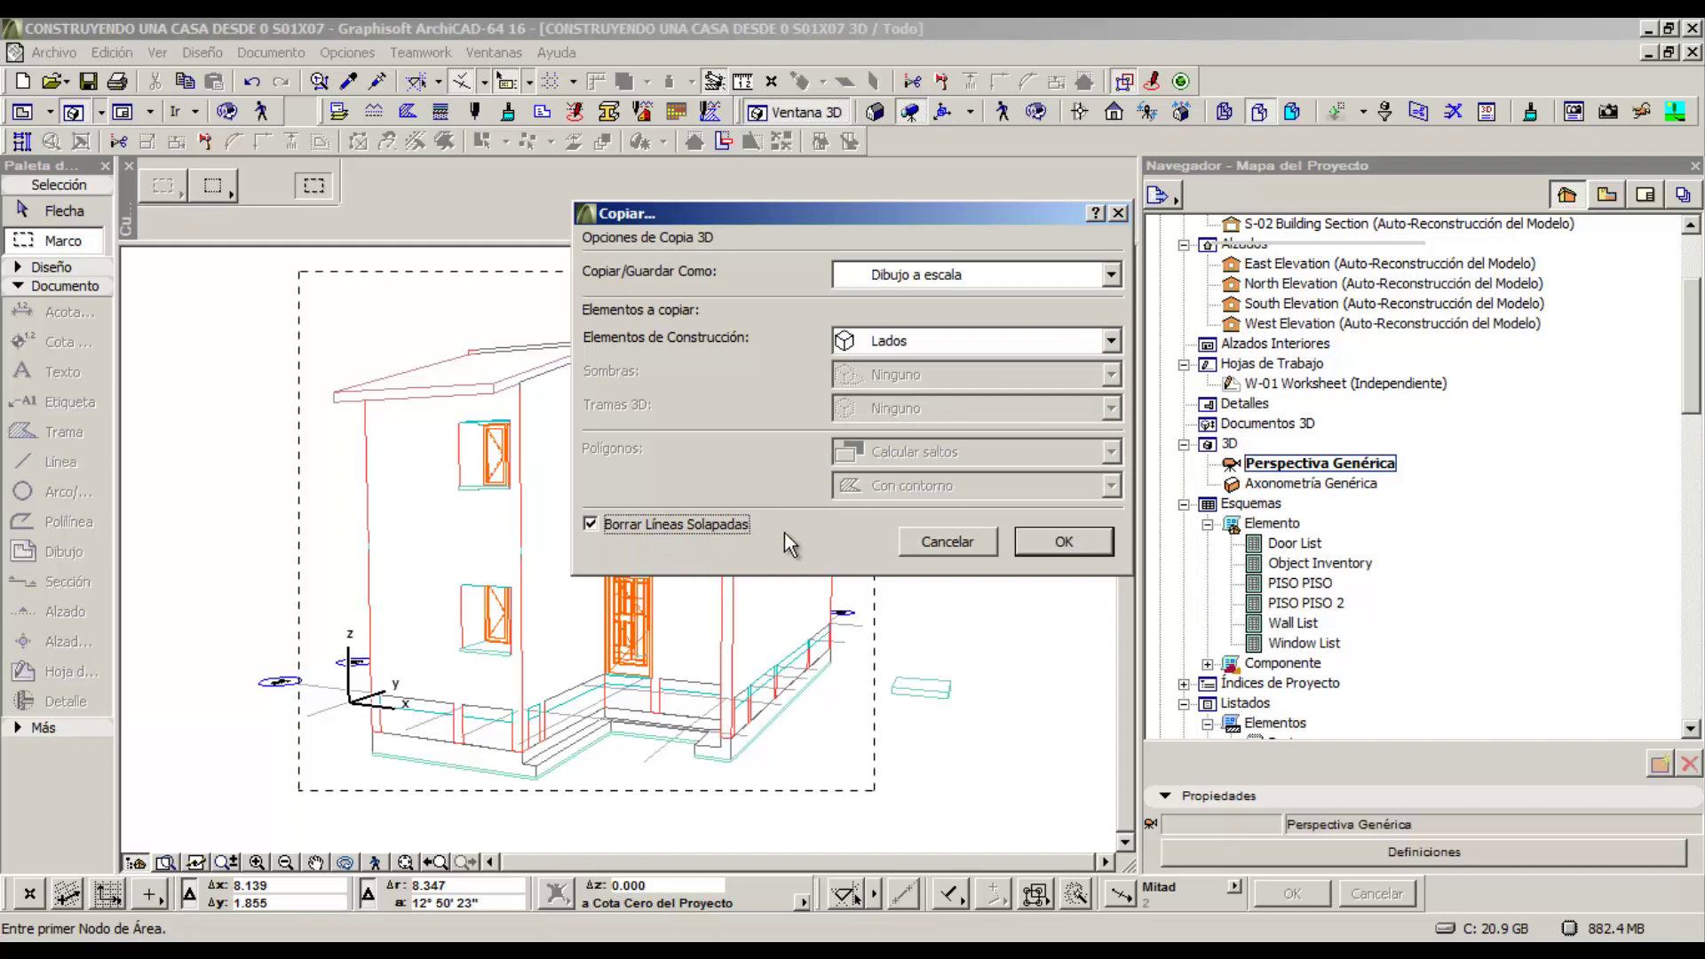
pyautogui.click(1064, 544)
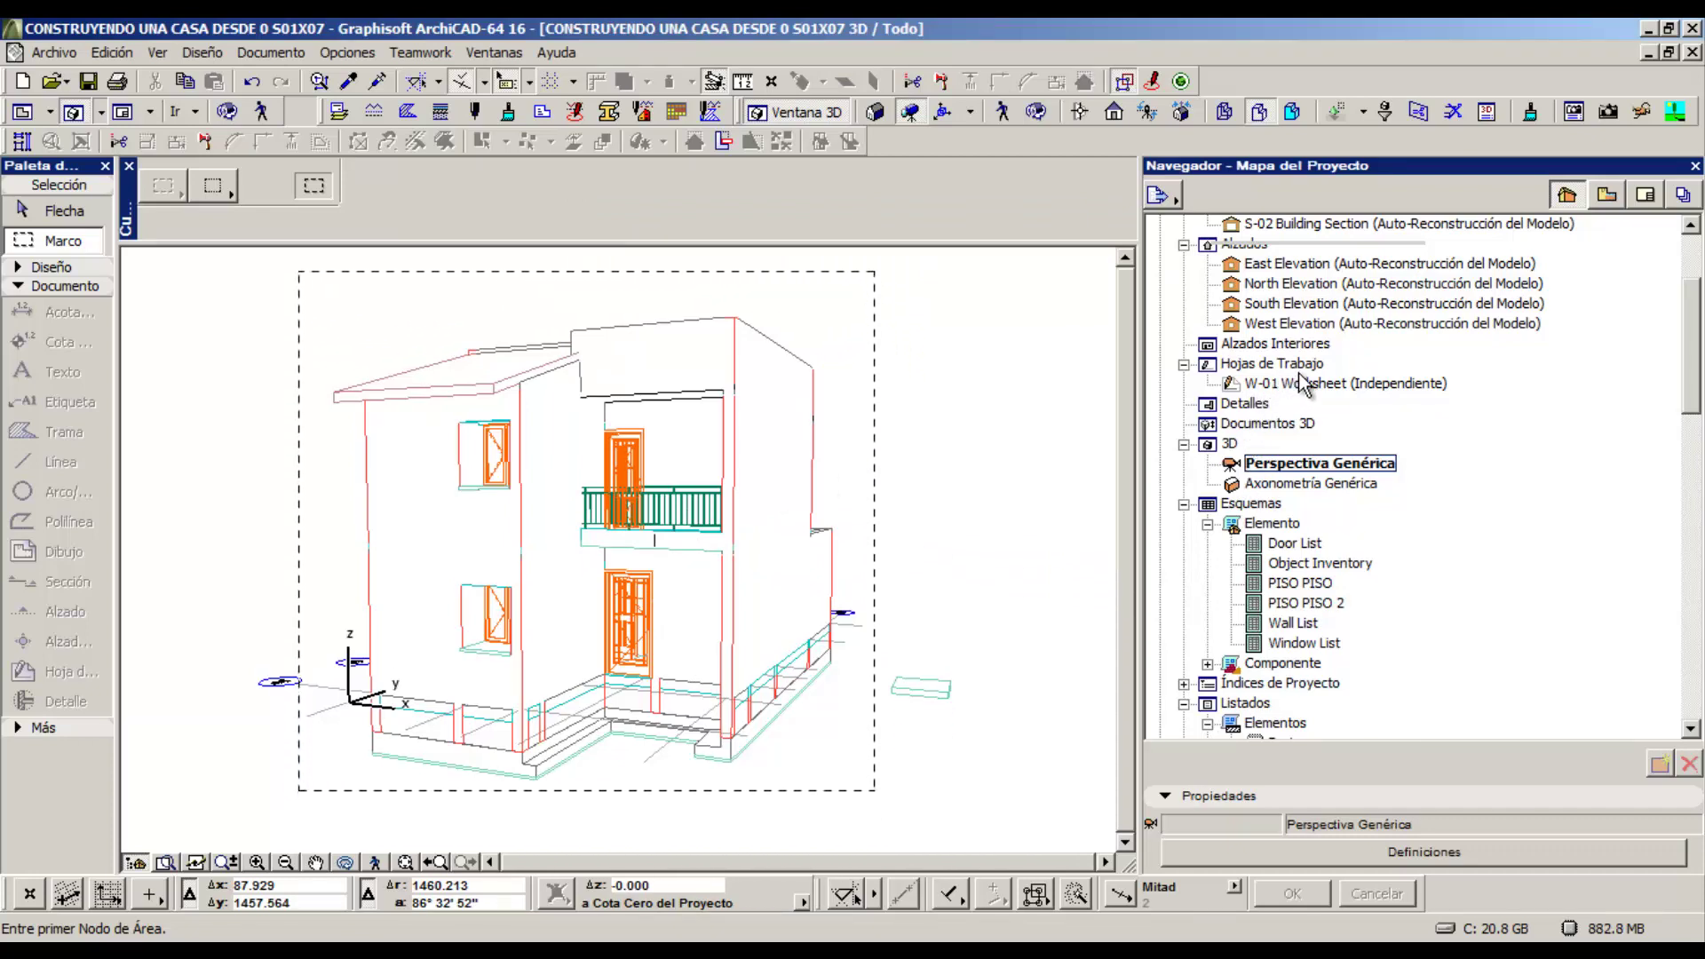
# - Create the independent worksheet W-02 named Worksheet from the Navigator's Hojas de Trabajo
pyautogui.click(1302, 366)
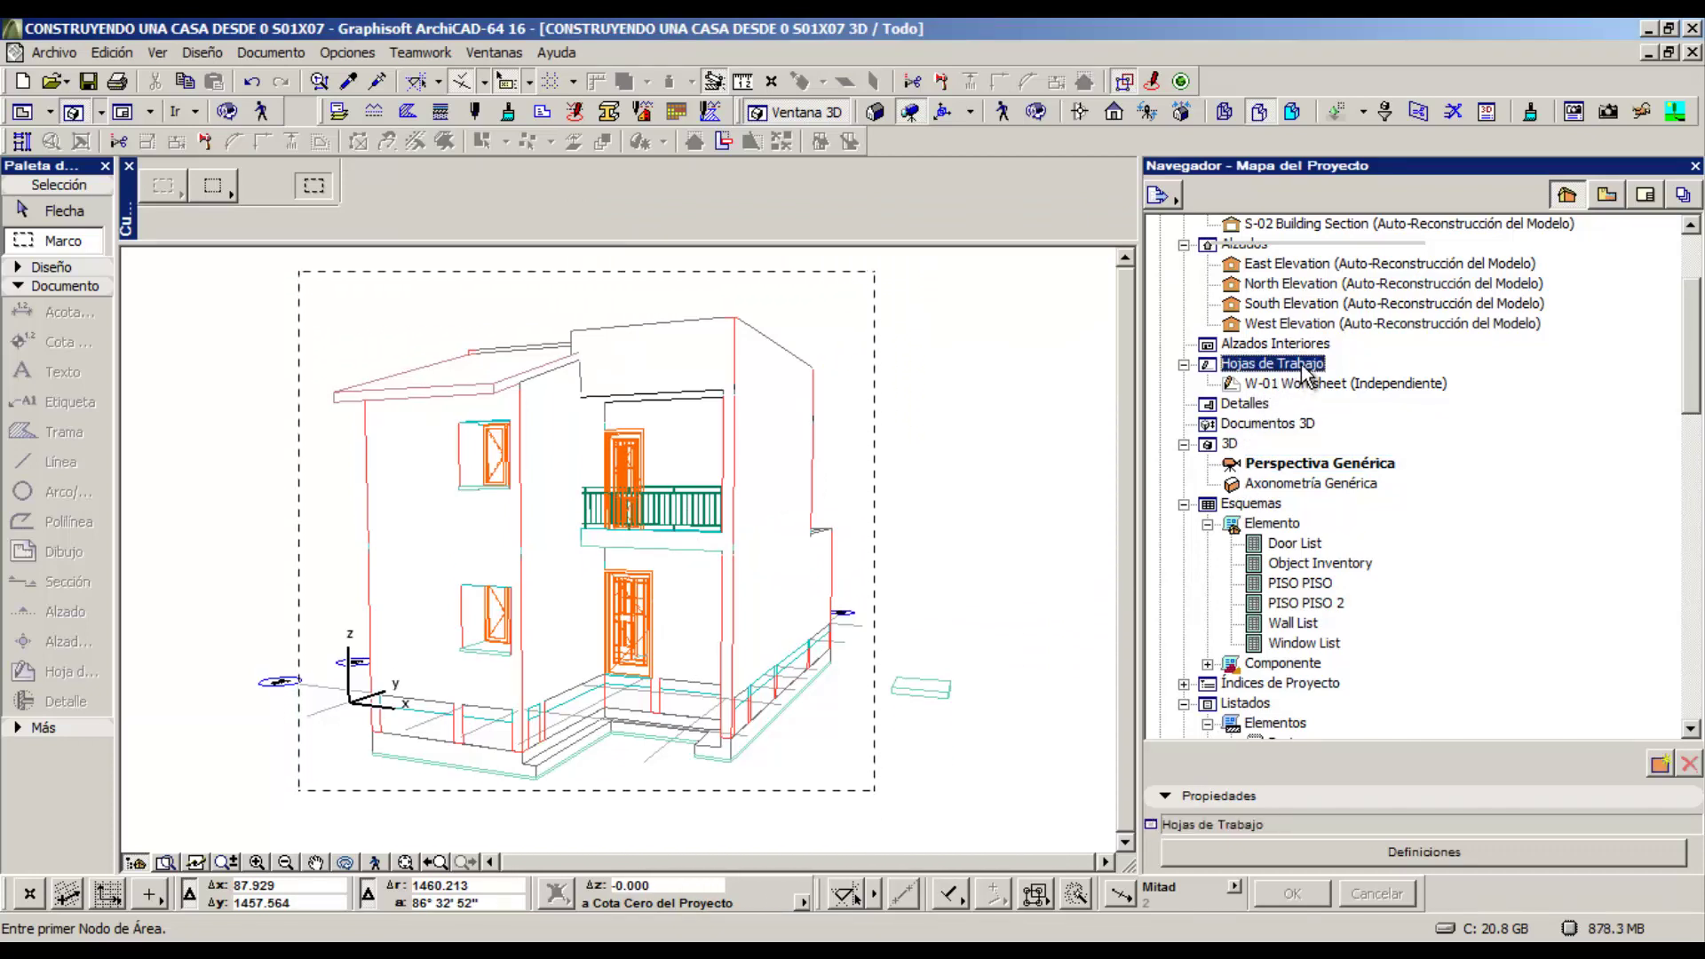
pyautogui.rightClick(1304, 371)
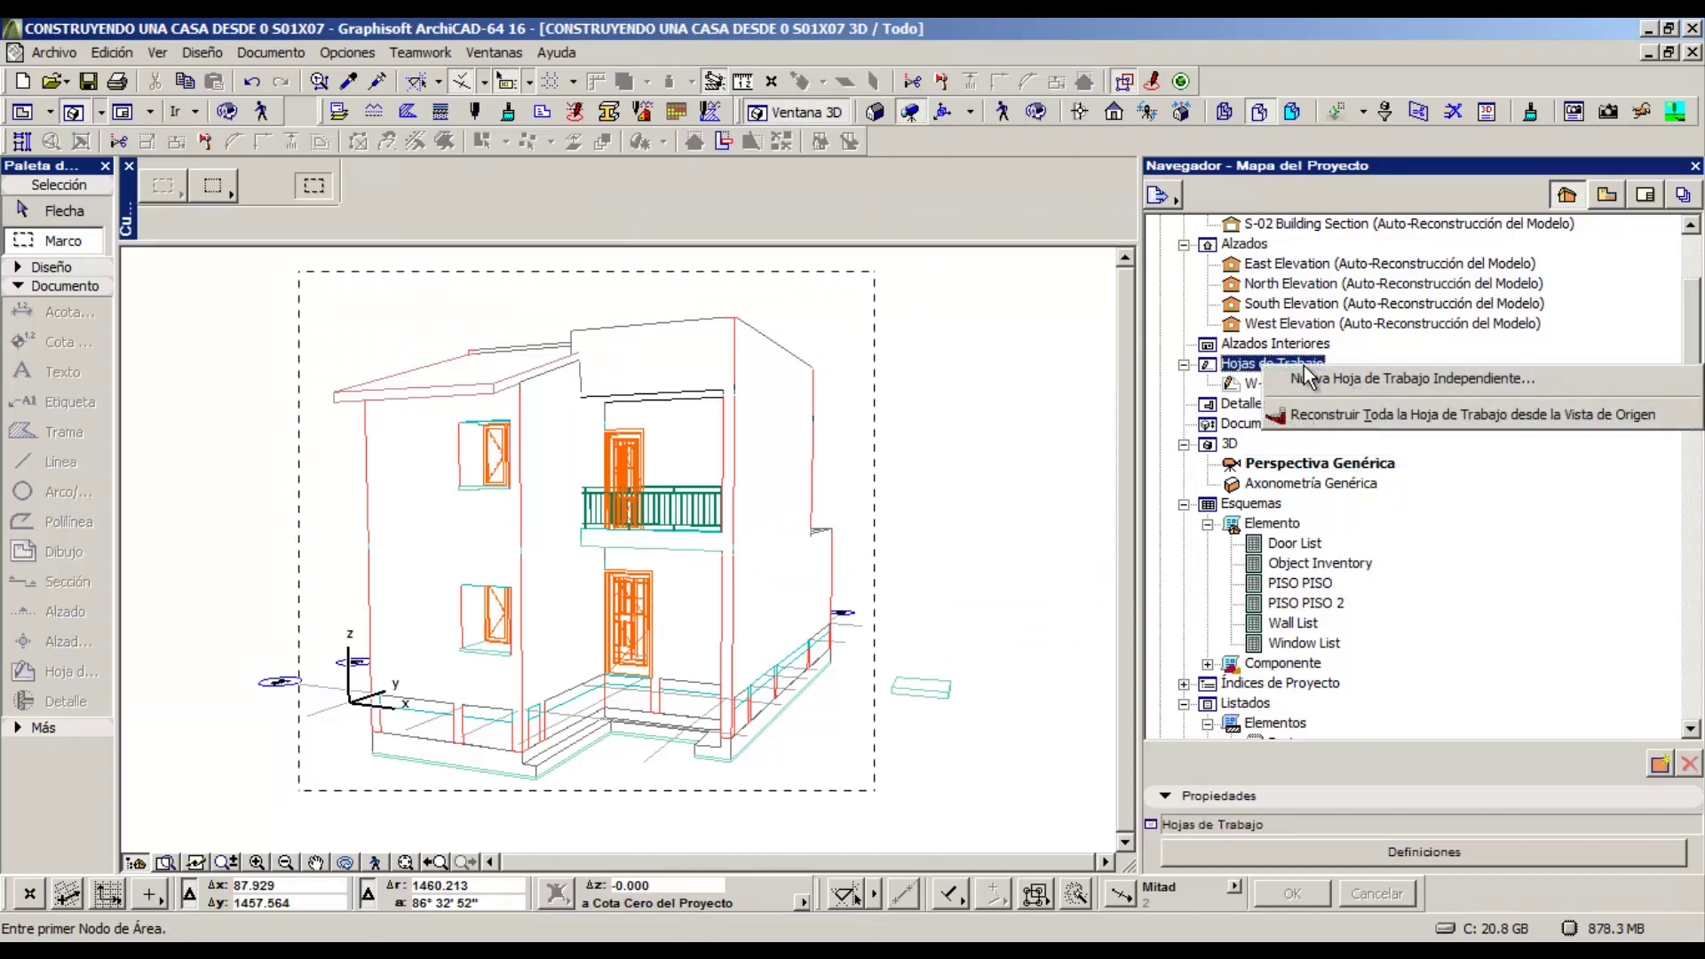
pyautogui.click(1453, 378)
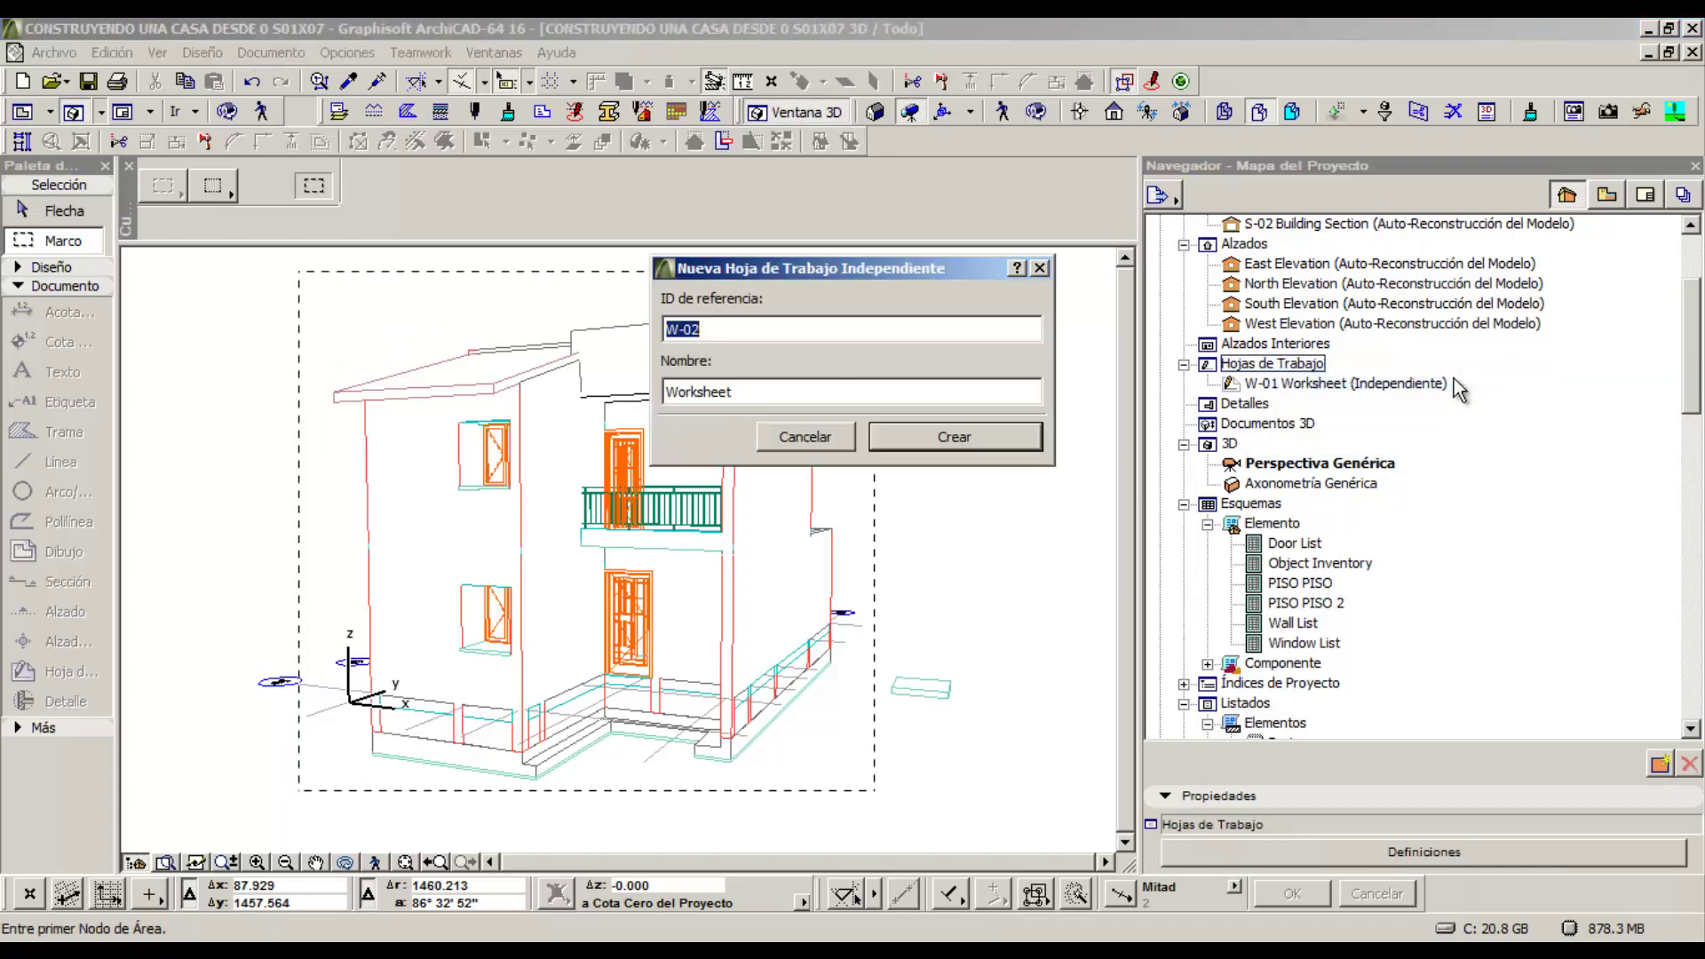
pyautogui.click(978, 438)
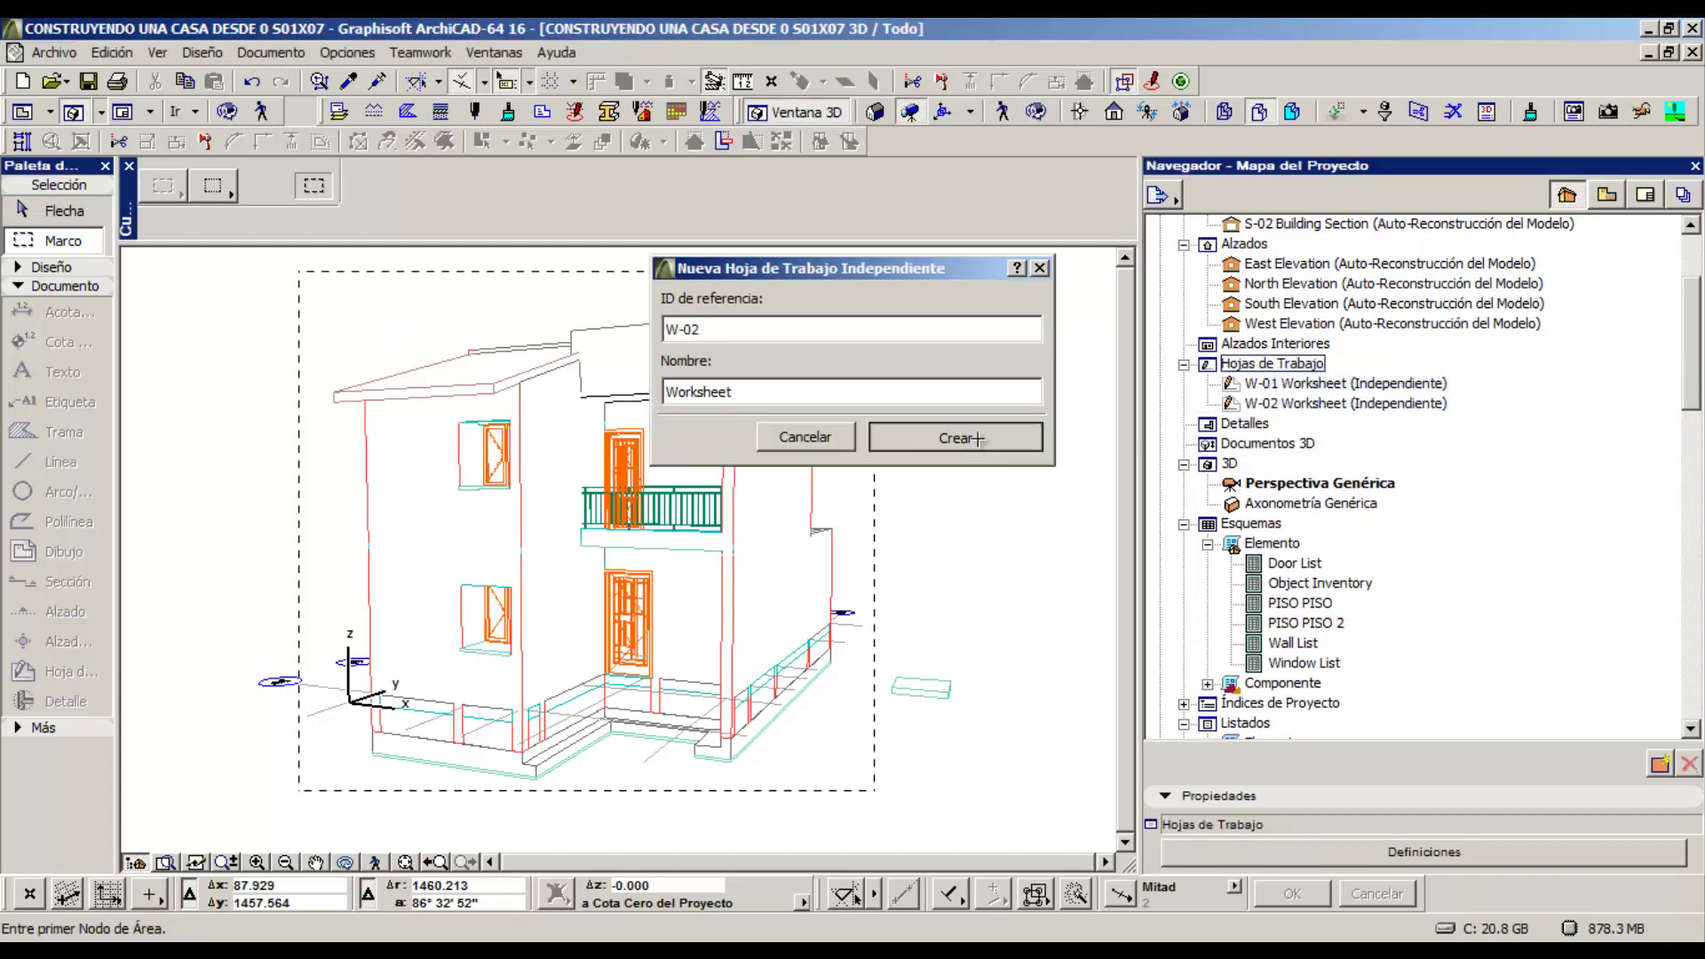
pyautogui.scroll(-3, 971, 498)
# - Paste the copied house drawing into W-02, placing it near the origin
pyautogui.scroll(-2, 837, 488)
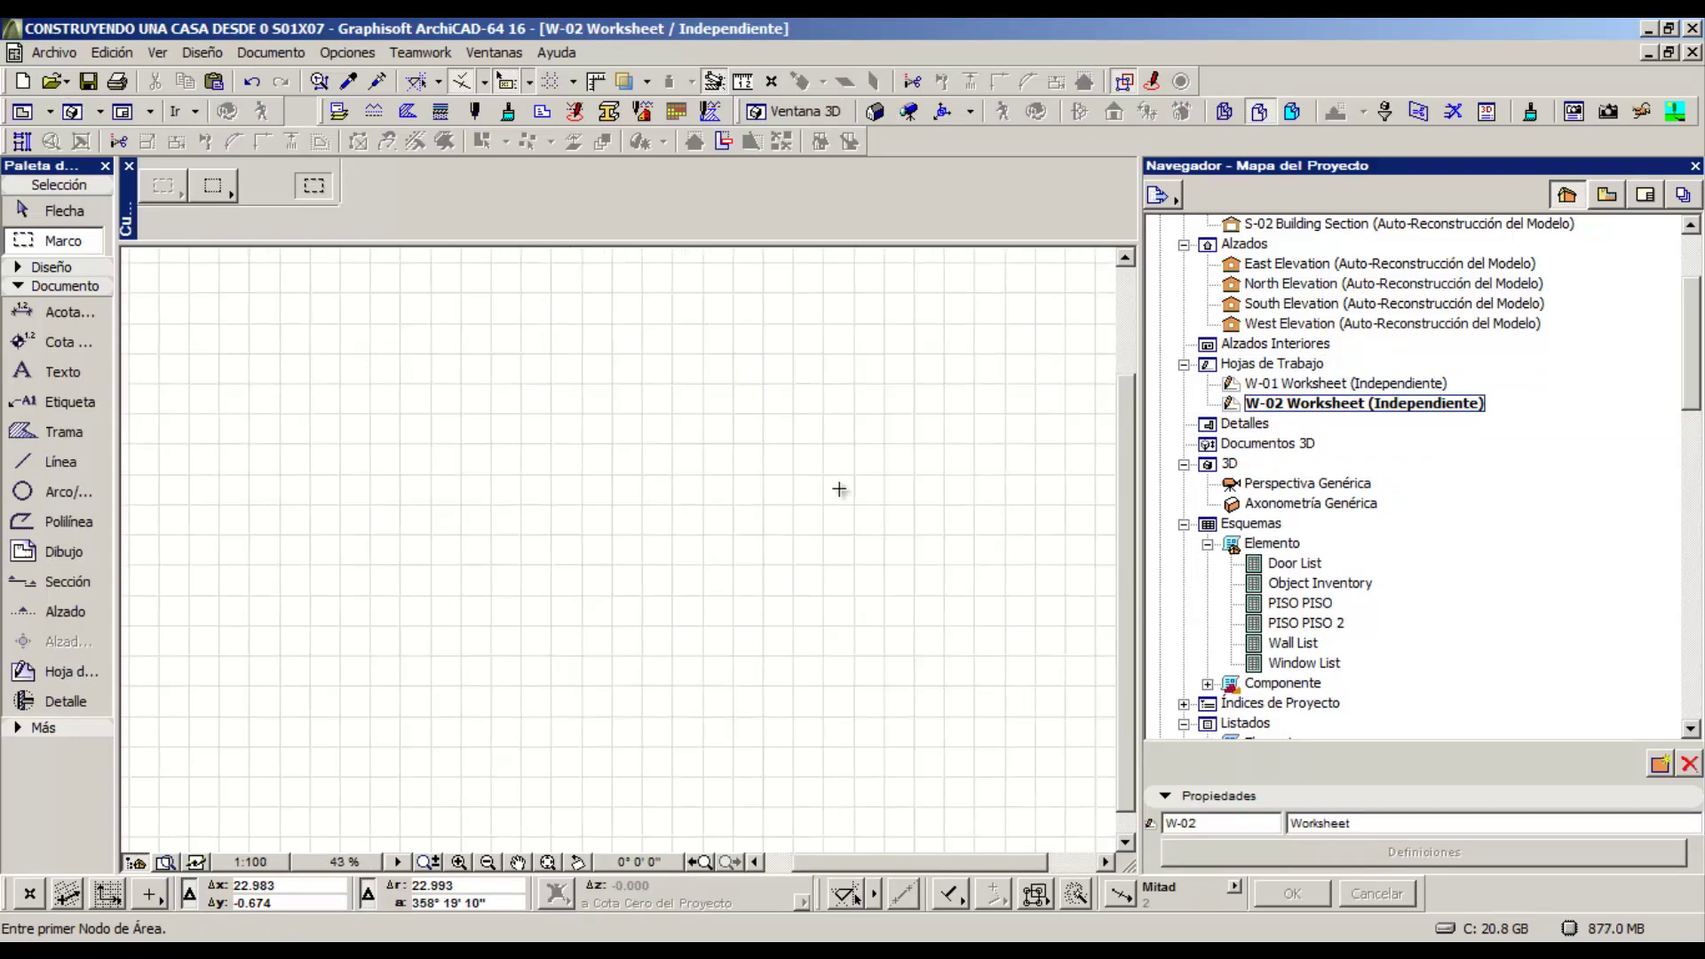
pyautogui.scroll(-2, 848, 568)
pyautogui.scroll(2, 632, 626)
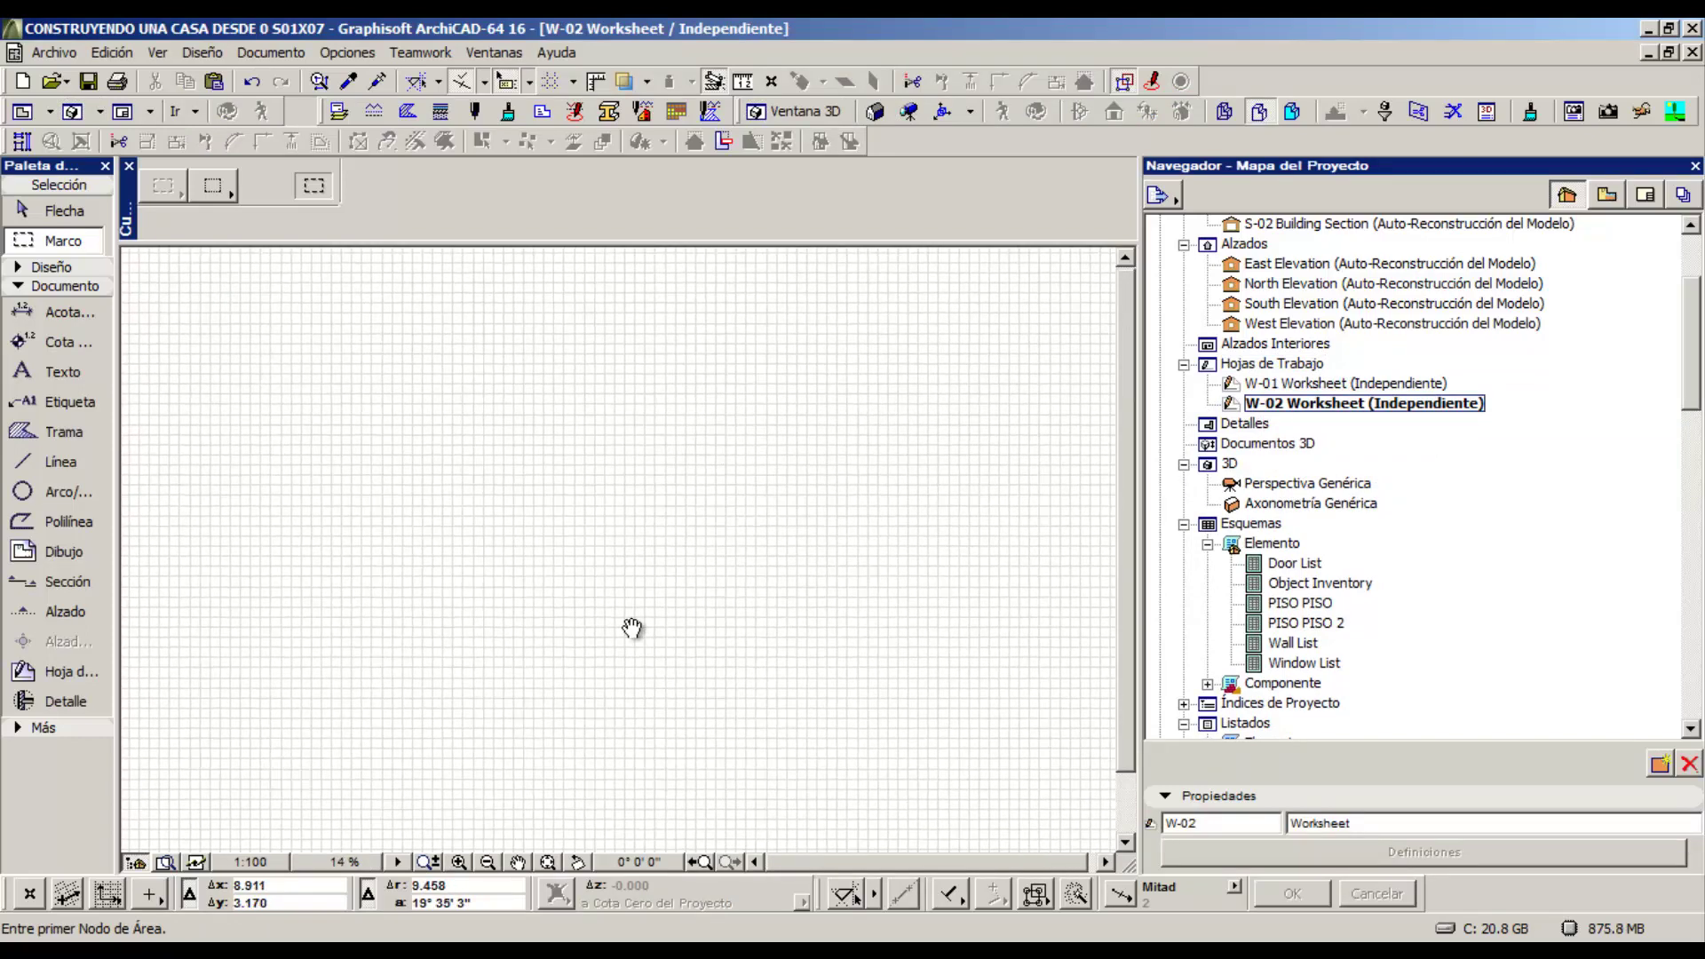
pyautogui.scroll(1, 618, 615)
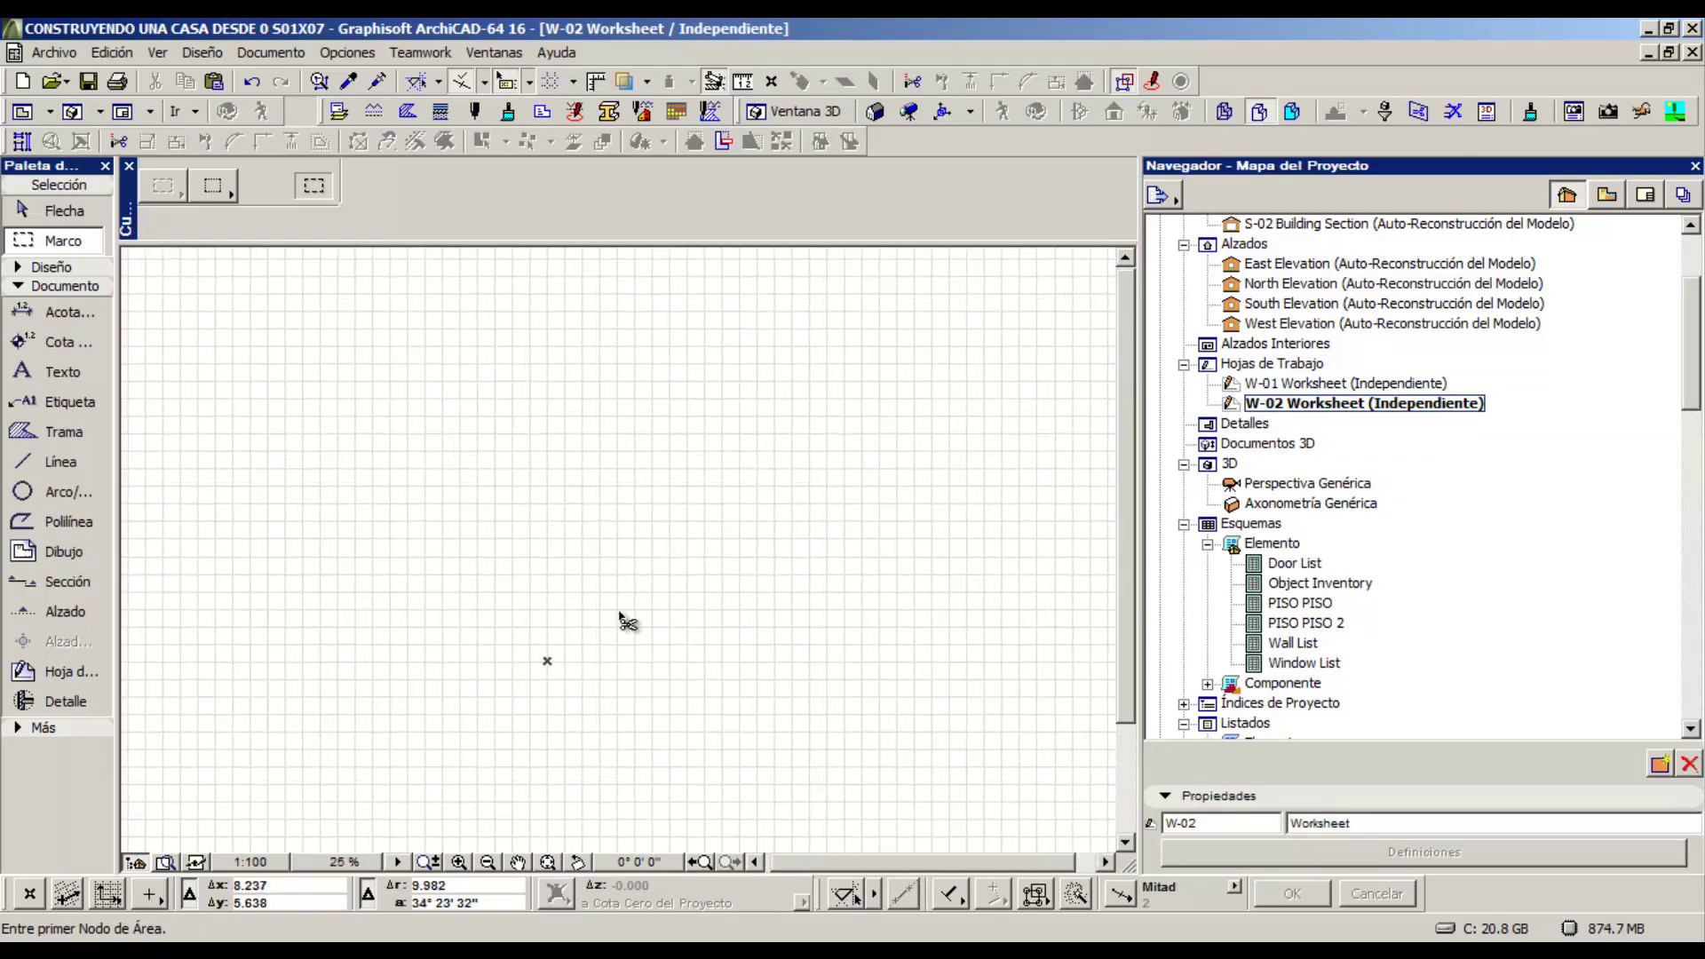
pyautogui.hotkey('ctrl', 'v')
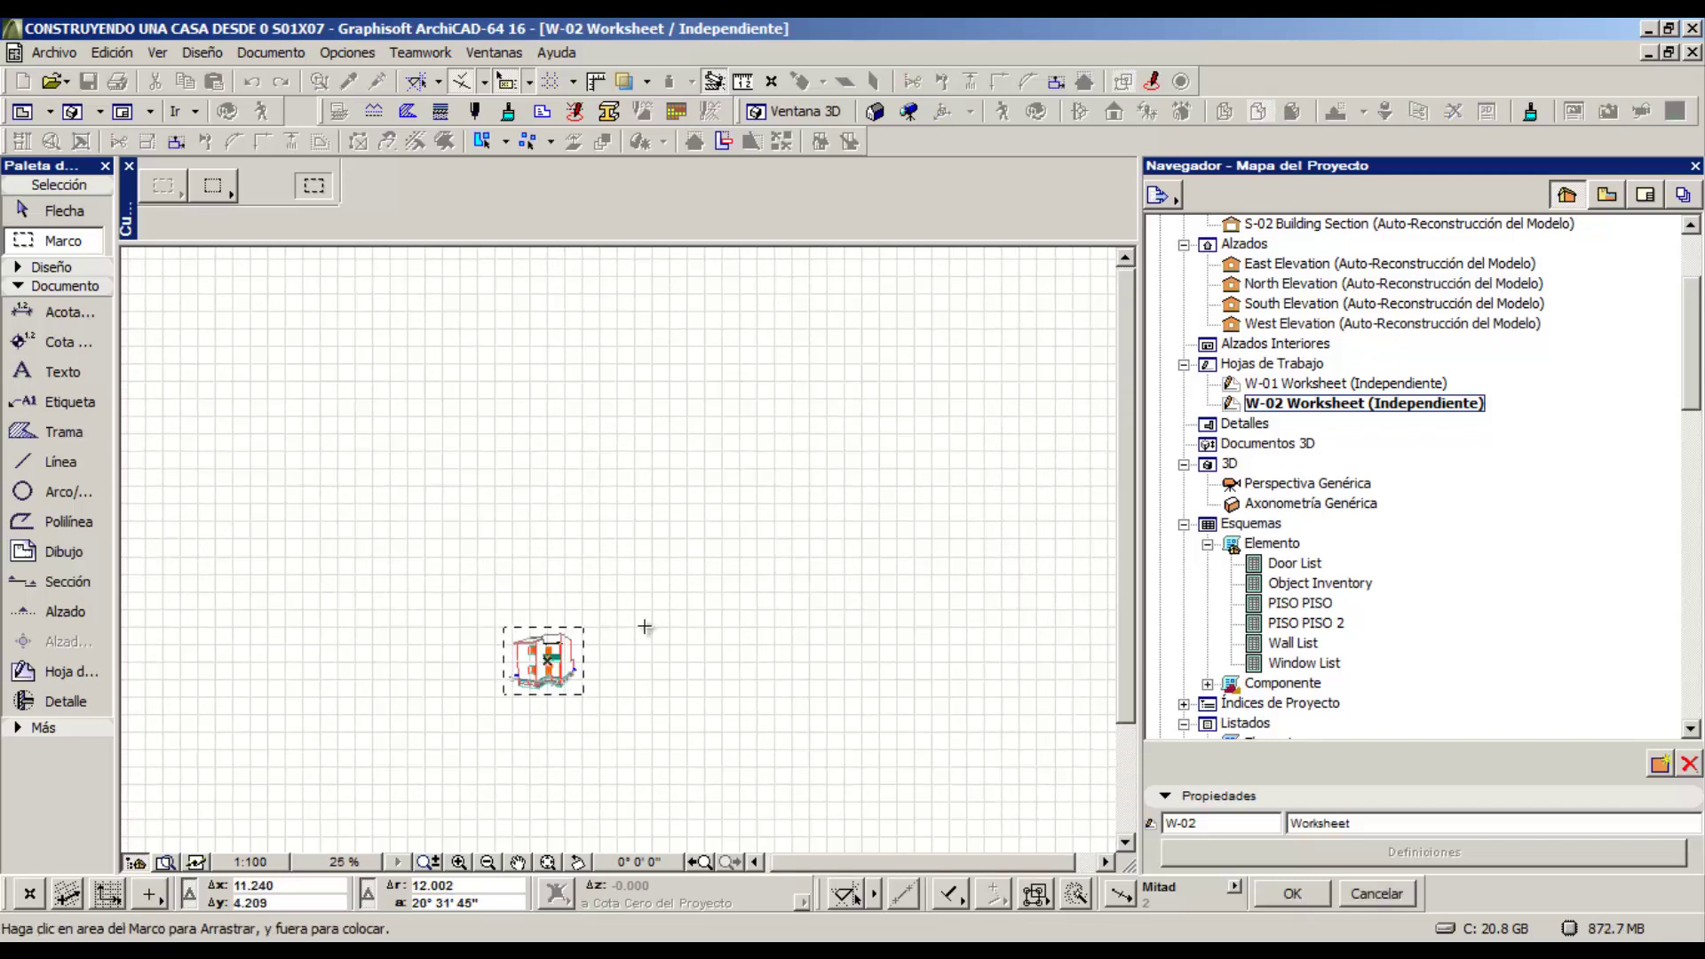
pyautogui.click(586, 573)
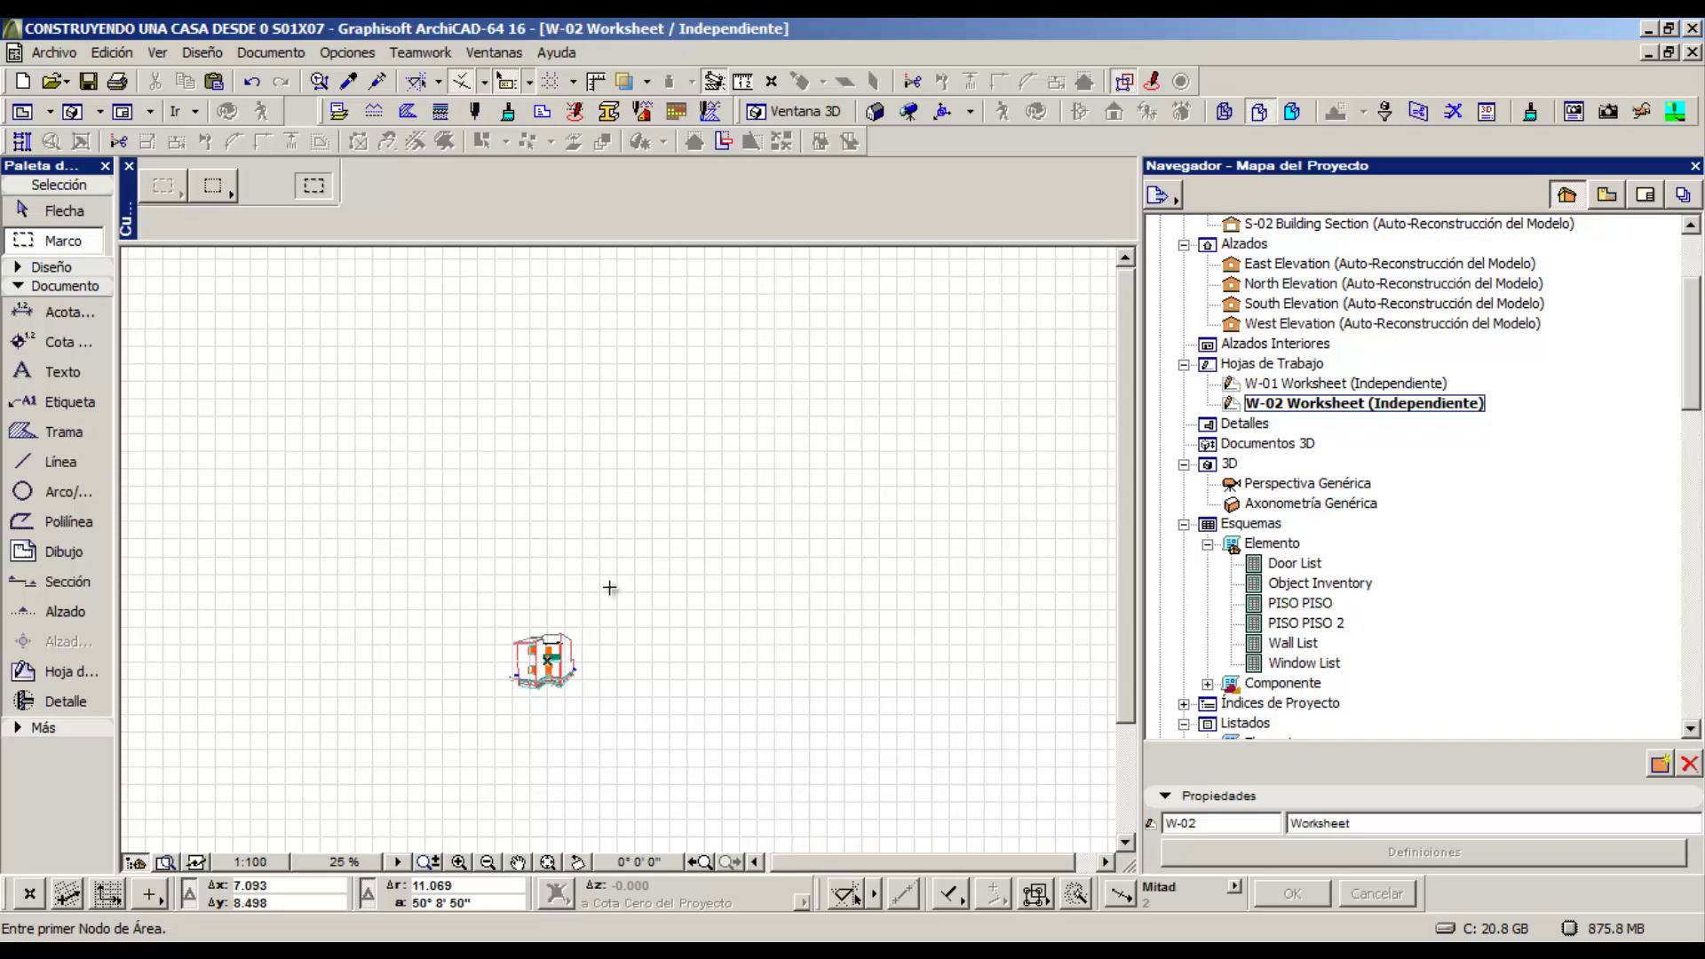
pyautogui.click(78, 215)
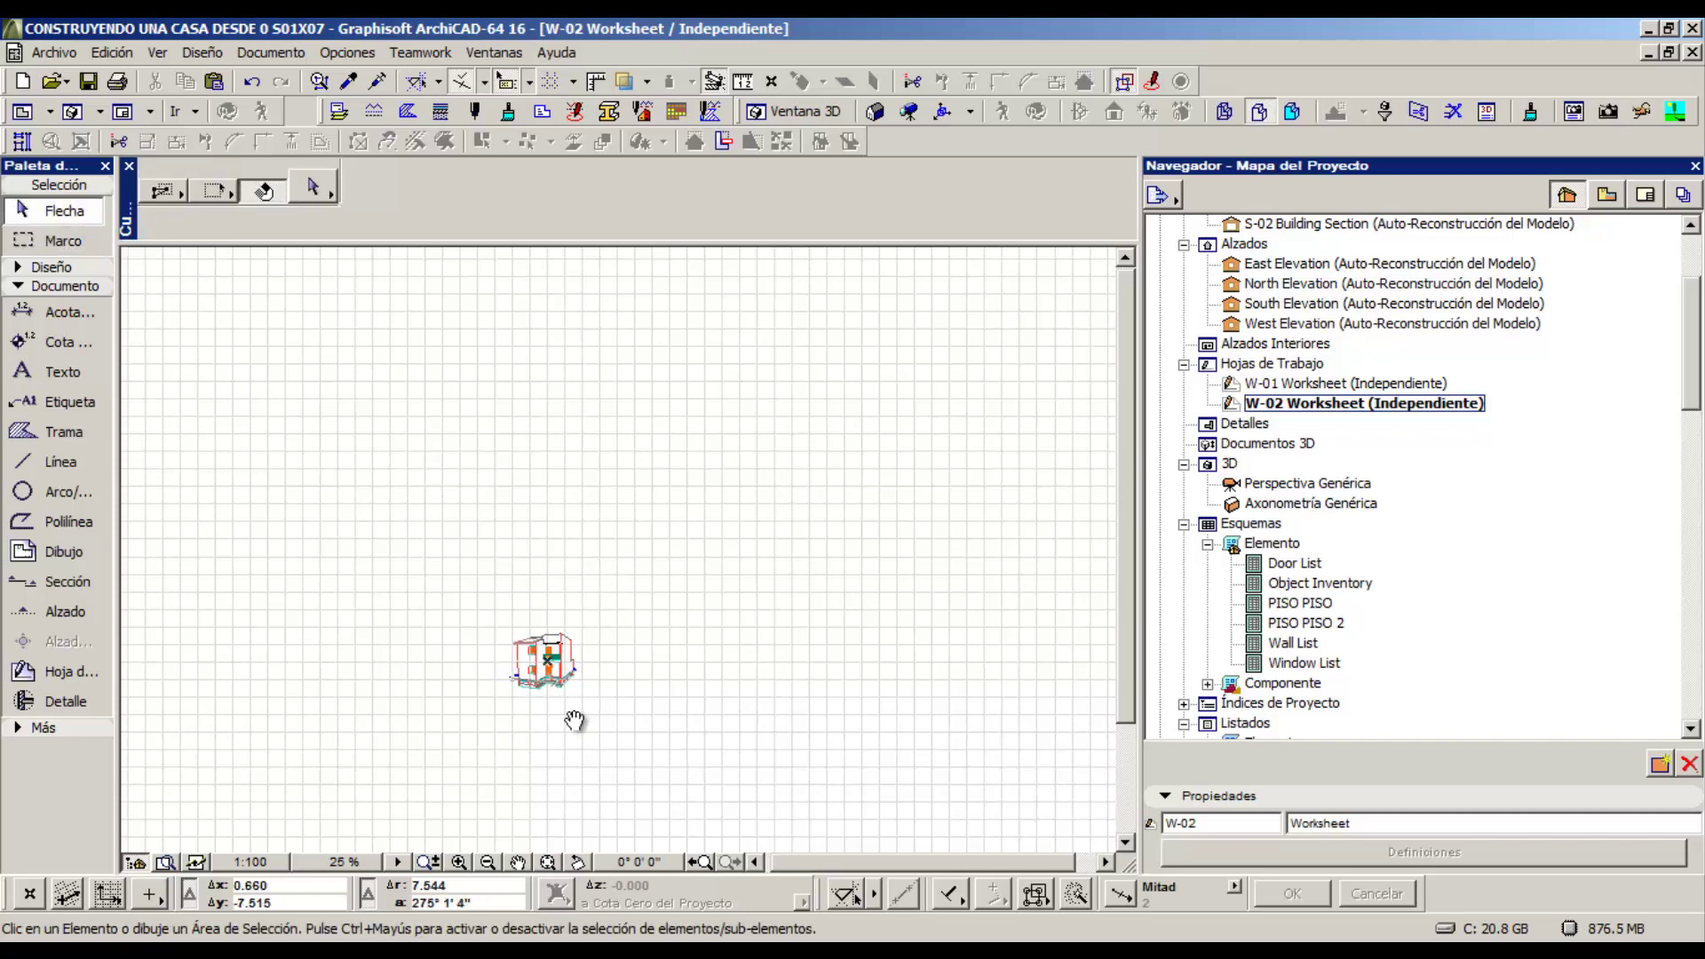
# - Pan and zoom the W-02 worksheet to frame the pasted house drawing
pyautogui.moveTo(574, 720); pyautogui.dragTo(611, 689, button='middle')
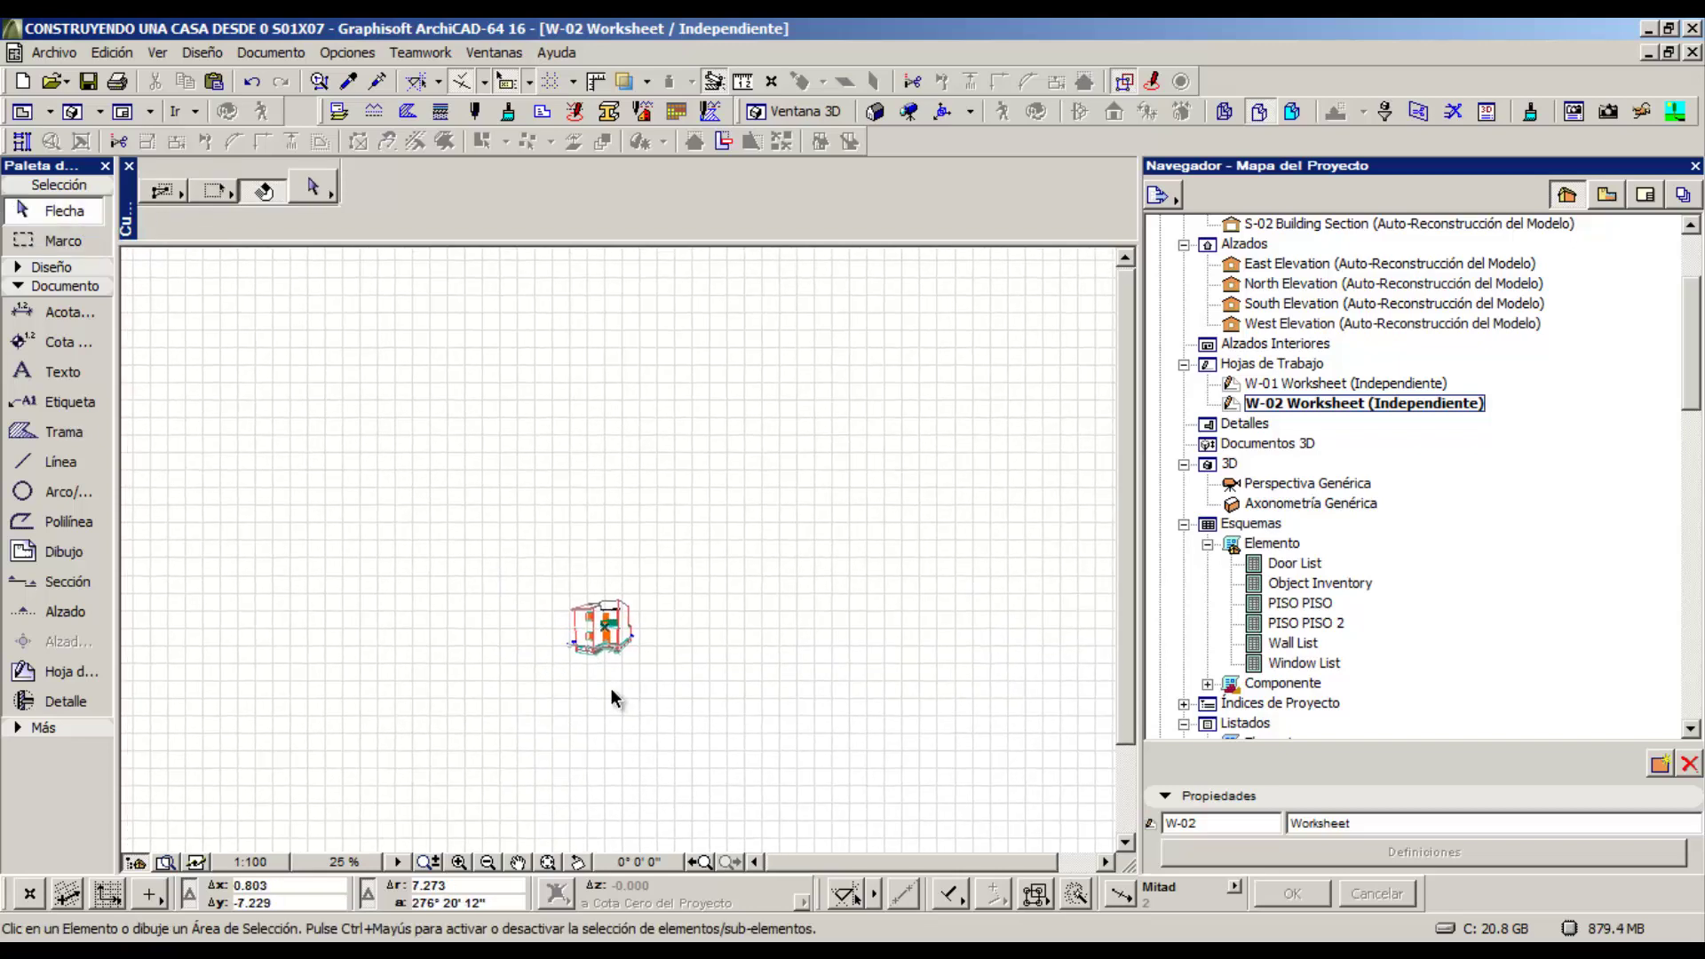
pyautogui.scroll(5, 602, 633)
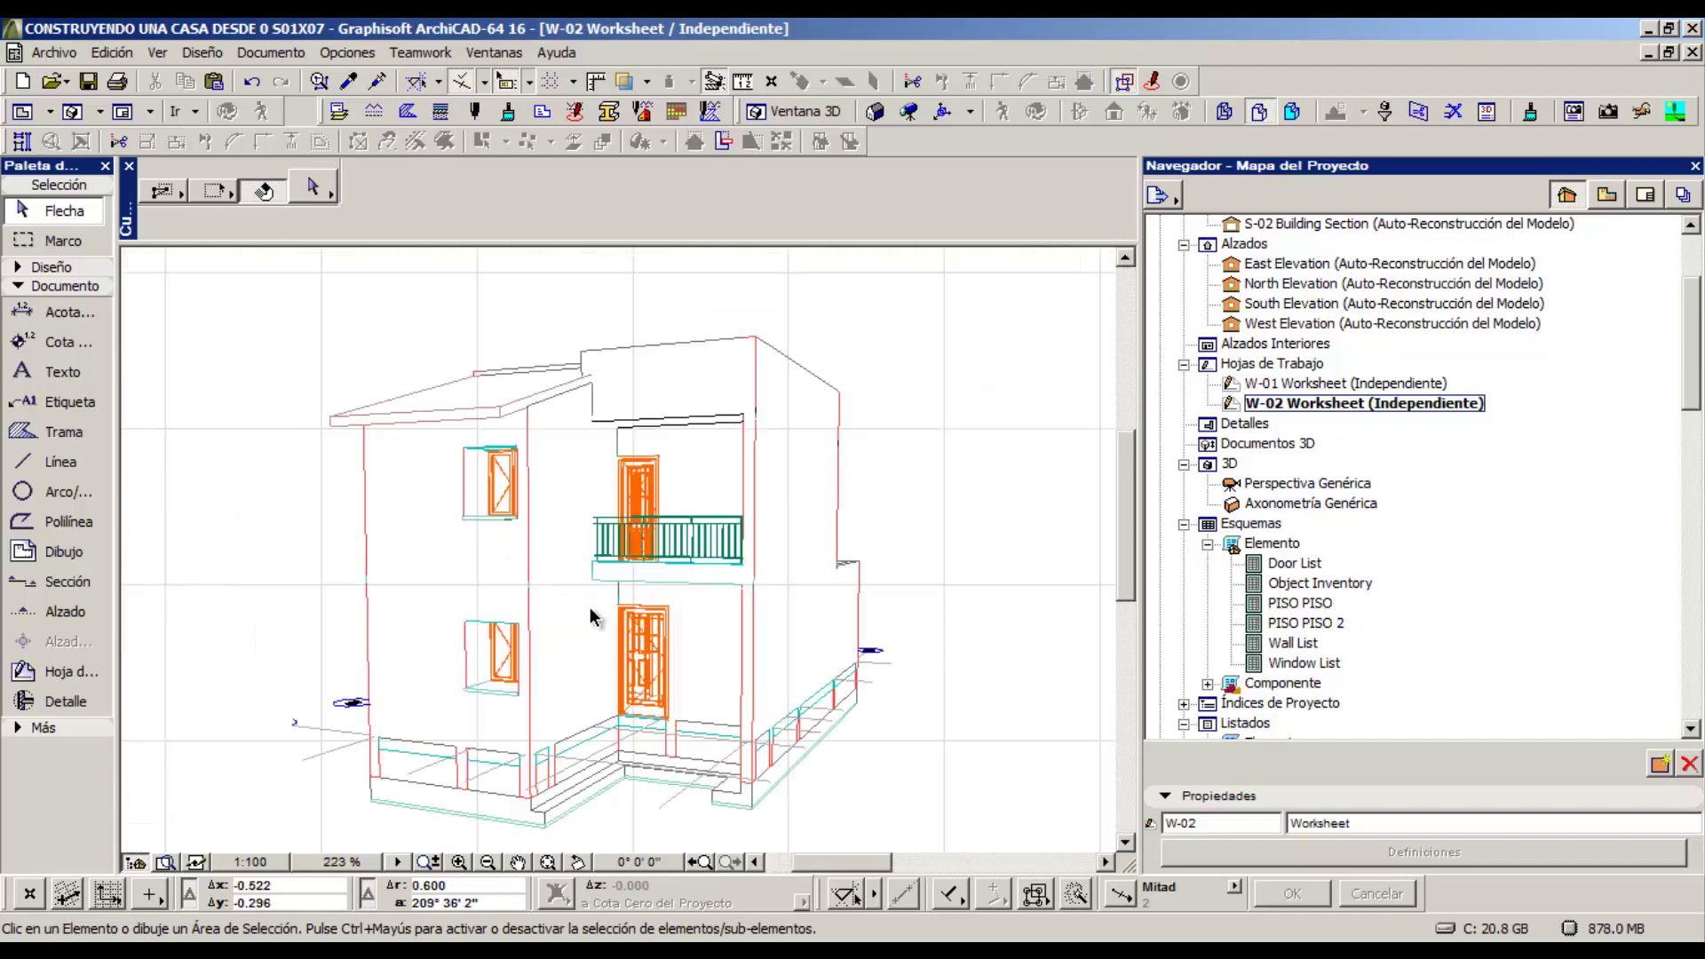
pyautogui.scroll(-1, 652, 568)
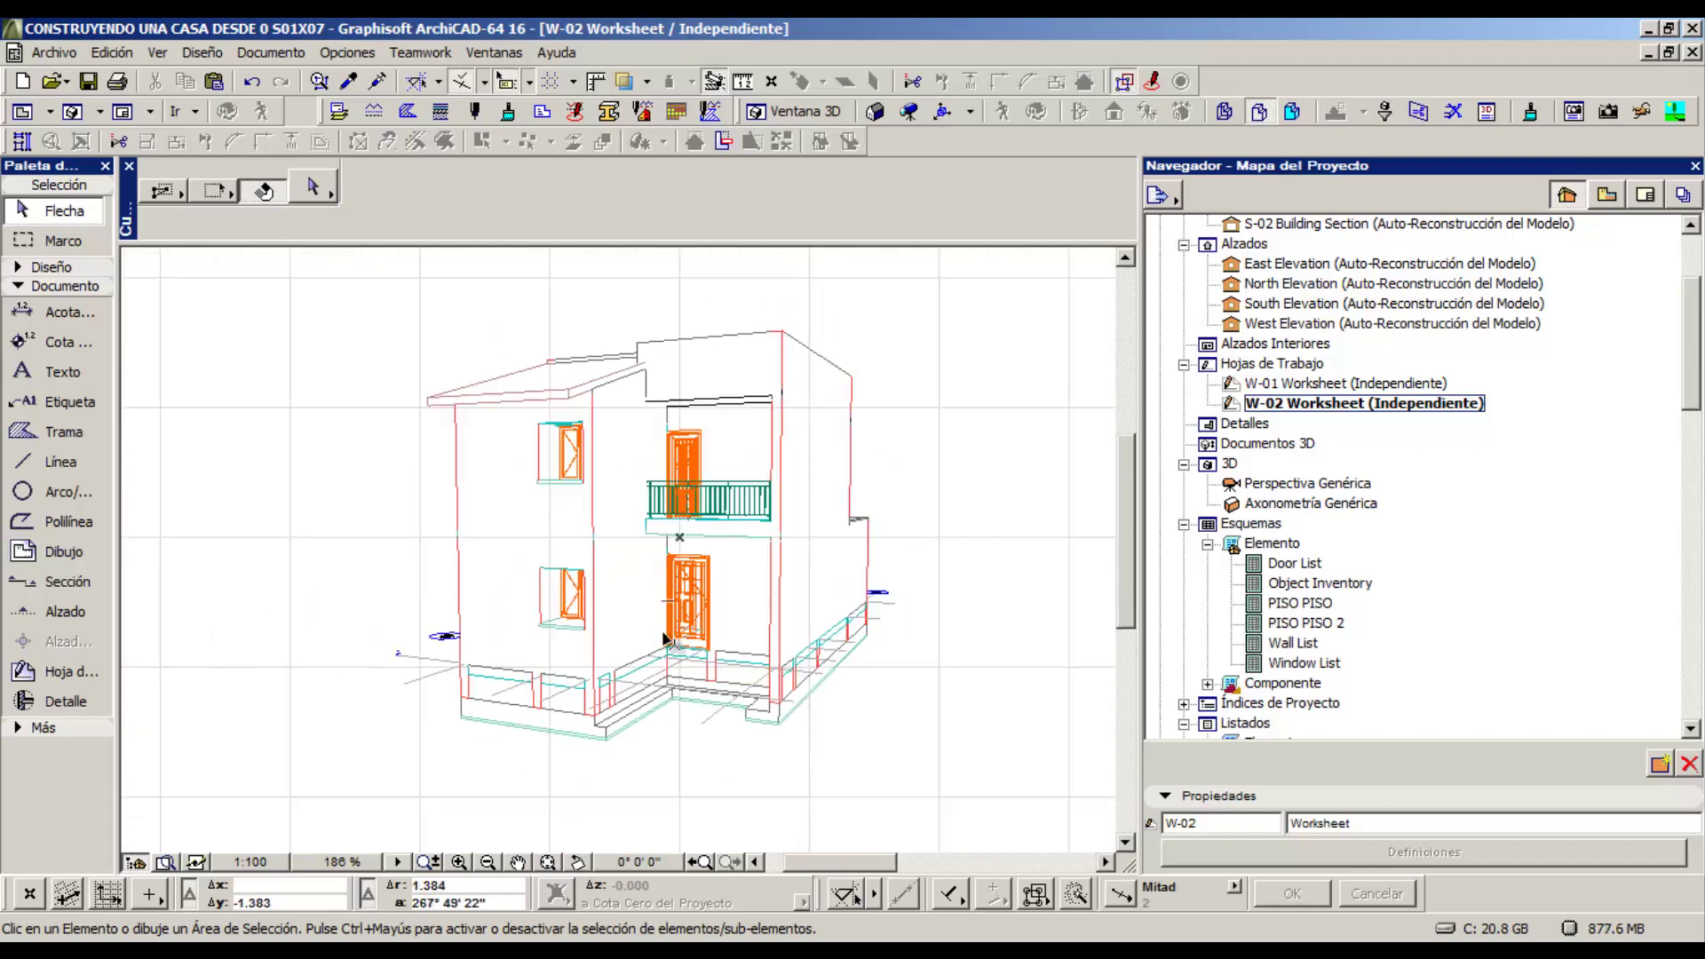
pyautogui.moveTo(663, 631); pyautogui.dragTo(638, 647, button='middle')
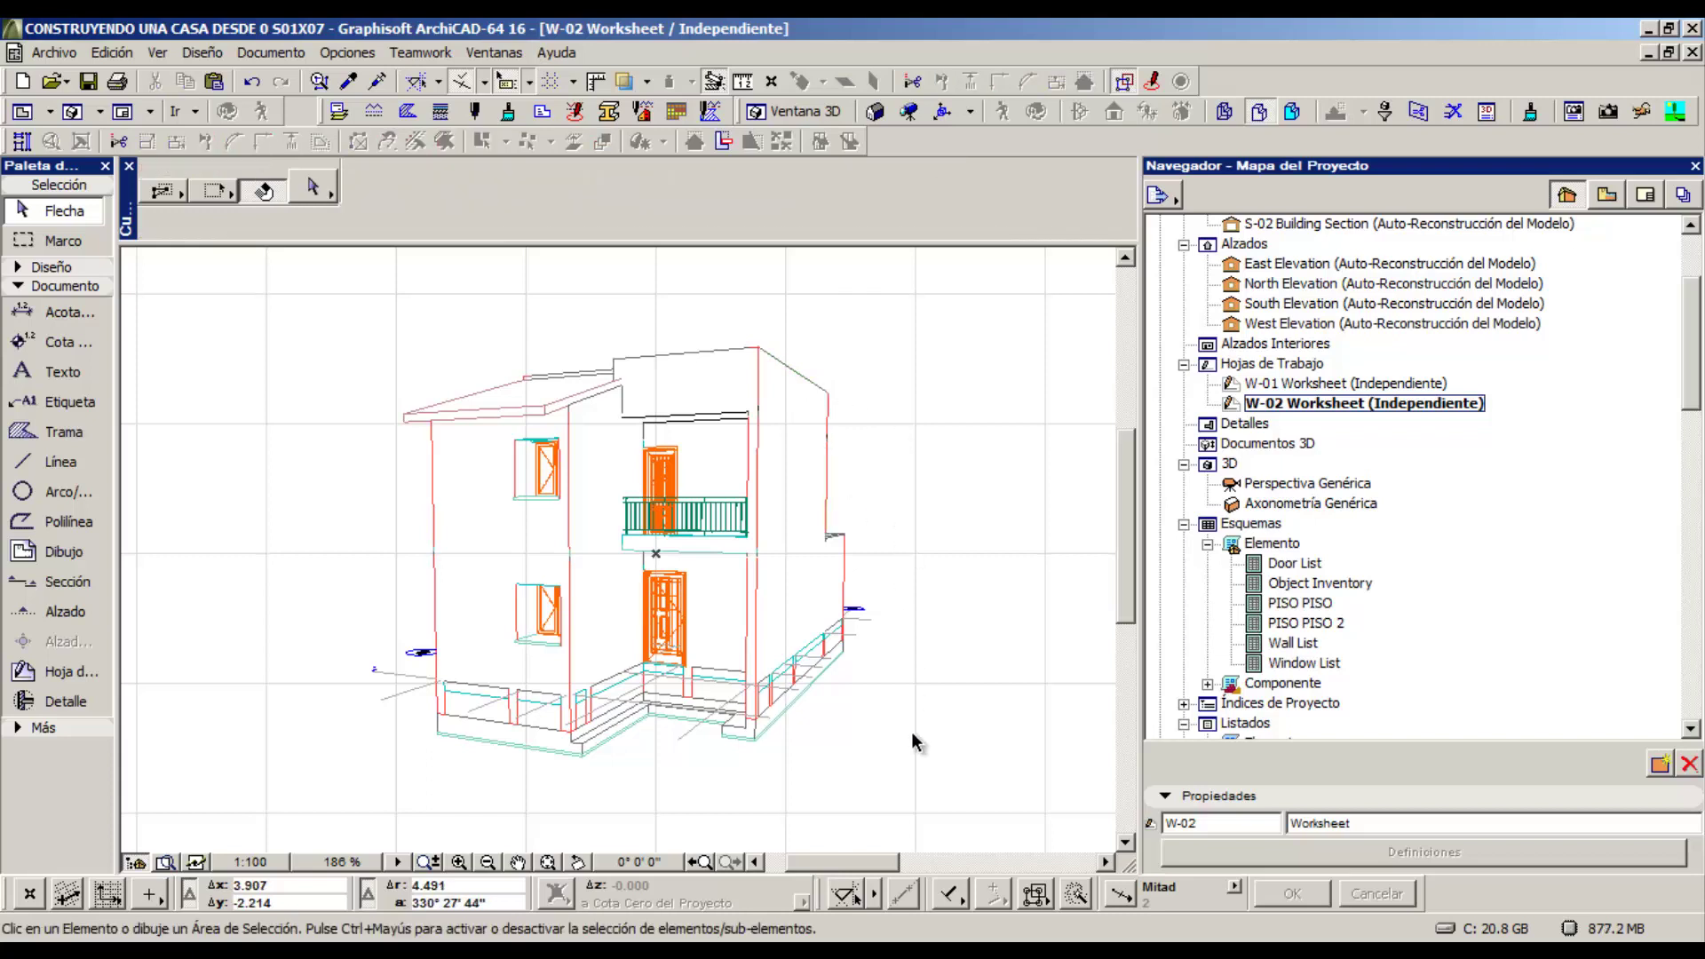
pyautogui.moveTo(866, 741); pyautogui.dragTo(887, 743, button='middle')
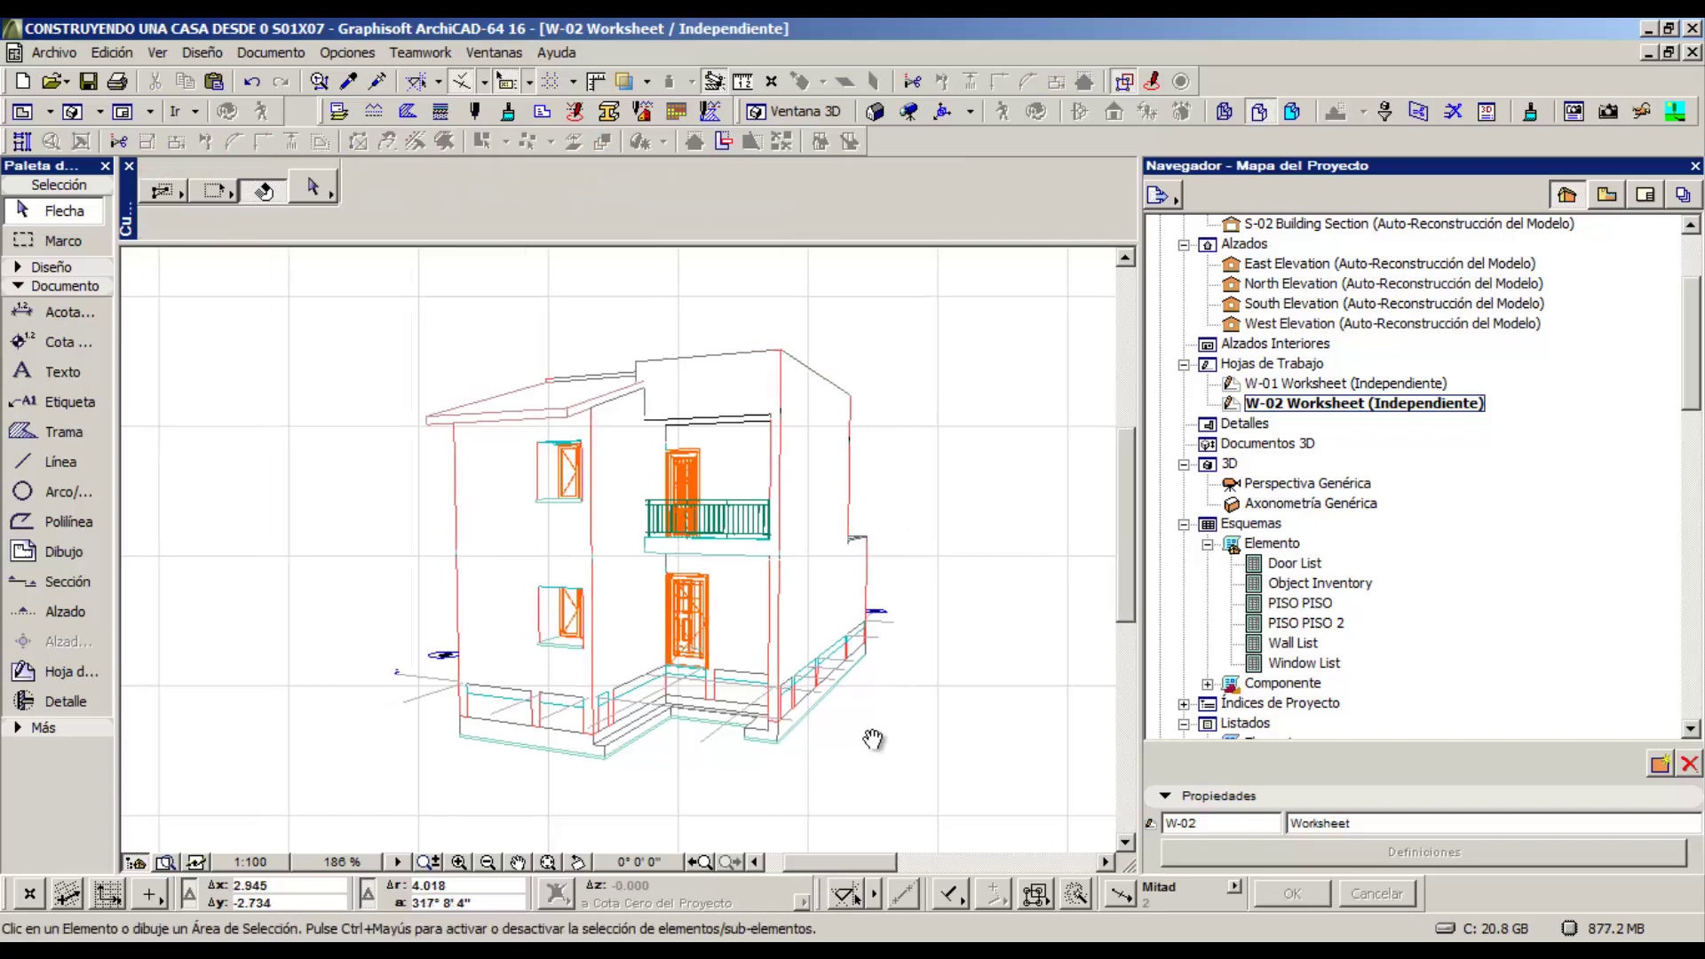
pyautogui.click(1332, 410)
pyautogui.rightClick(1334, 415)
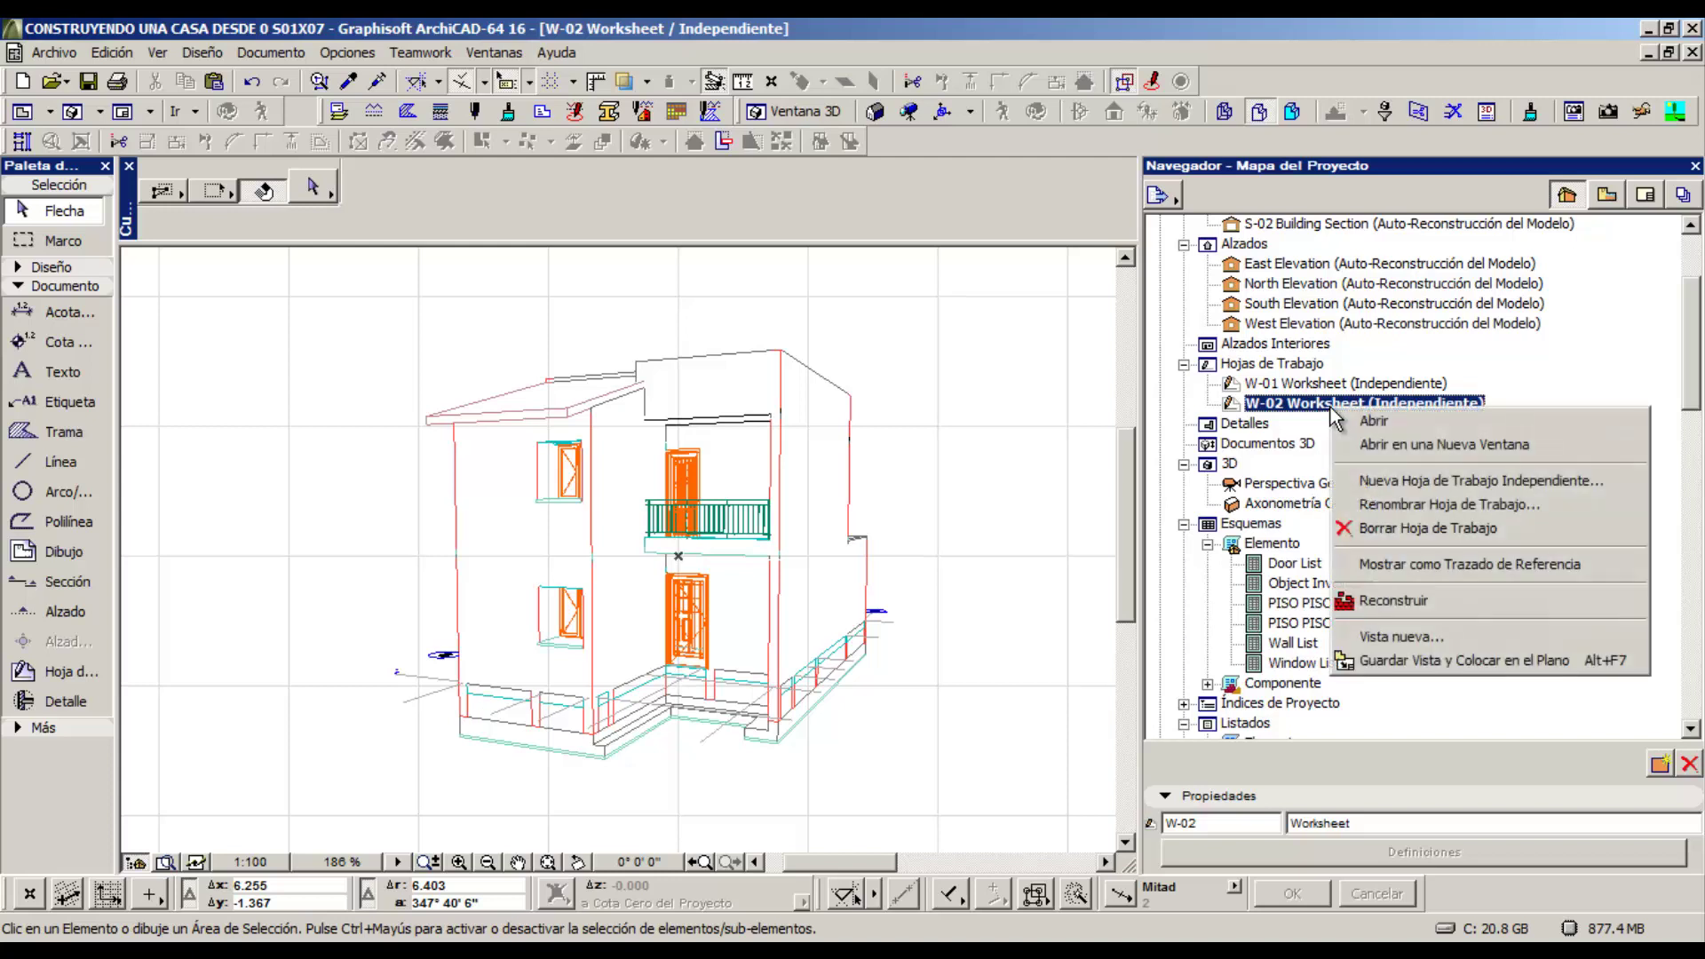
pyautogui.click(953, 538)
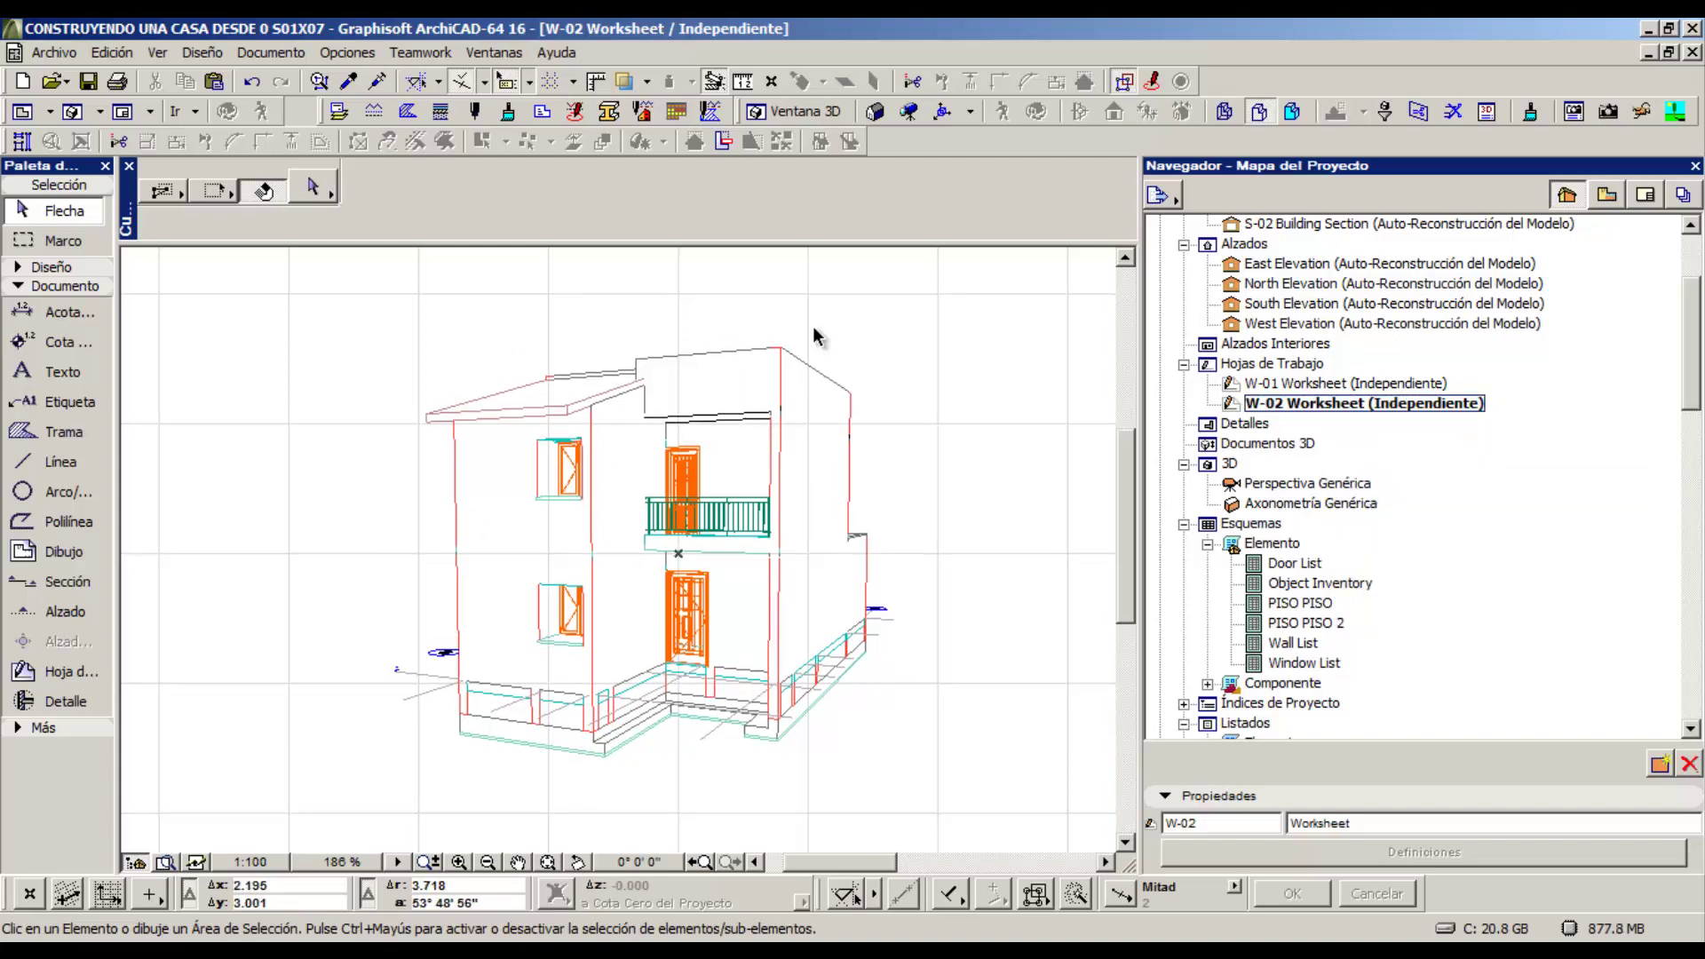
# - Save the worksheet as DWG (*.dwg) with the 01 Para posterior edición translator
pyautogui.click(54, 52)
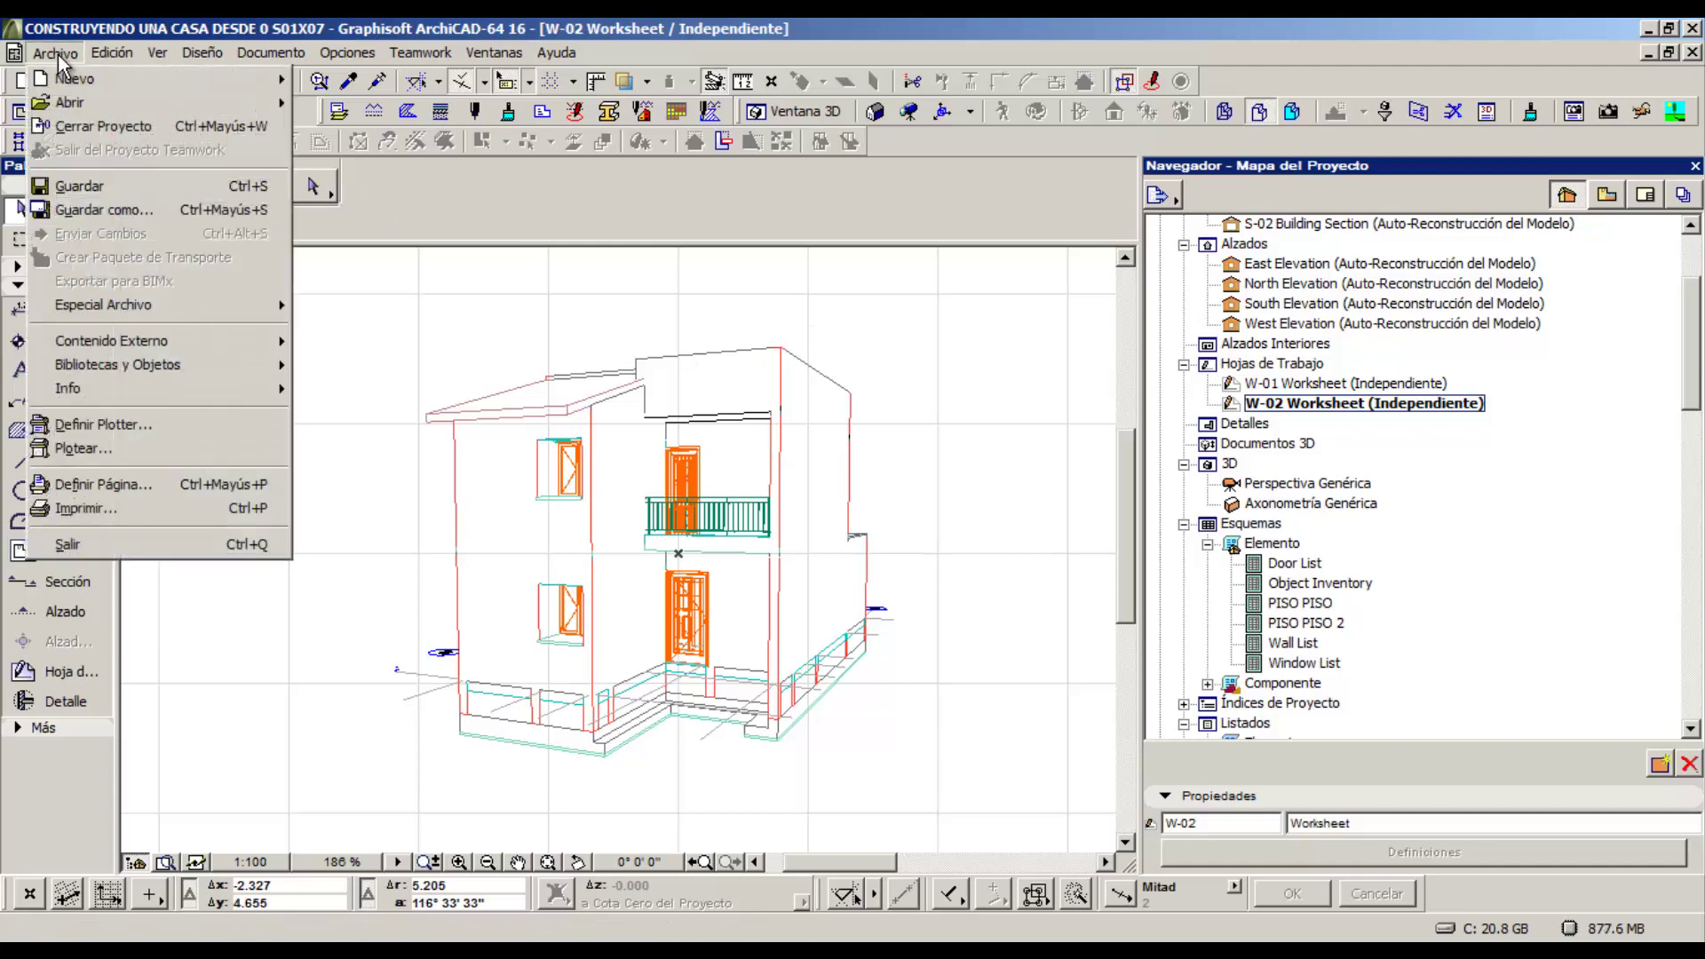
pyautogui.click(118, 213)
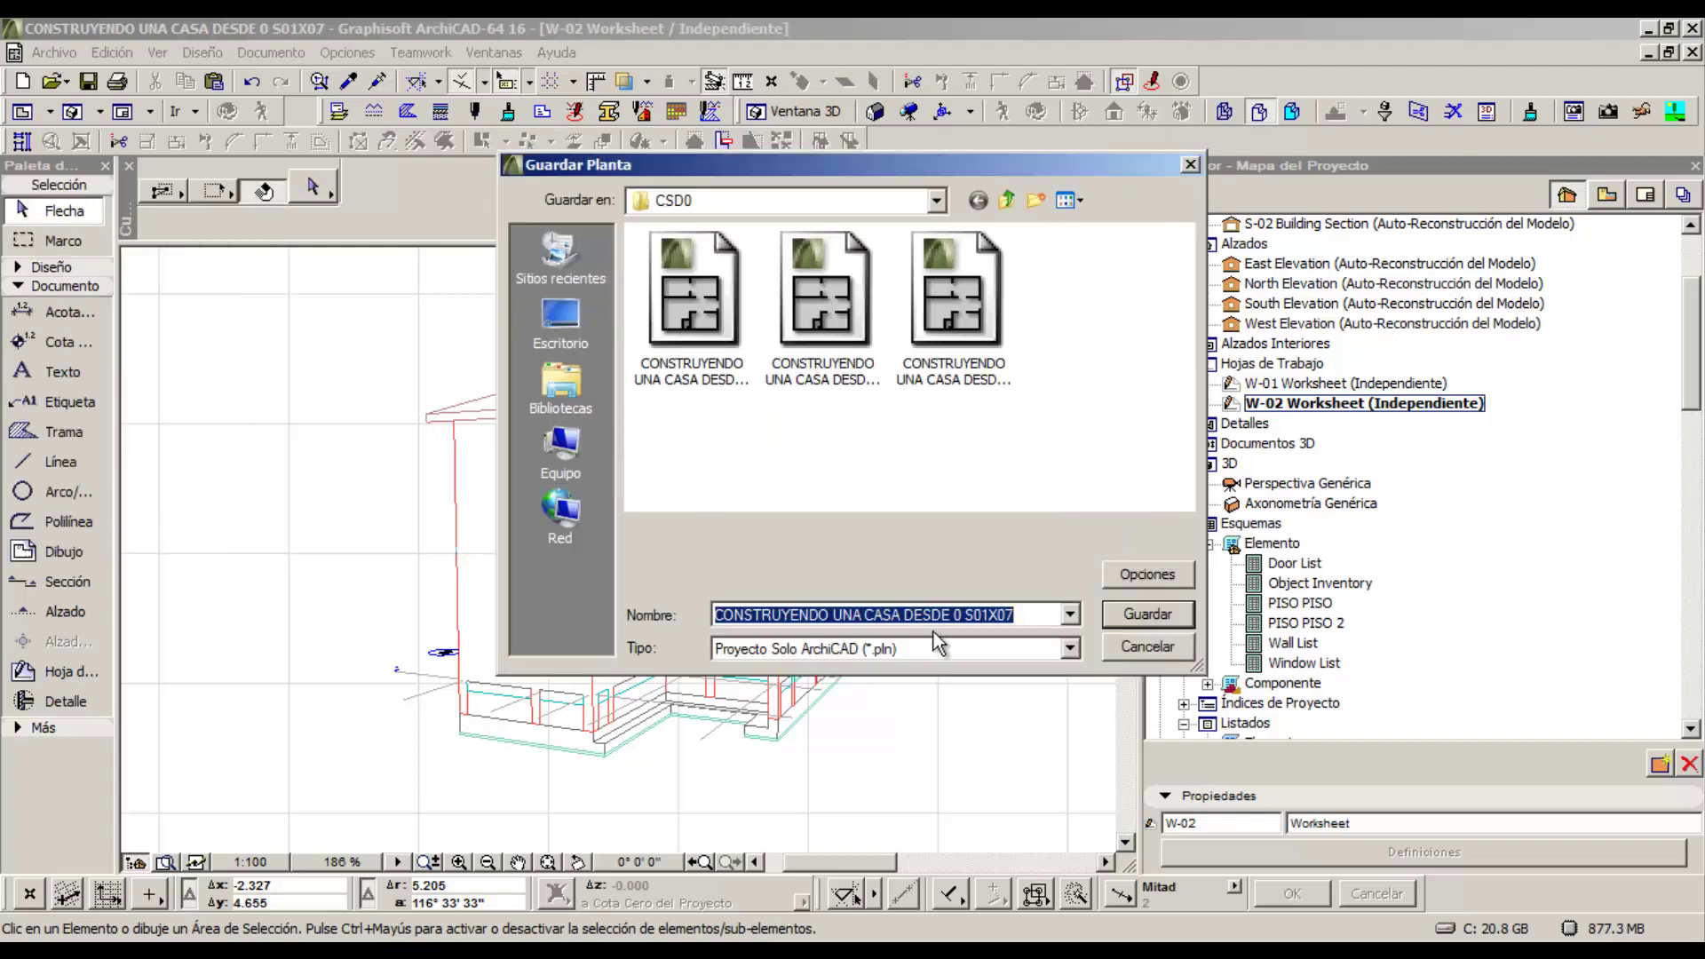
pyautogui.click(941, 647)
pyautogui.press('Down')
pyautogui.press('Down')
pyautogui.press('Down')
pyautogui.press('Down')
pyautogui.press('Down')
pyautogui.press('Down')
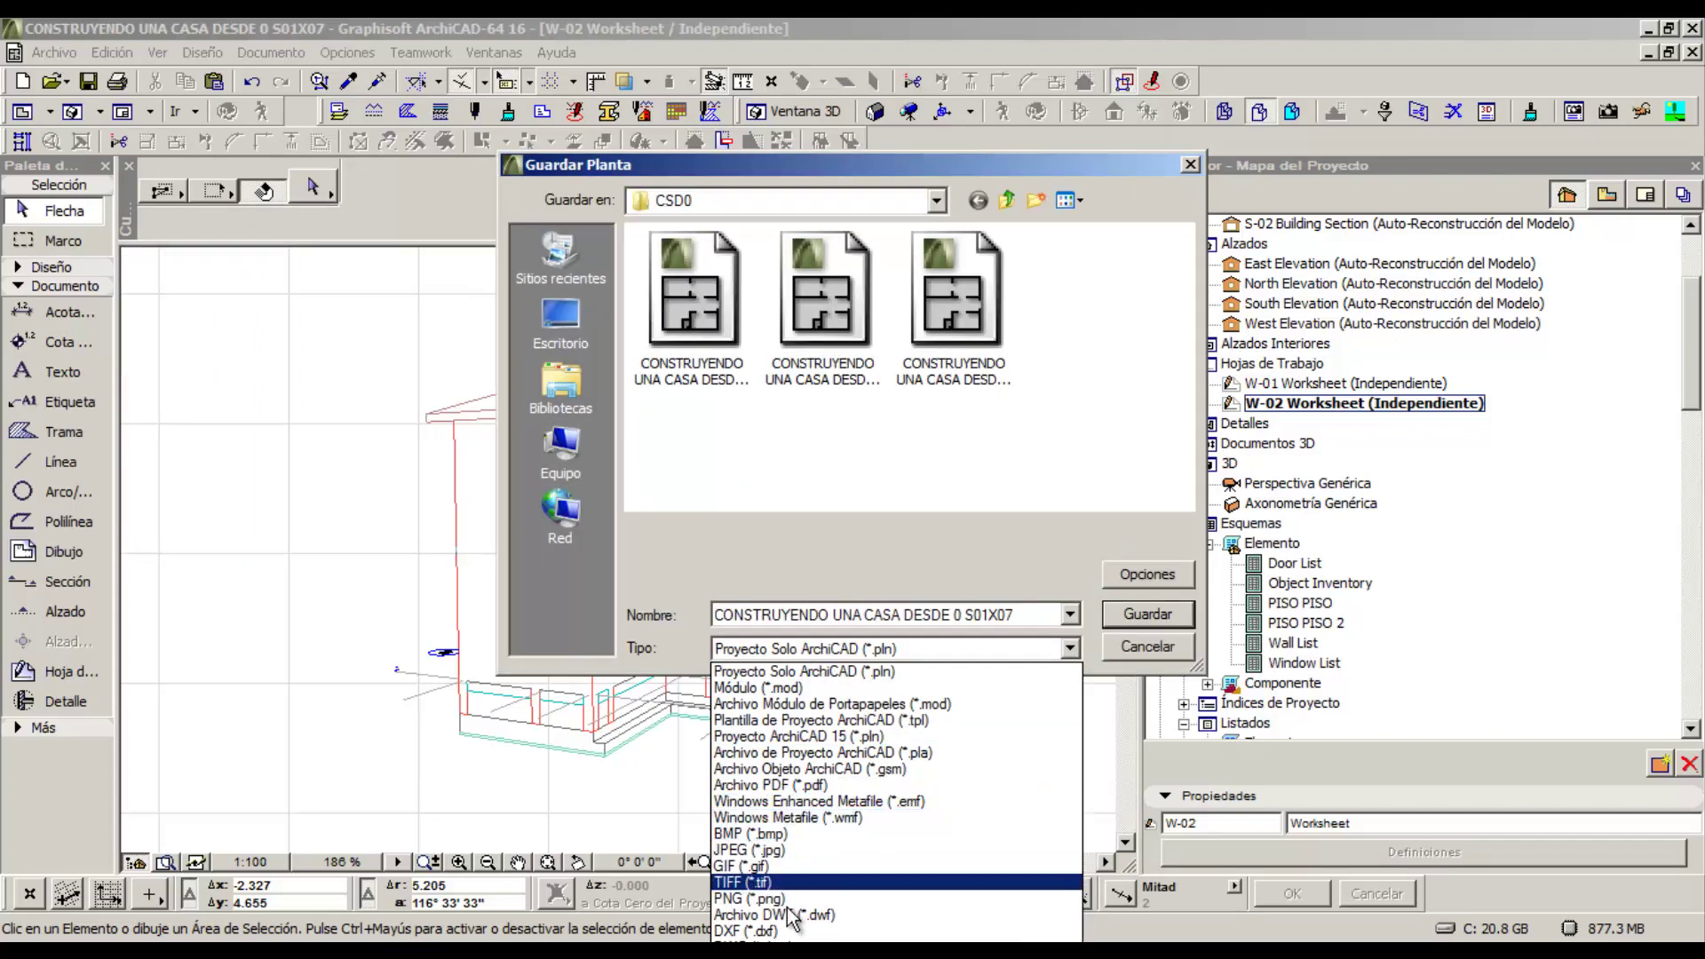
pyautogui.press('Down')
pyautogui.press('Down')
pyautogui.press('Down')
pyautogui.press('Return')
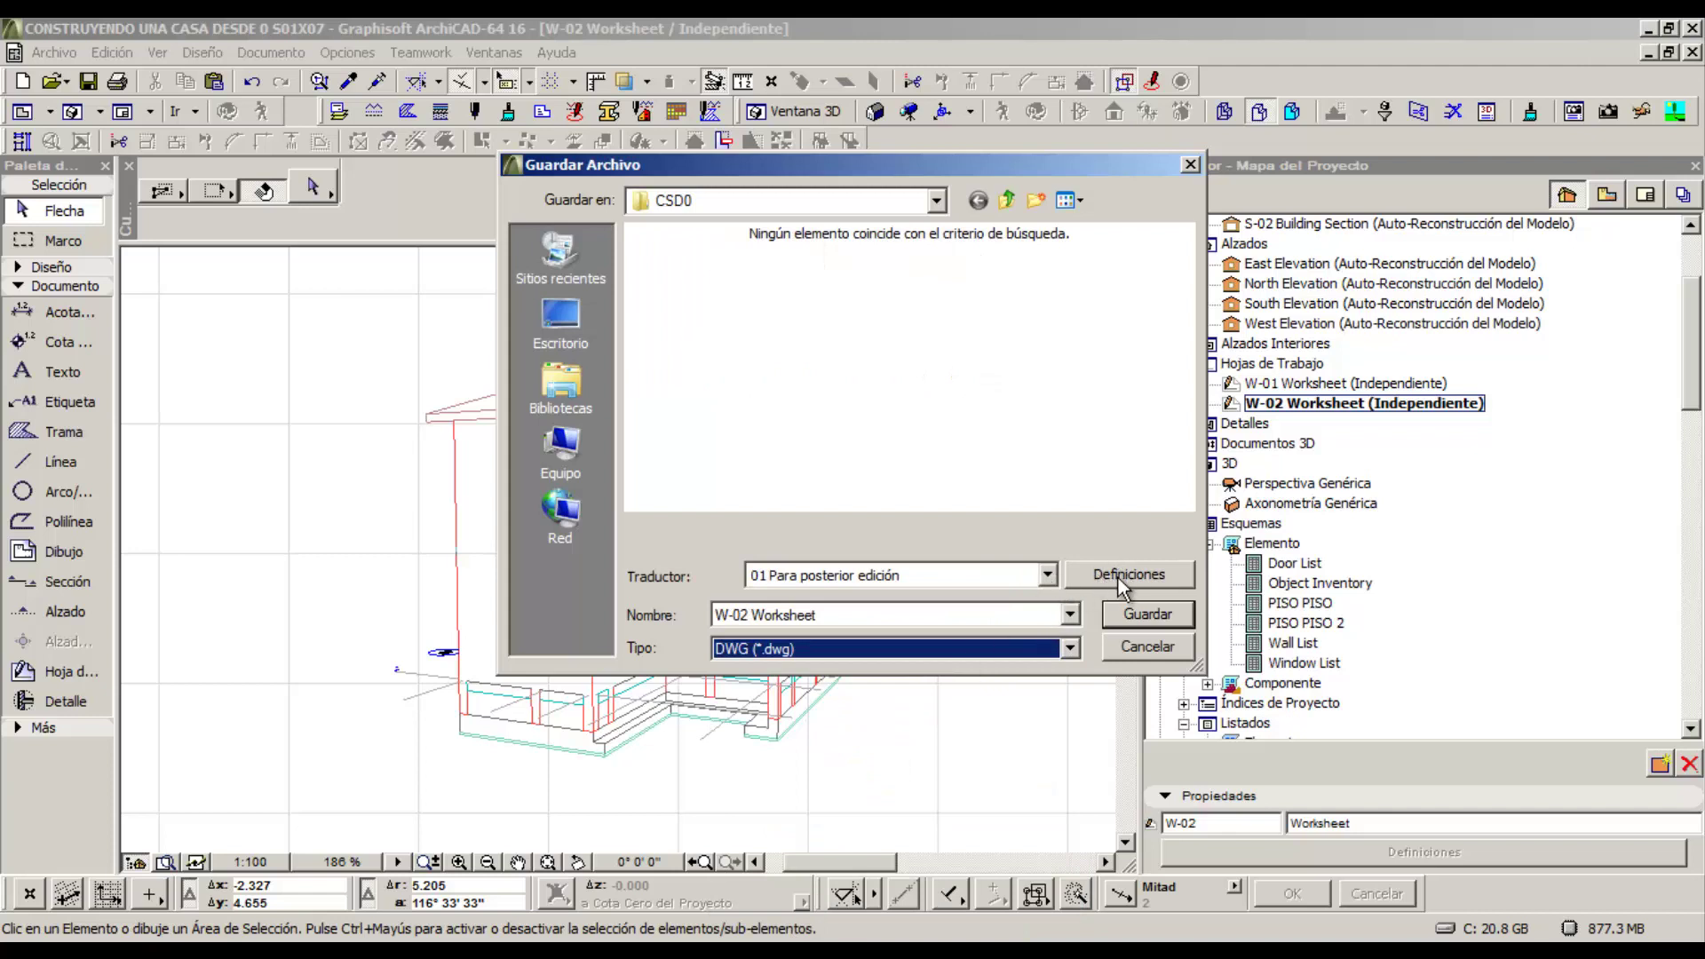
pyautogui.click(1092, 577)
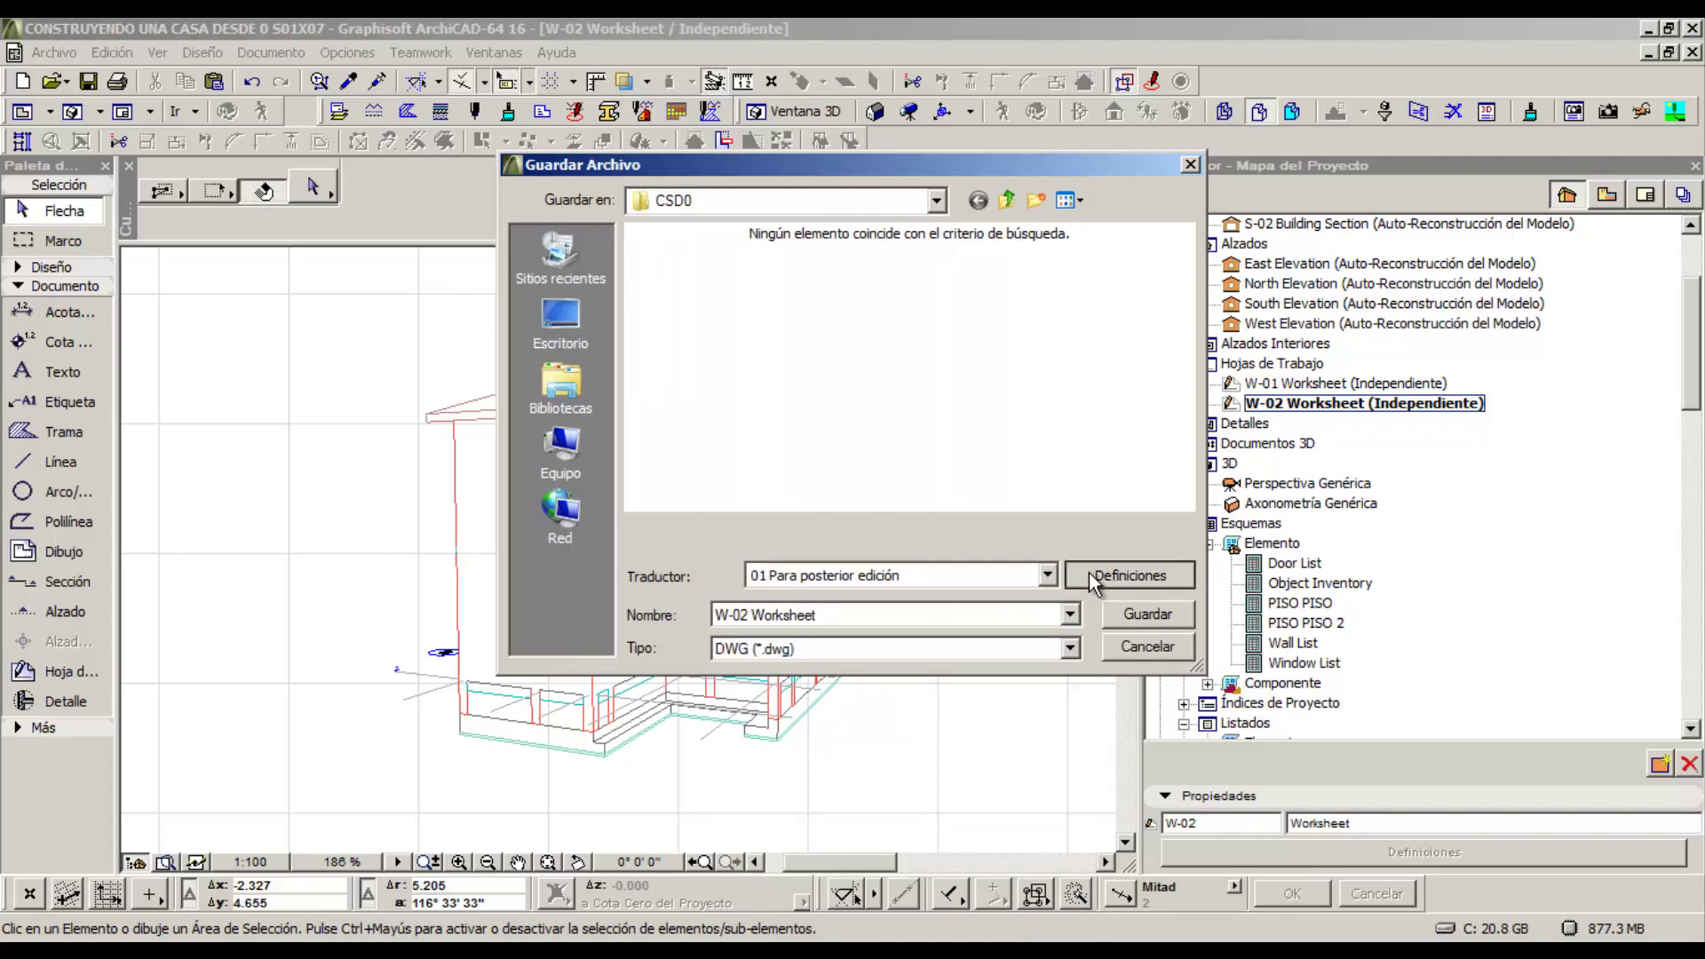
# - Set the translator's Unidad de Dibujo to 1 metro and save the translator settings
pyautogui.click(1141, 574)
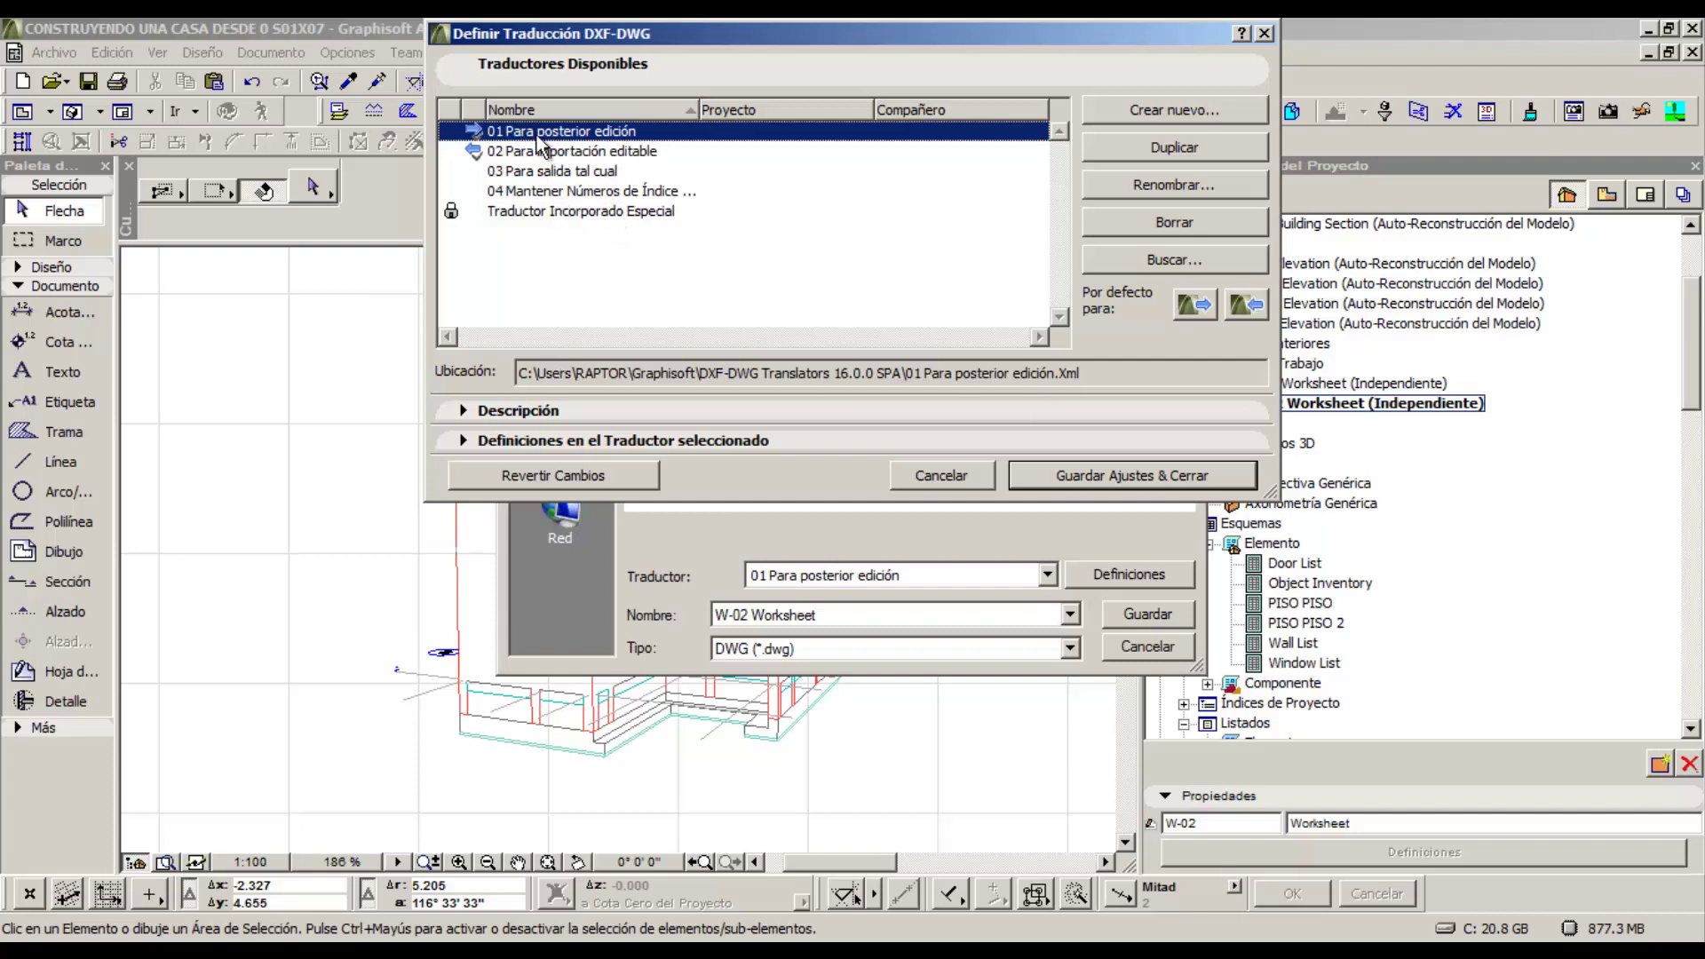
pyautogui.click(593, 442)
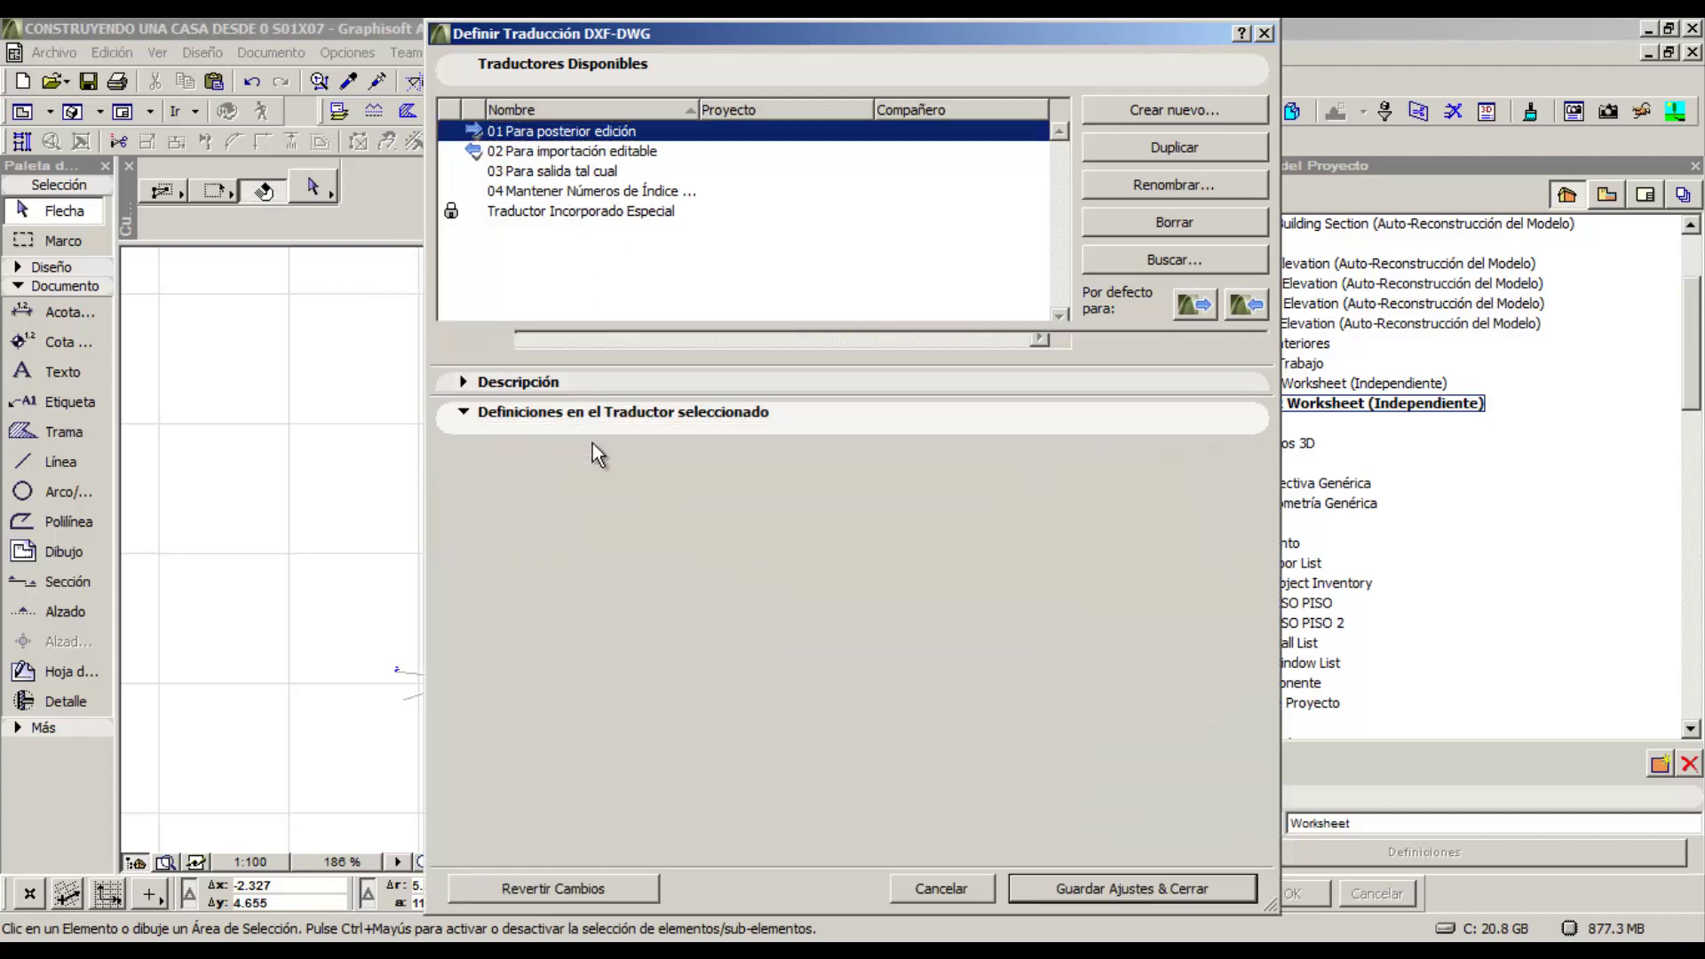
pyautogui.click(856, 566)
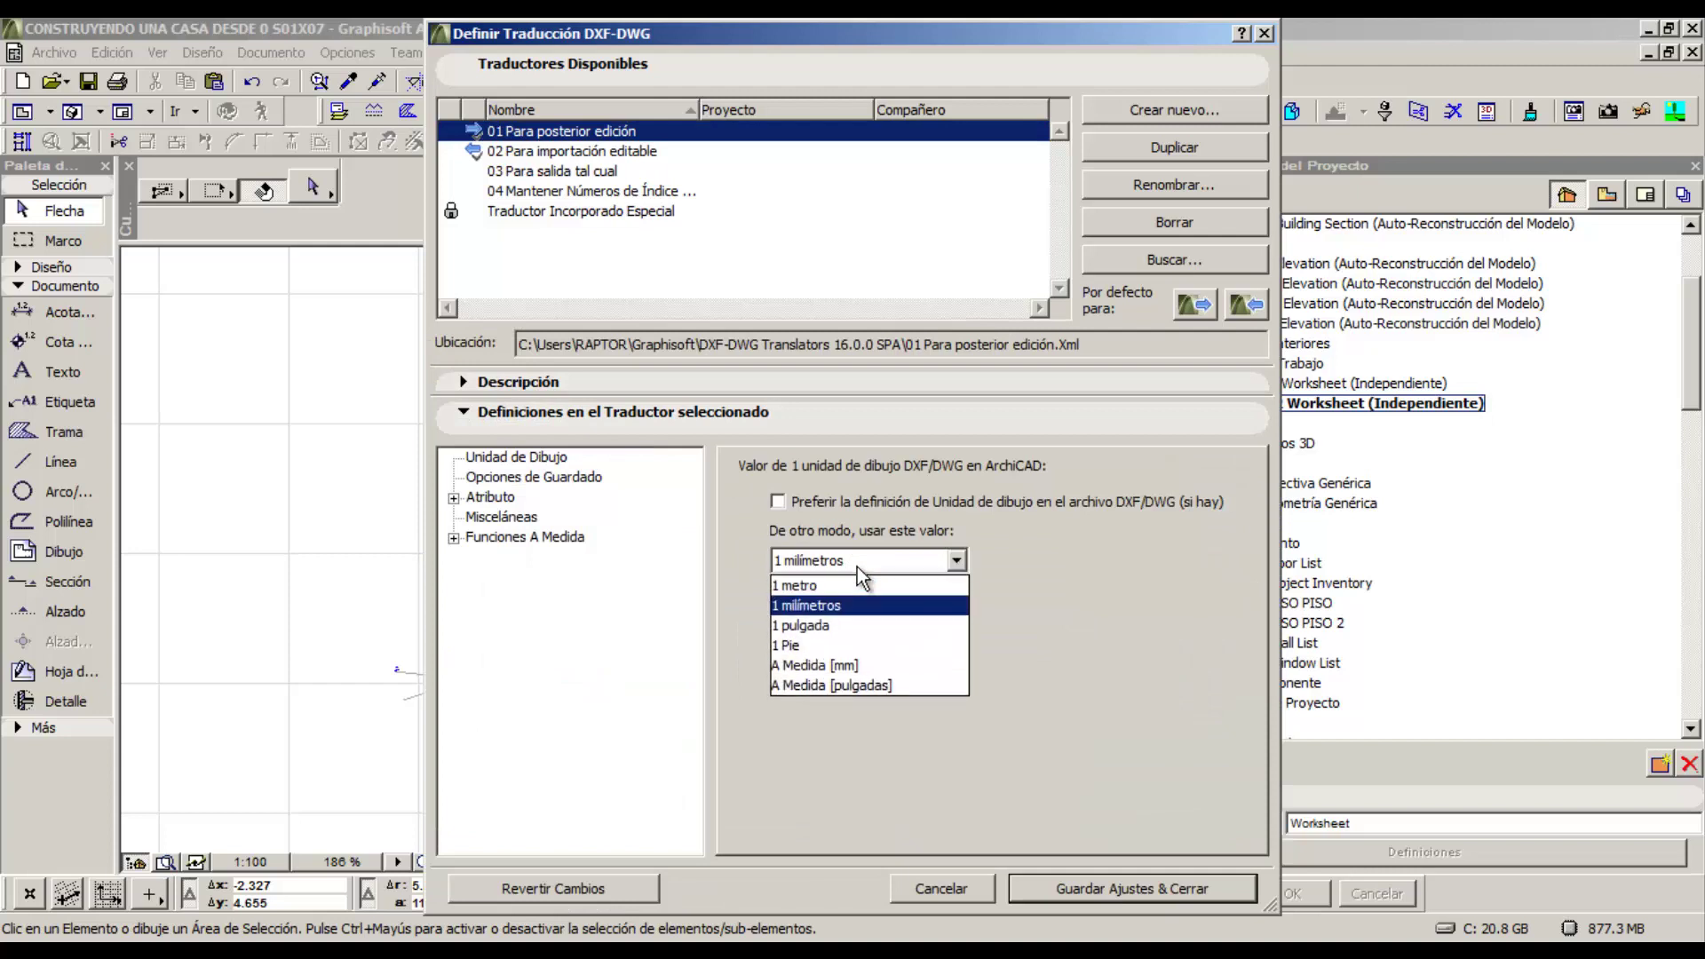
pyautogui.click(793, 588)
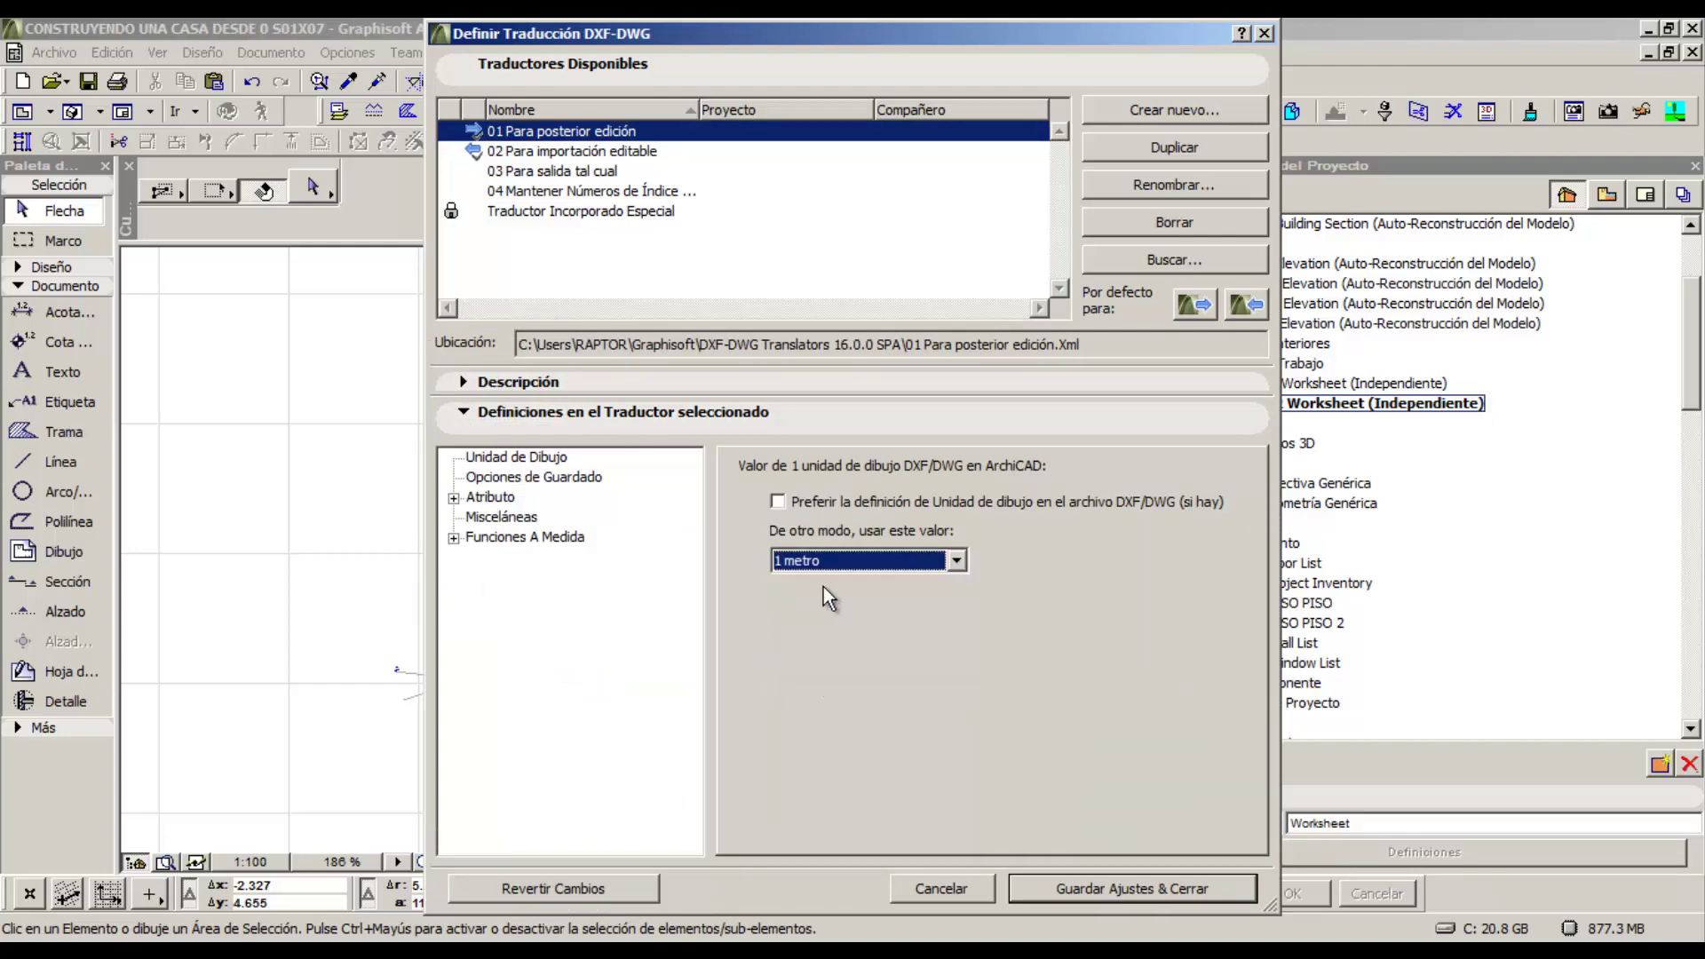
pyautogui.click(1090, 883)
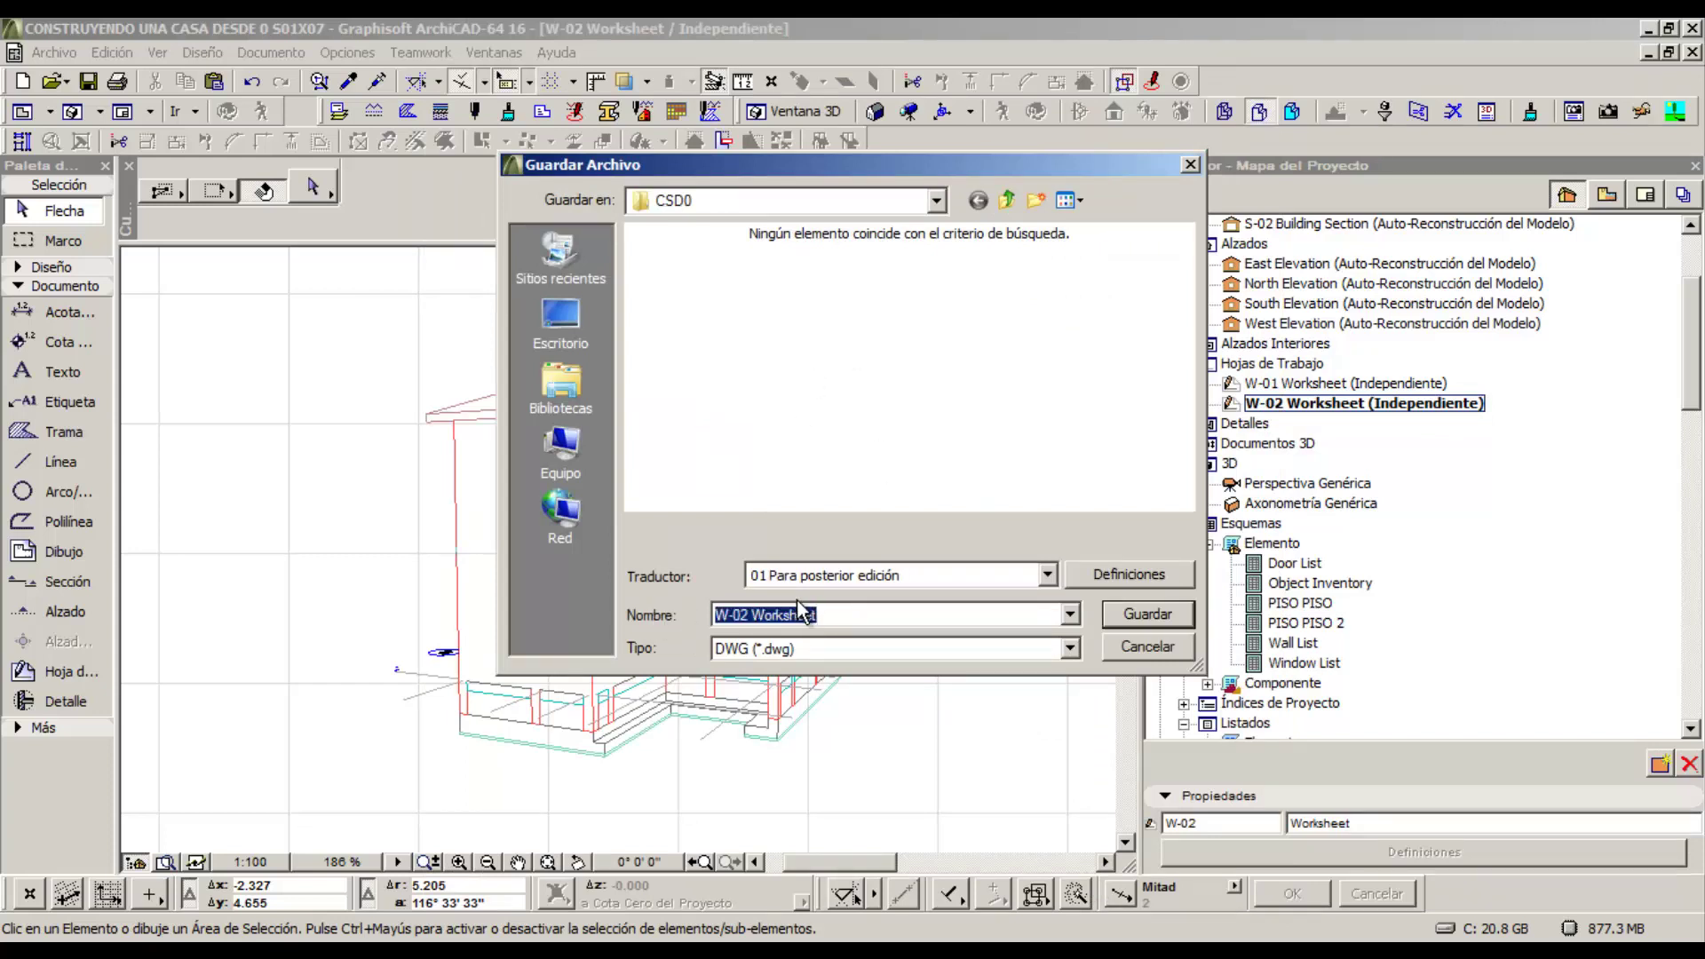
# - Save the worksheet as PERSPECTIVA in DWG format inside the desktop LEARNING ARCHICAD folder
pyautogui.write('PERSPECTIVA')
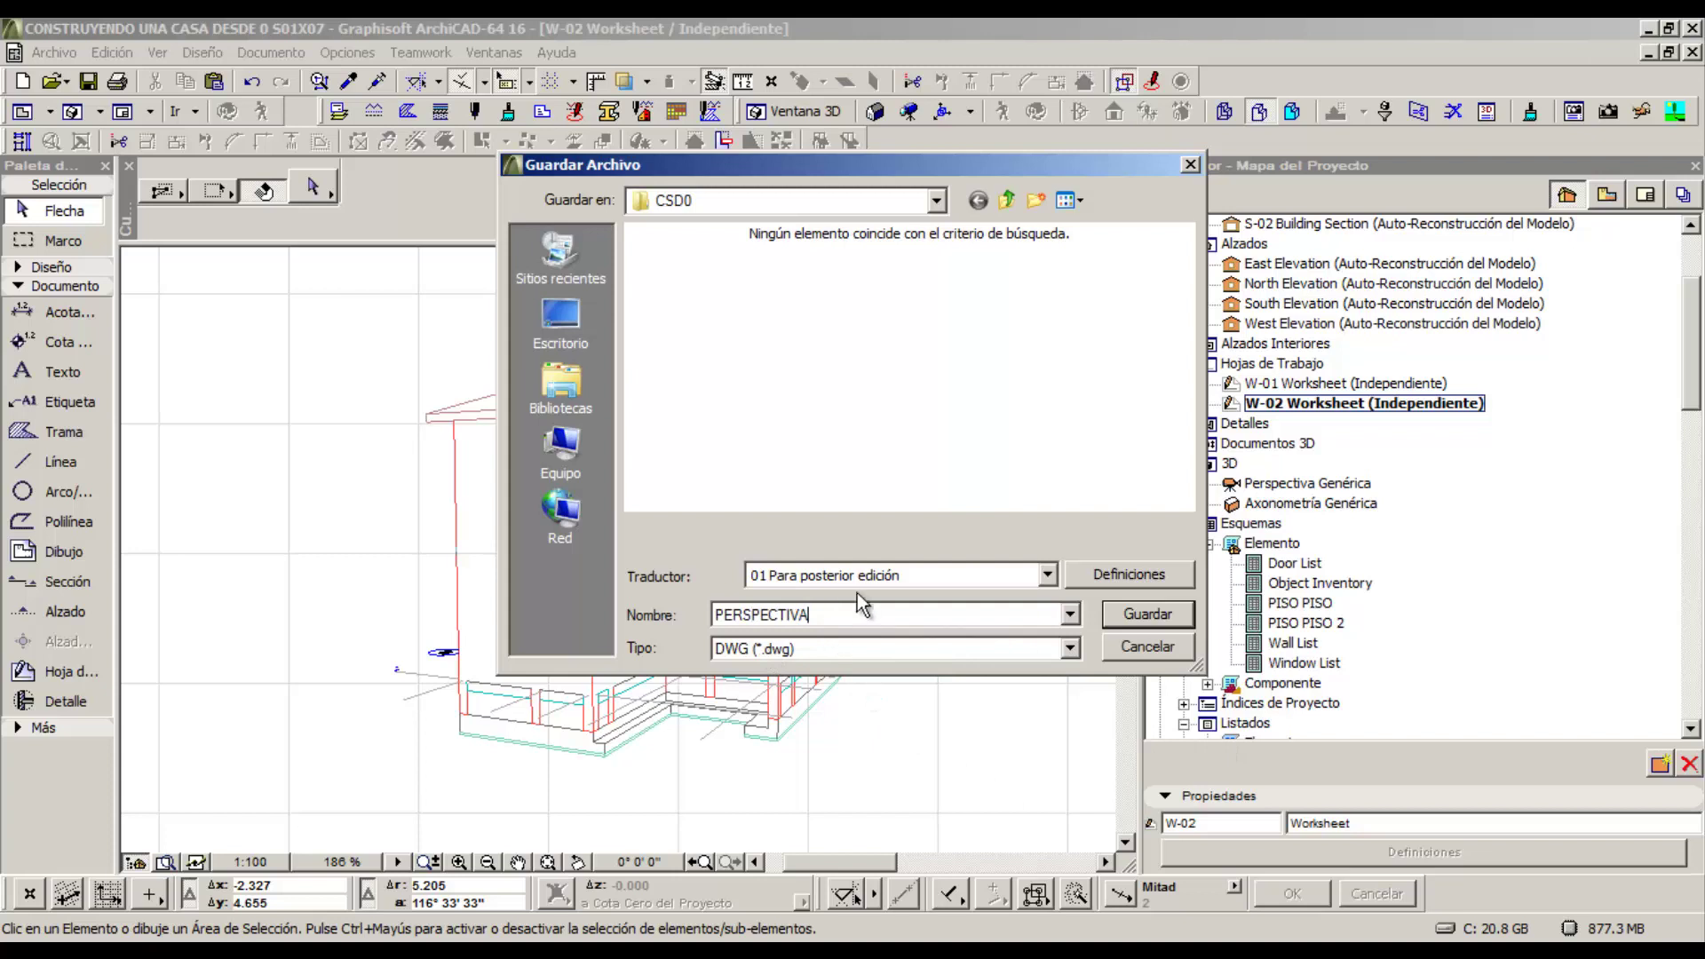
pyautogui.click(579, 312)
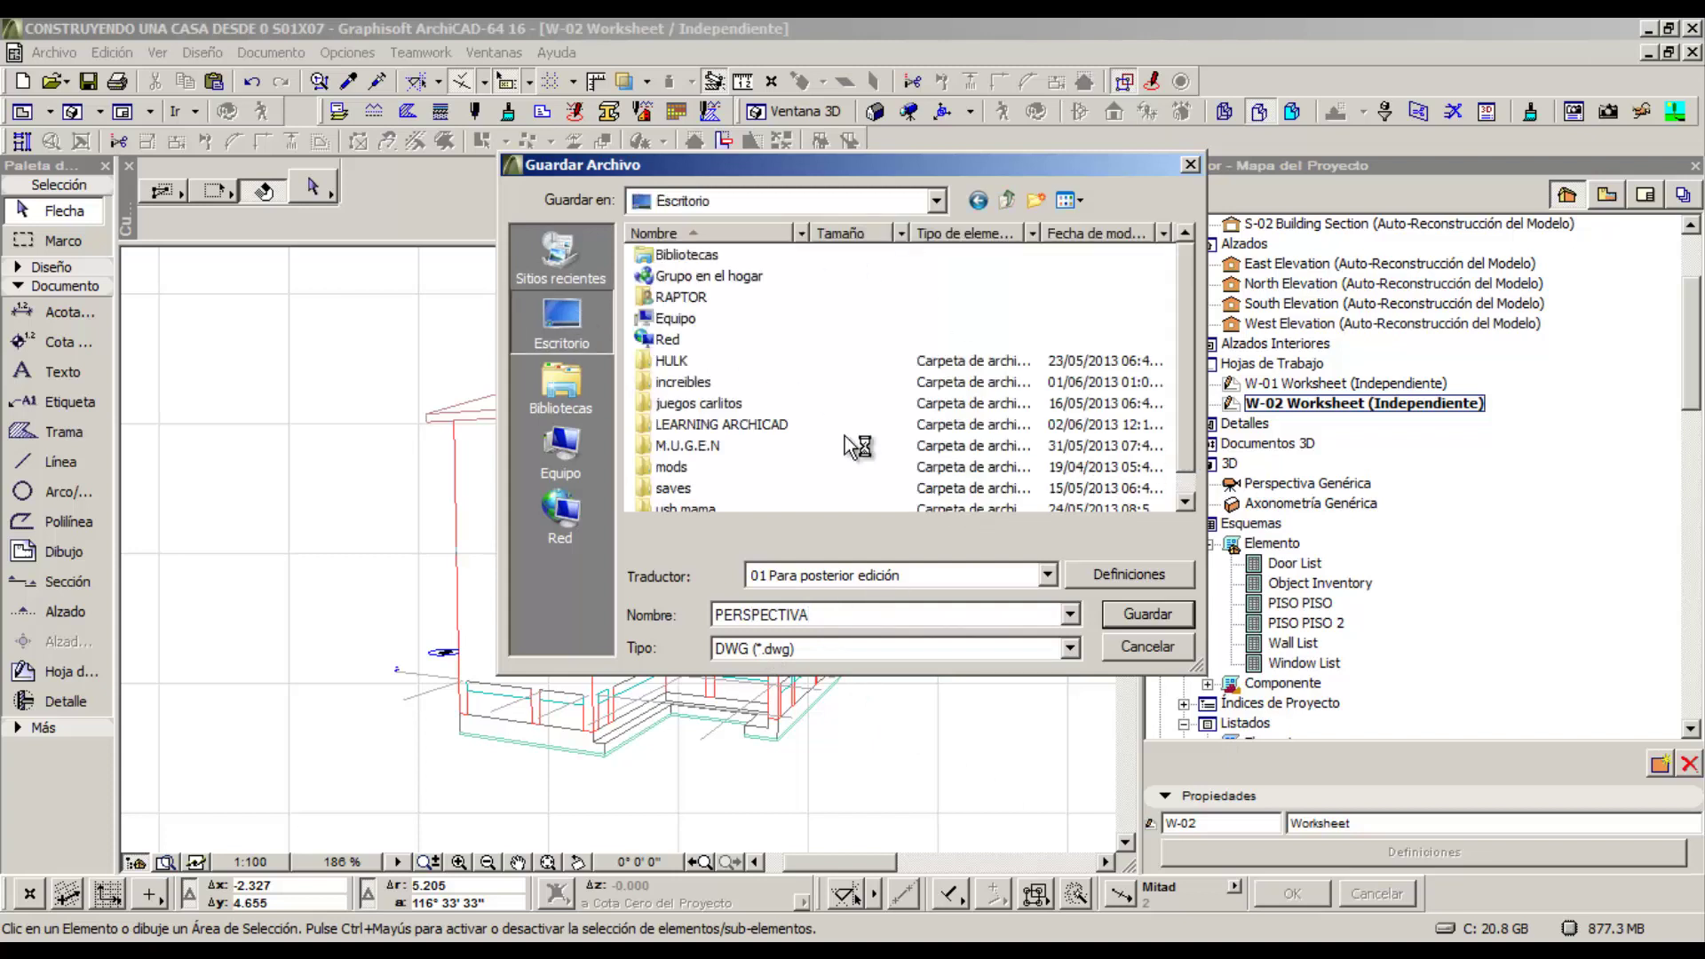
pyautogui.doubleClick(778, 426)
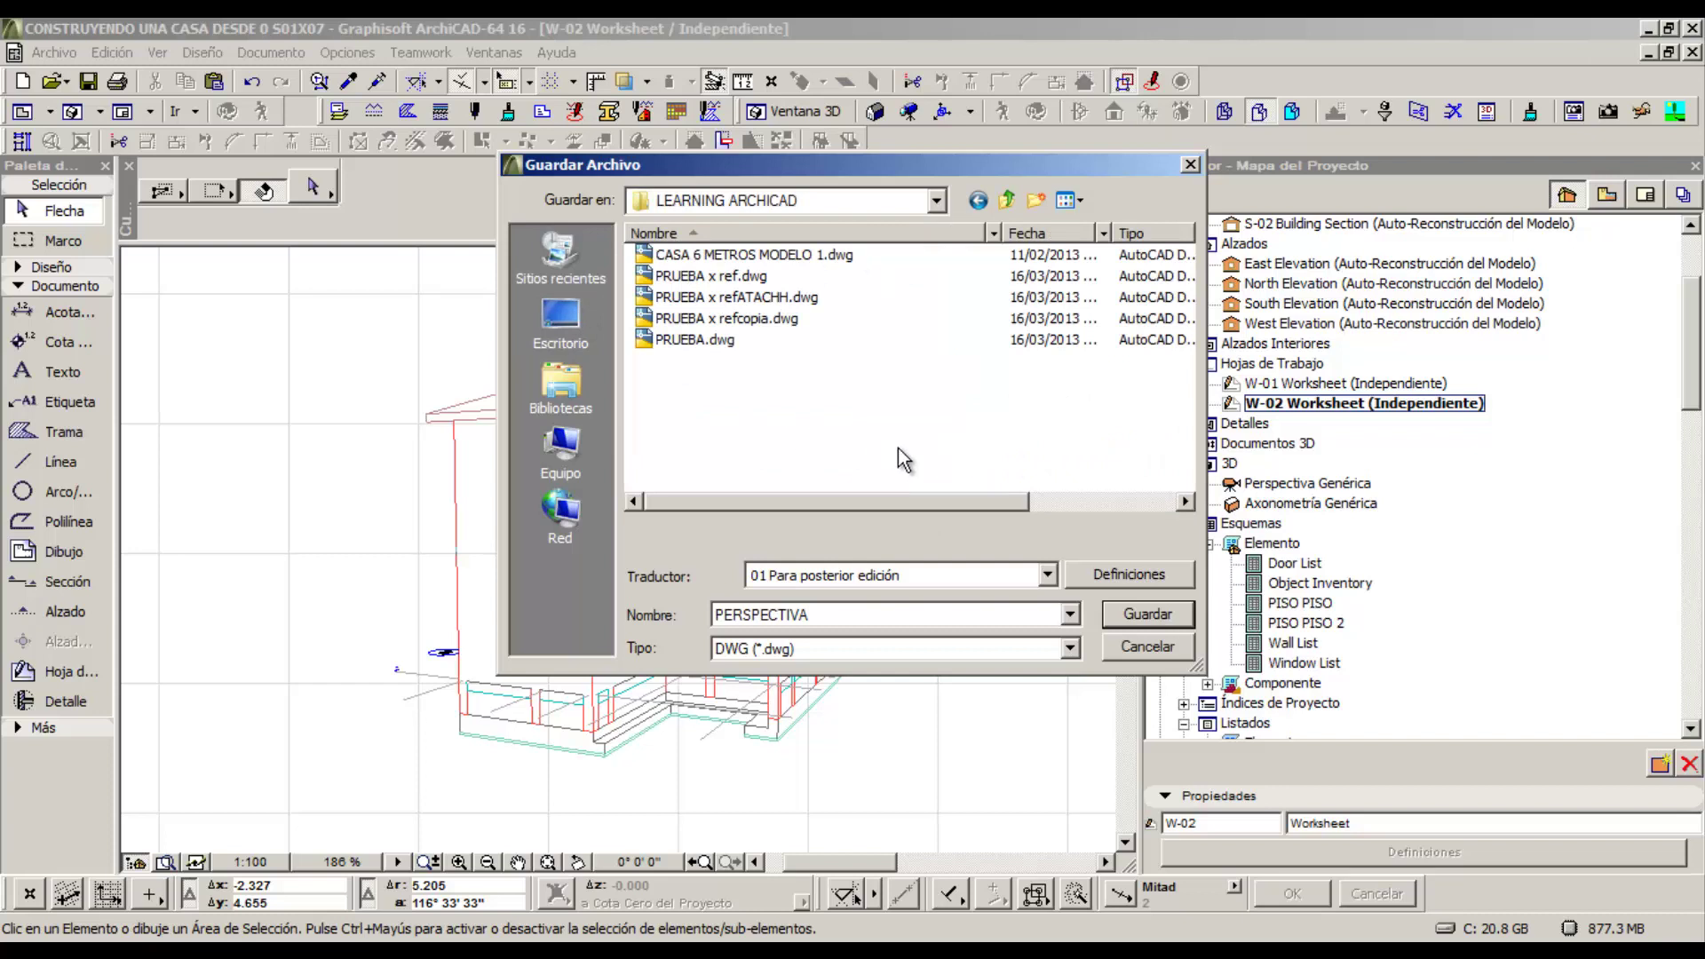
pyautogui.click(1148, 619)
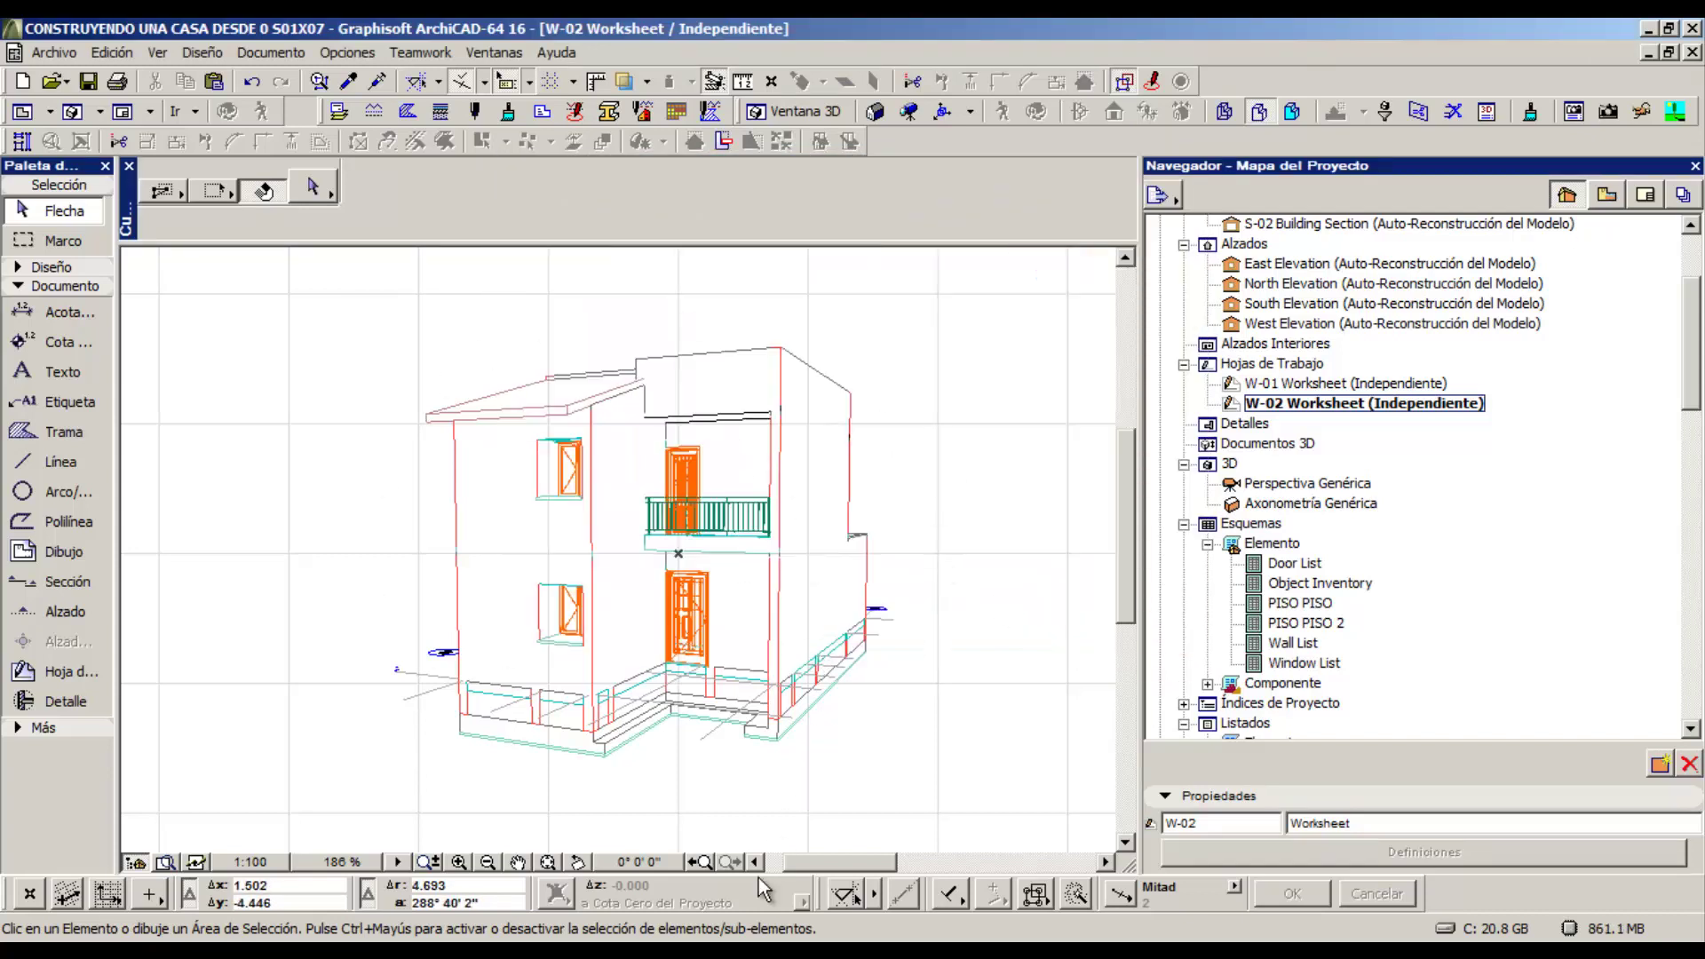
pyautogui.click(699, 952)
# - Switch to AutoCAD and open PERSPECTIVA.dwg from Desktop > LEARNING ARCHICAD
pyautogui.click(568, 916)
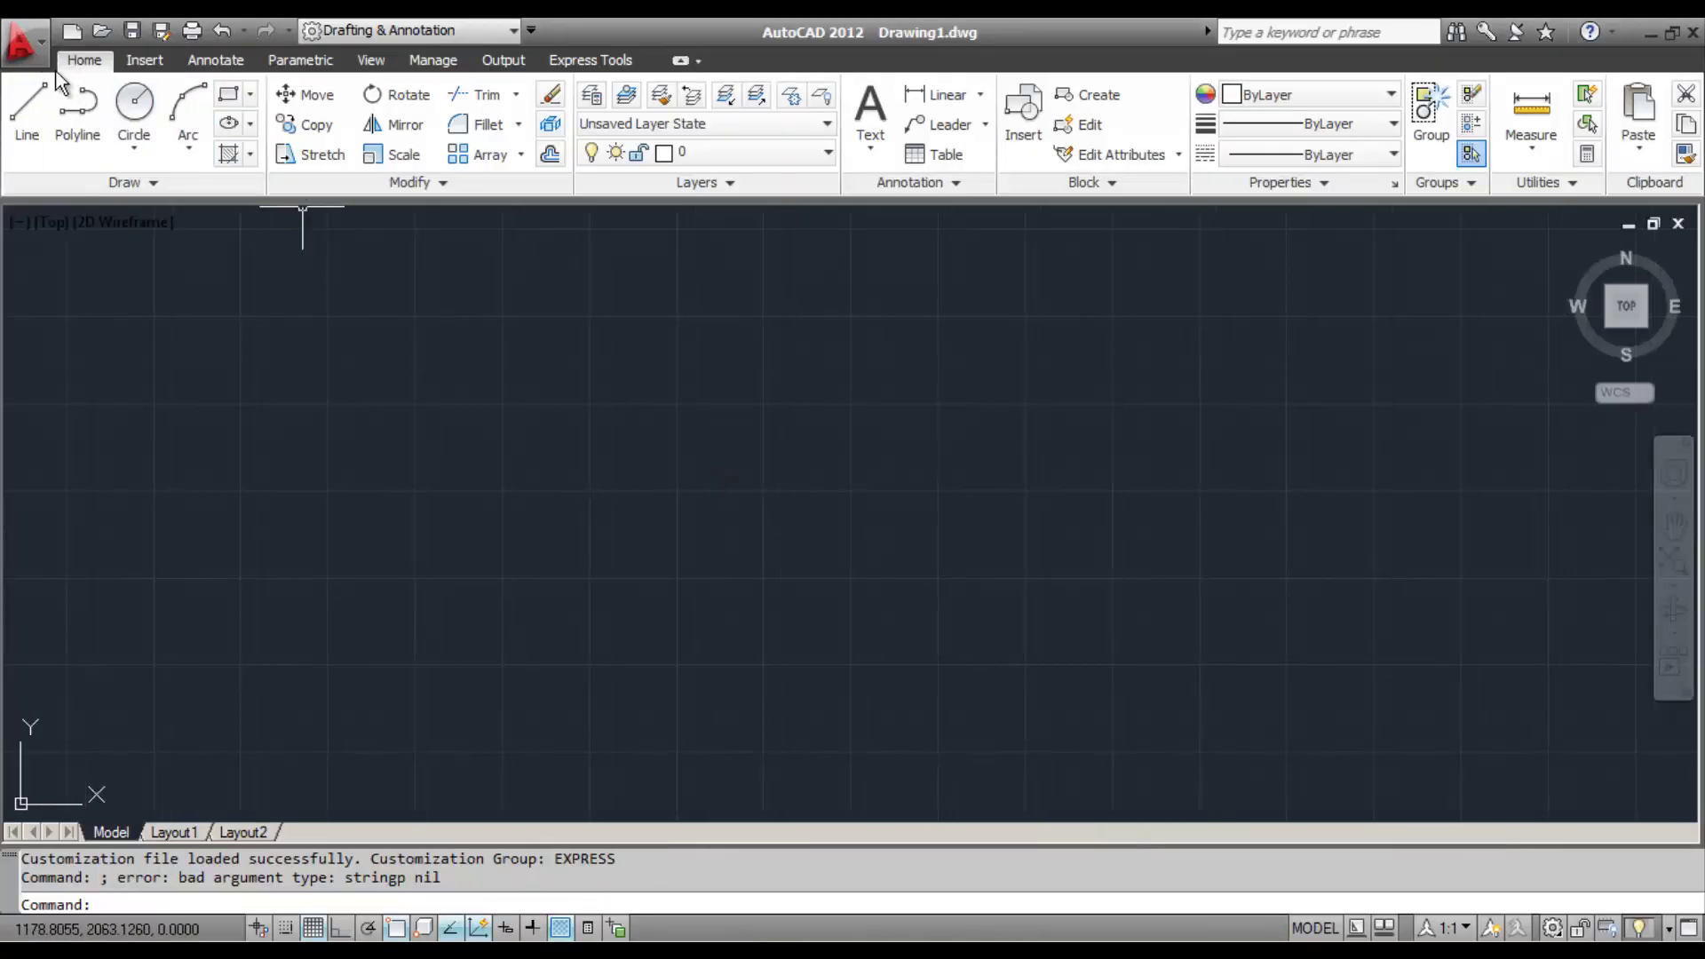
pyautogui.click(22, 40)
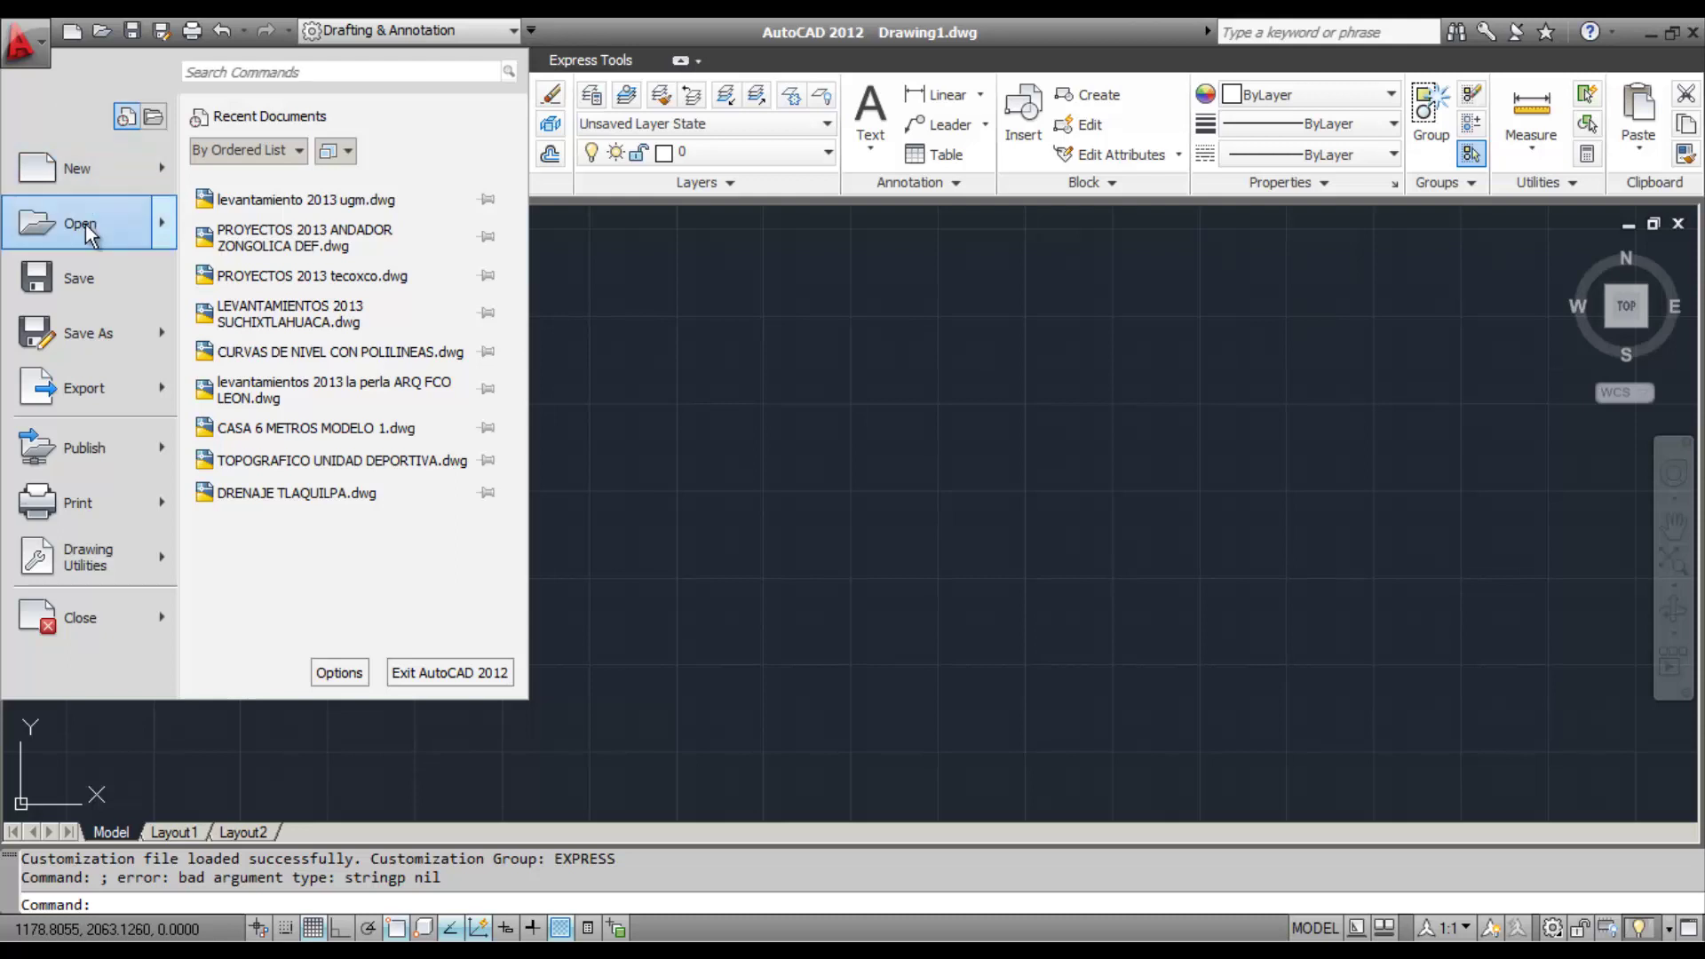
pyautogui.moveTo(80, 222)
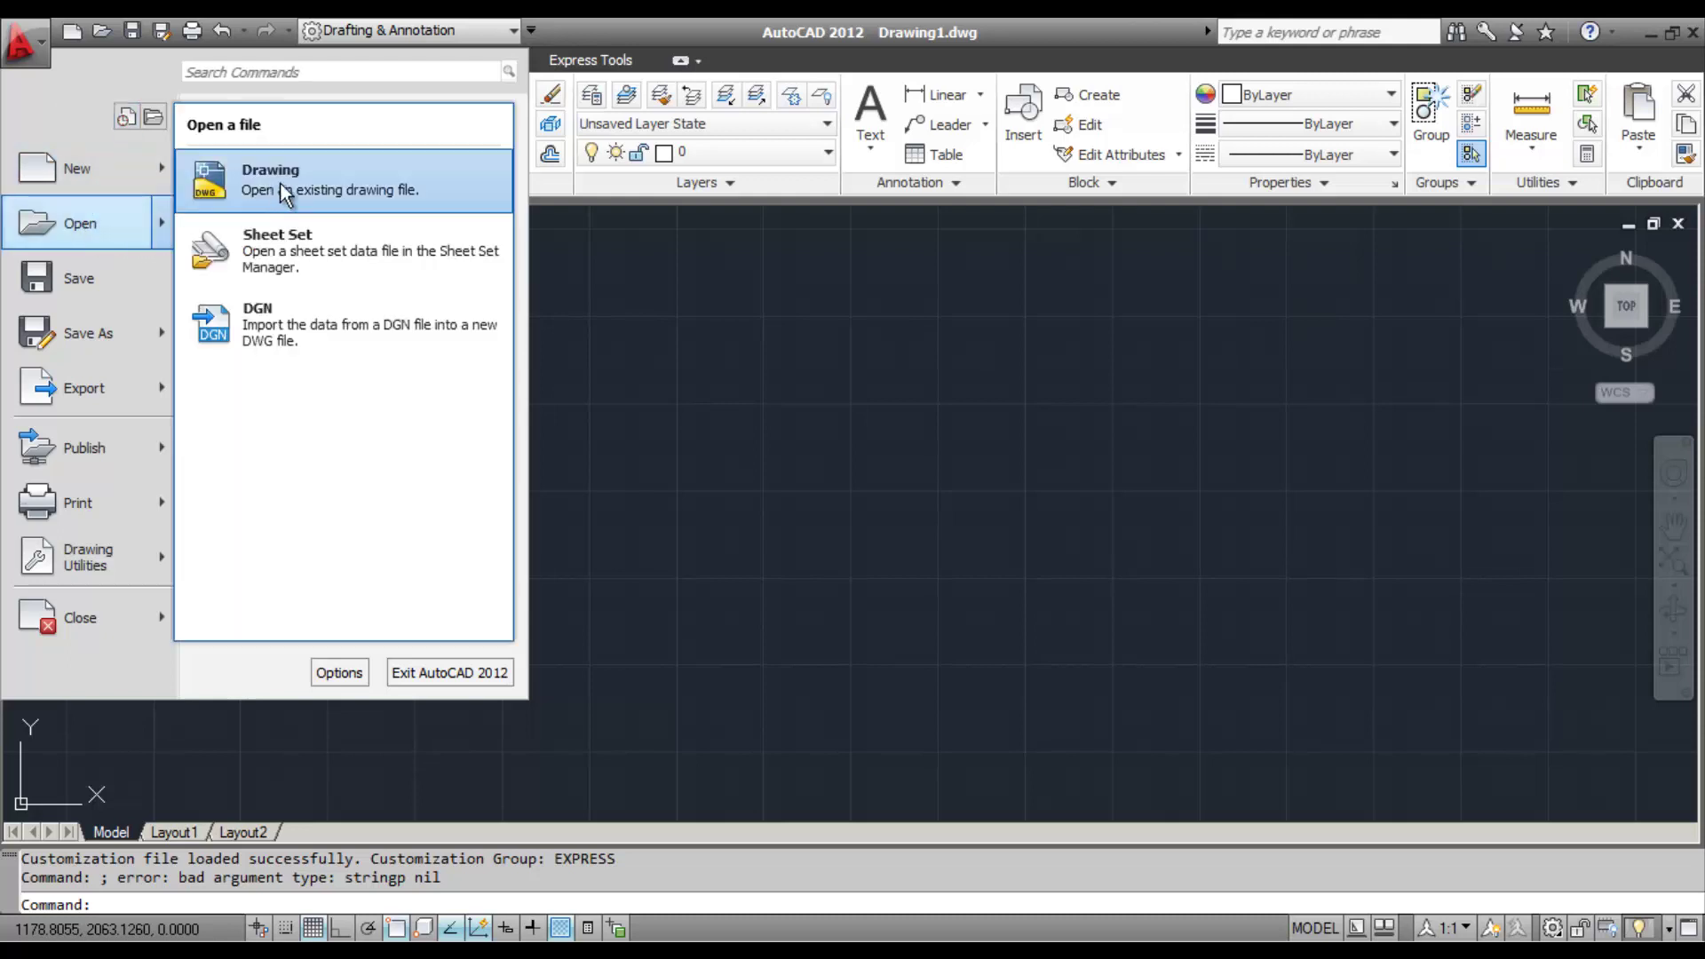
pyautogui.click(281, 184)
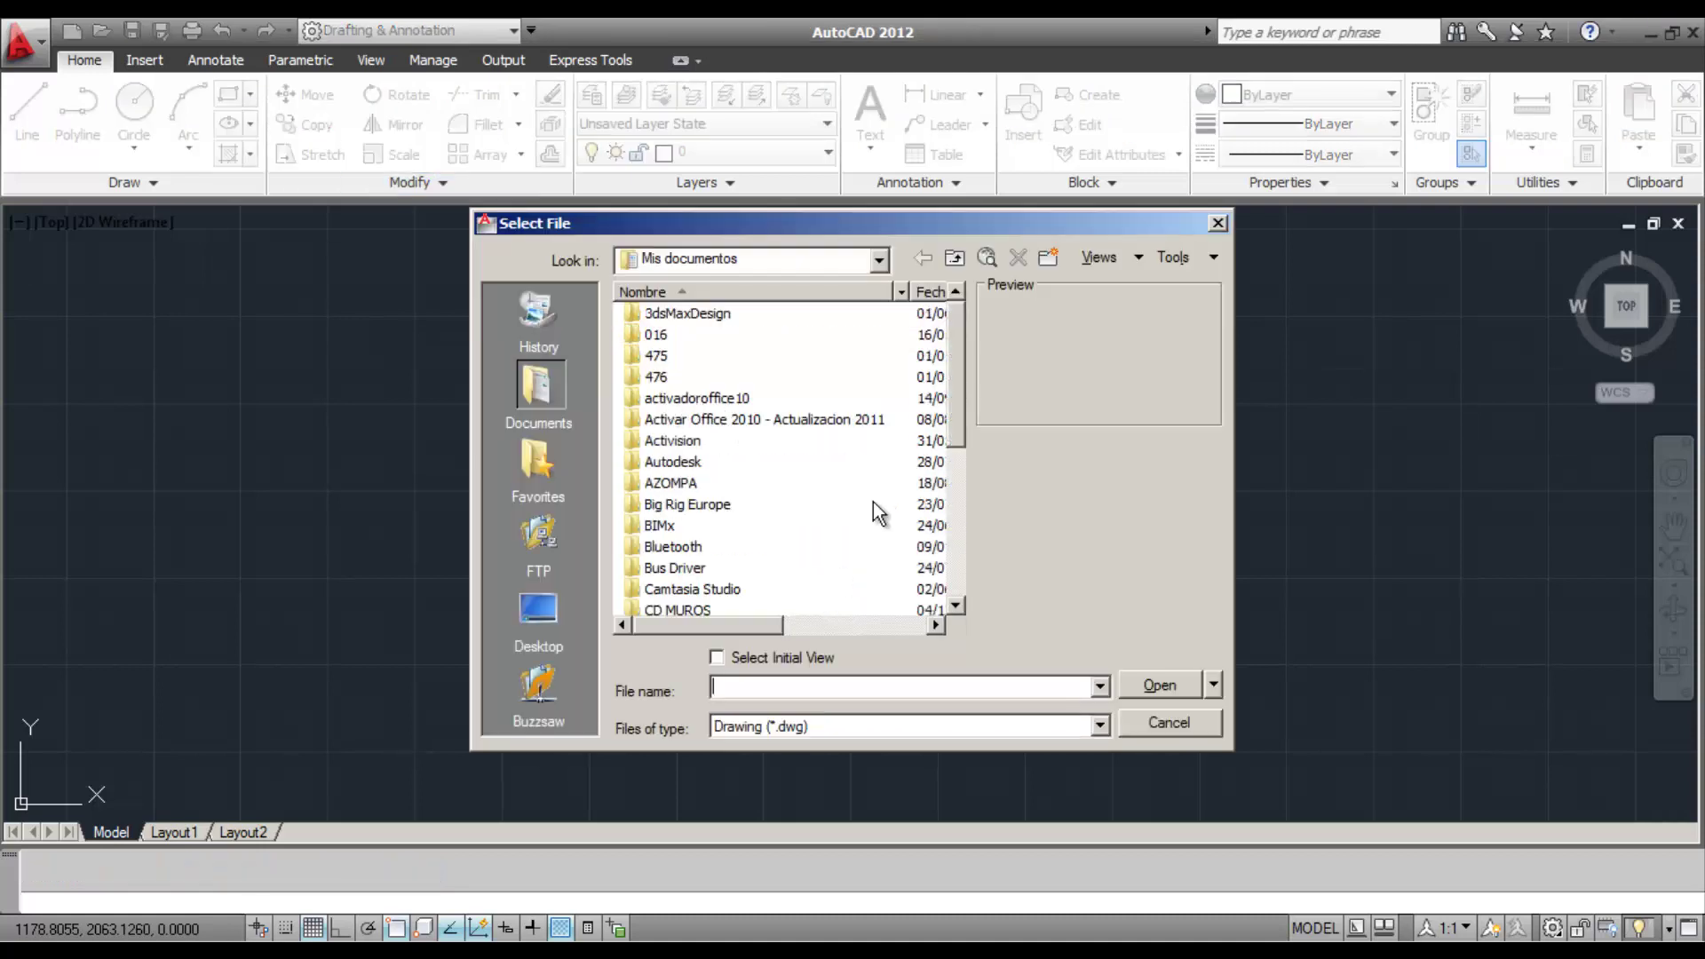
pyautogui.click(540, 613)
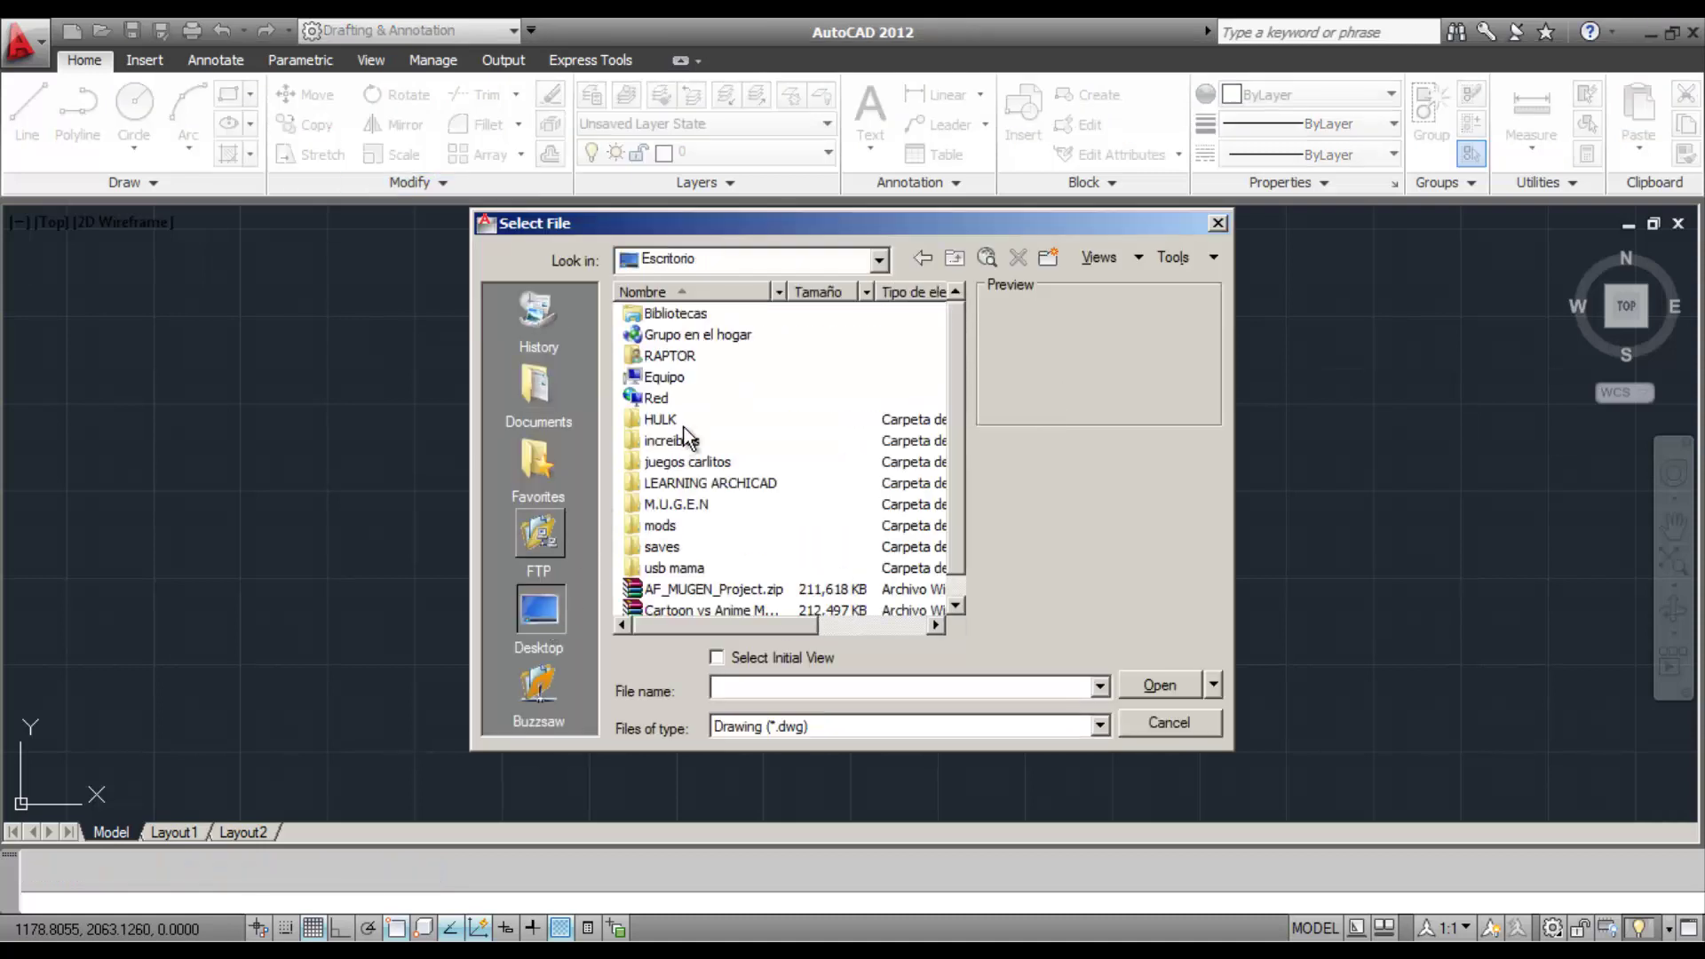
pyautogui.doubleClick(715, 485)
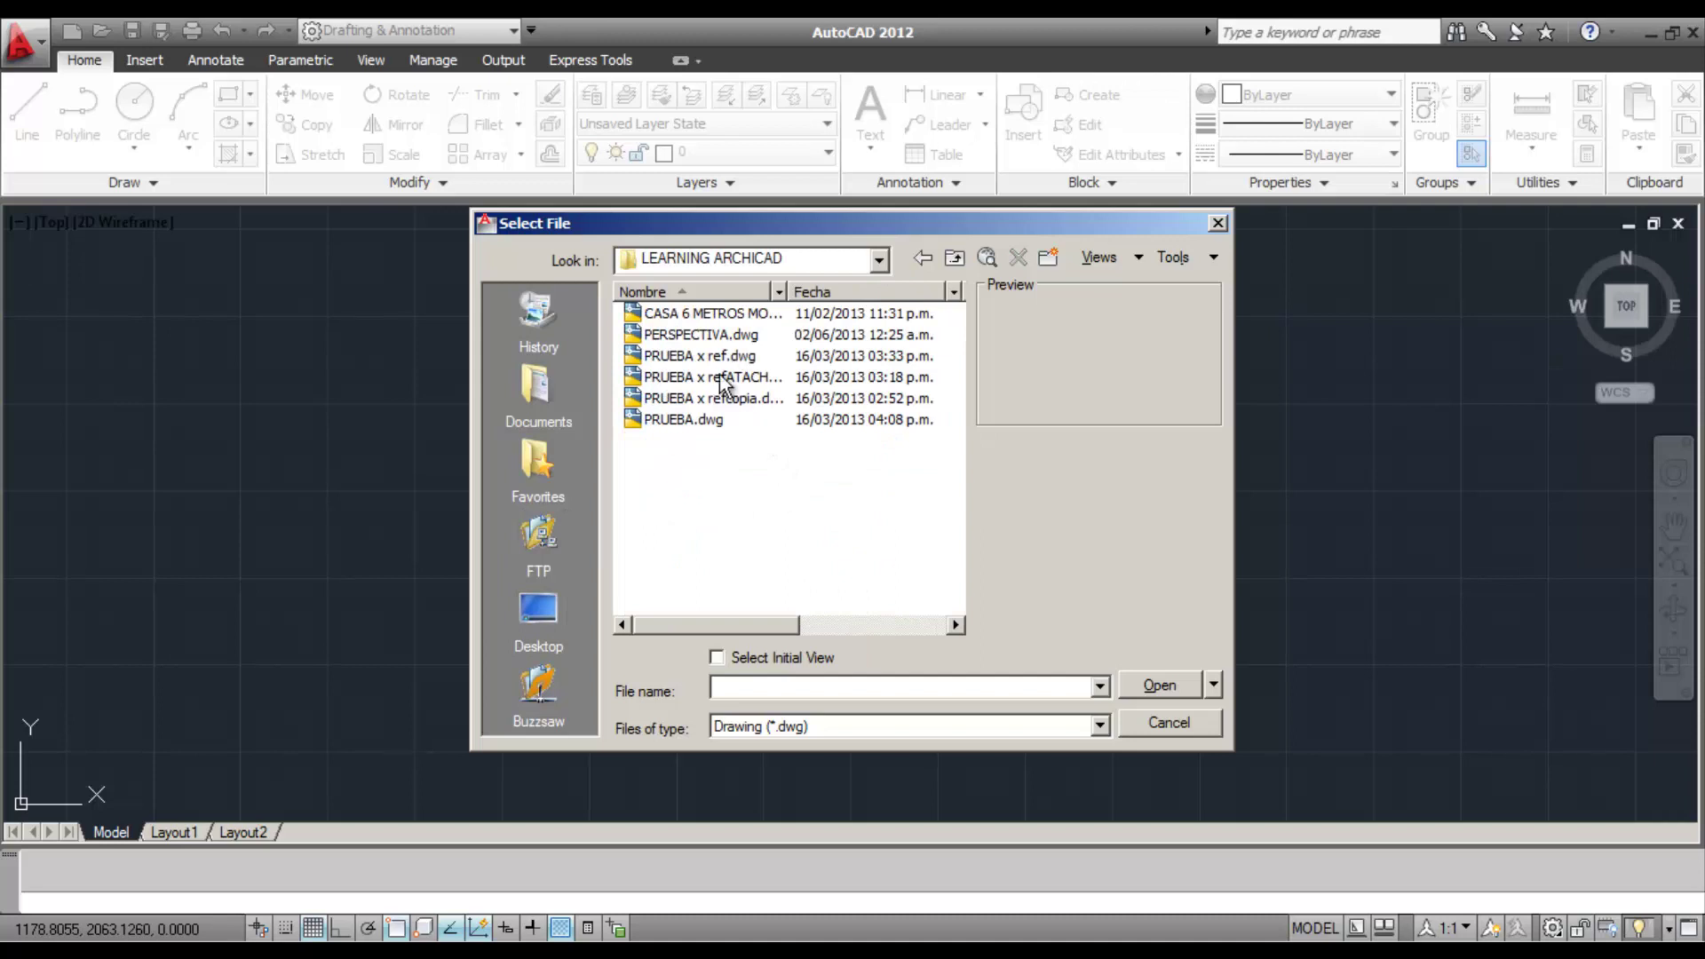
pyautogui.moveTo(792, 291); pyautogui.dragTo(872, 291)
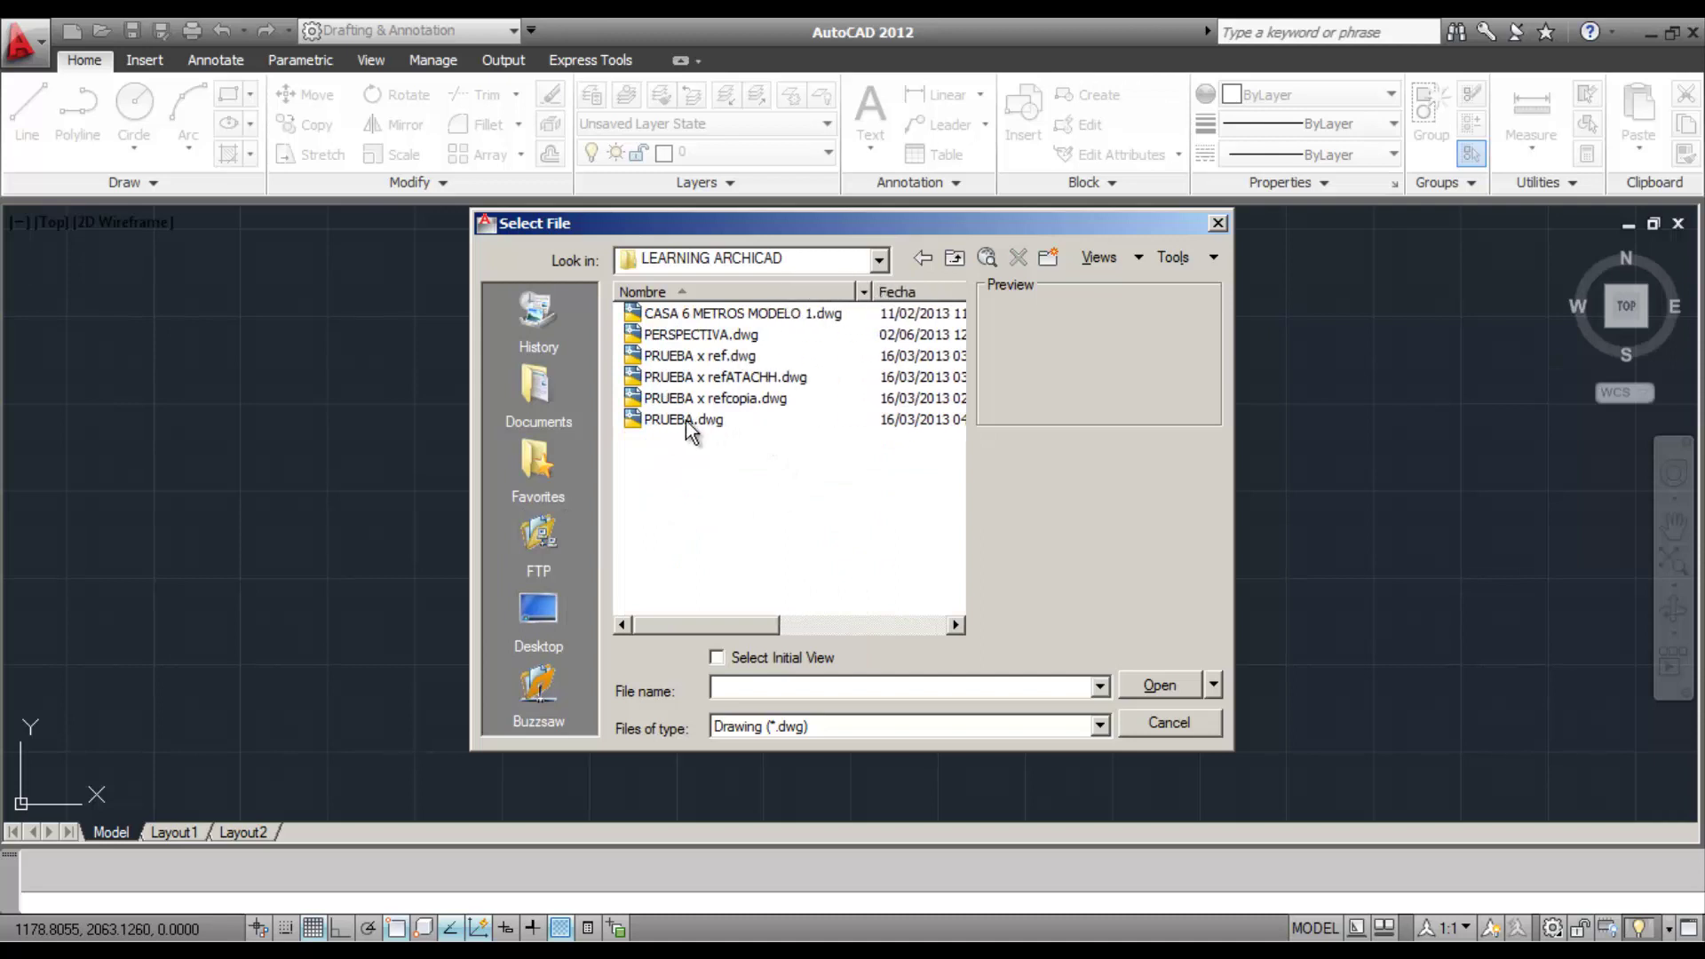
pyautogui.click(735, 337)
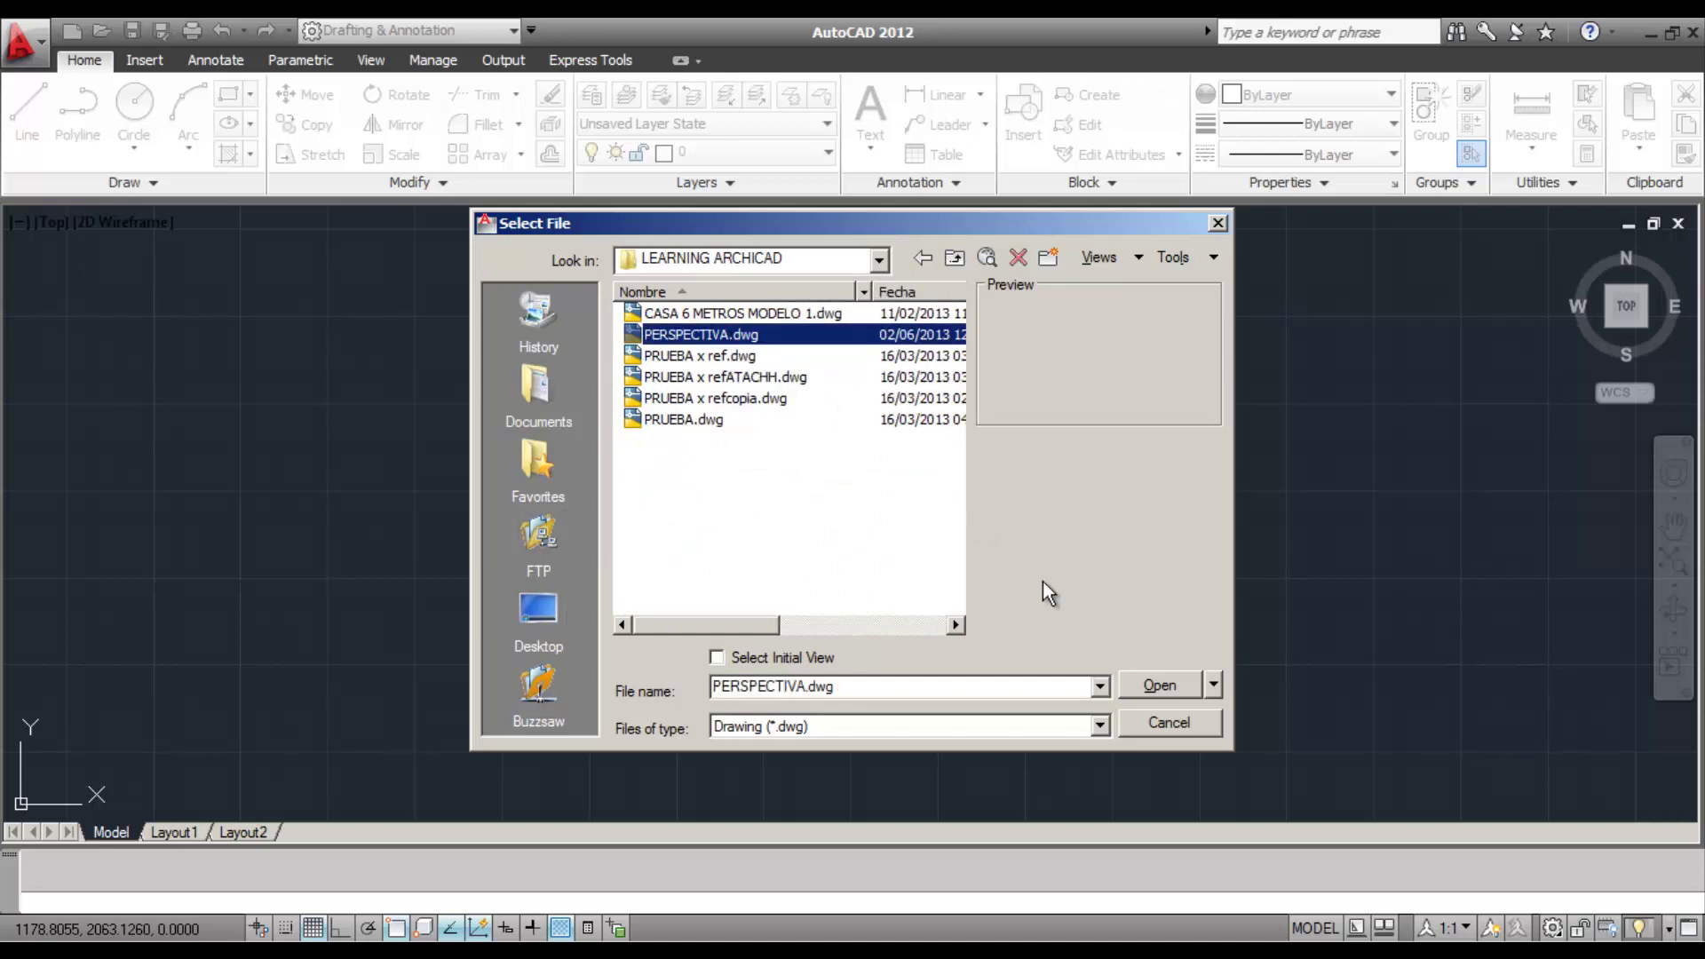
pyautogui.click(1147, 686)
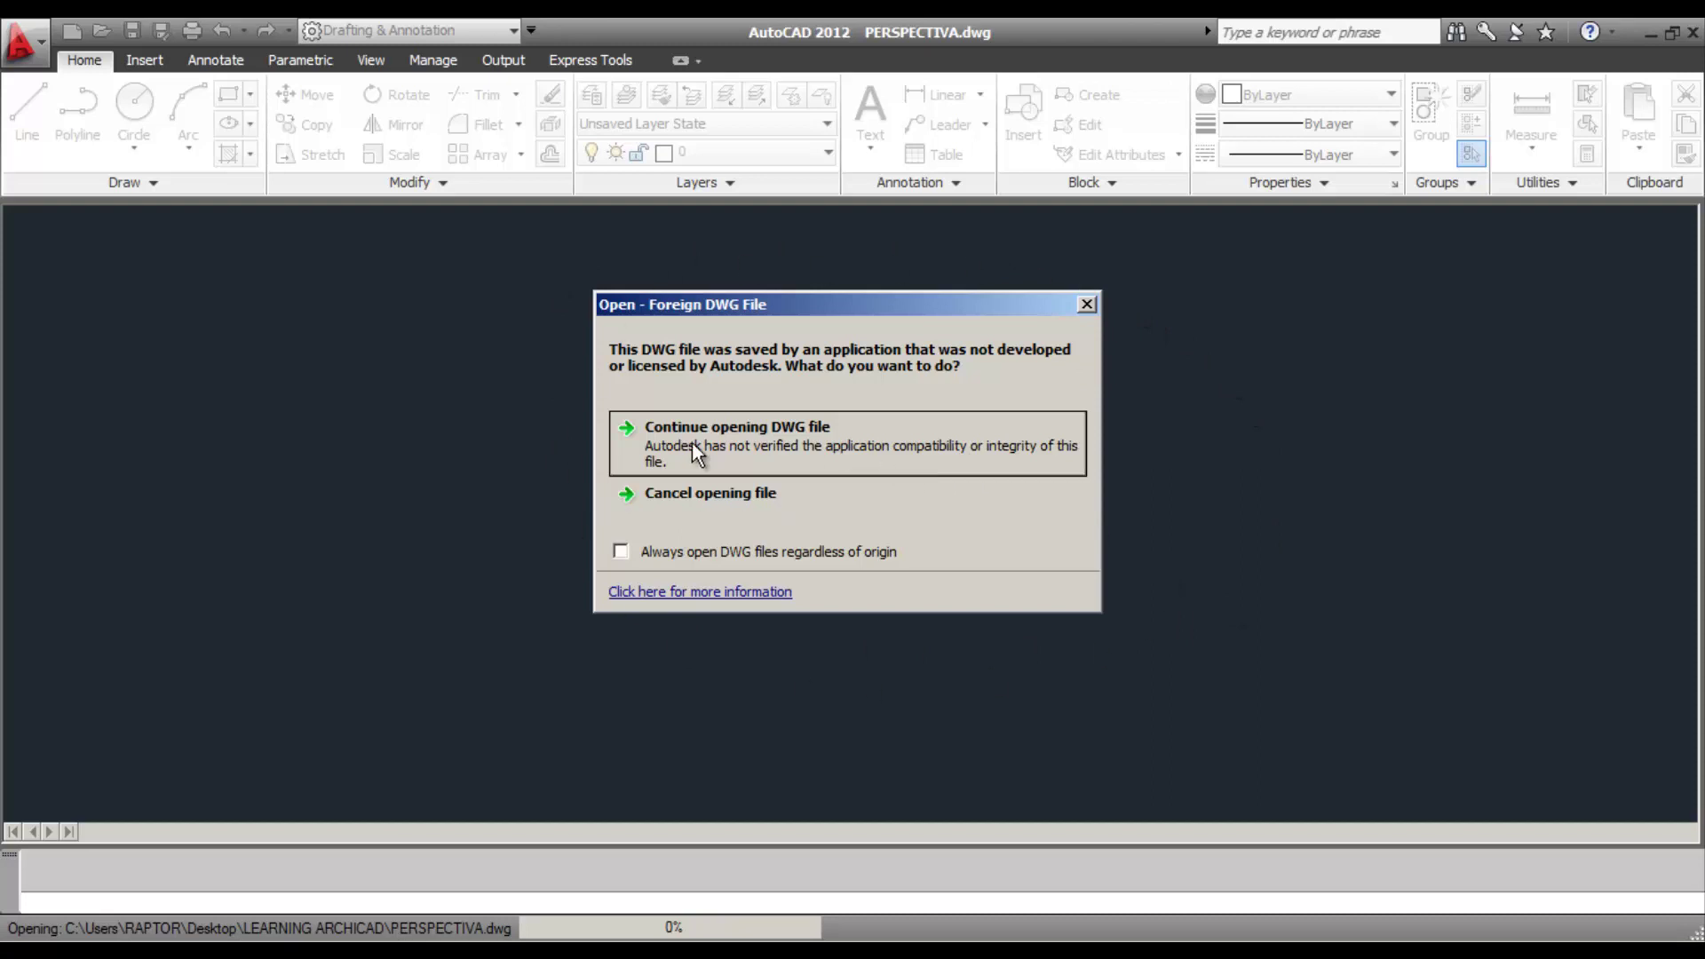
pyautogui.click(792, 444)
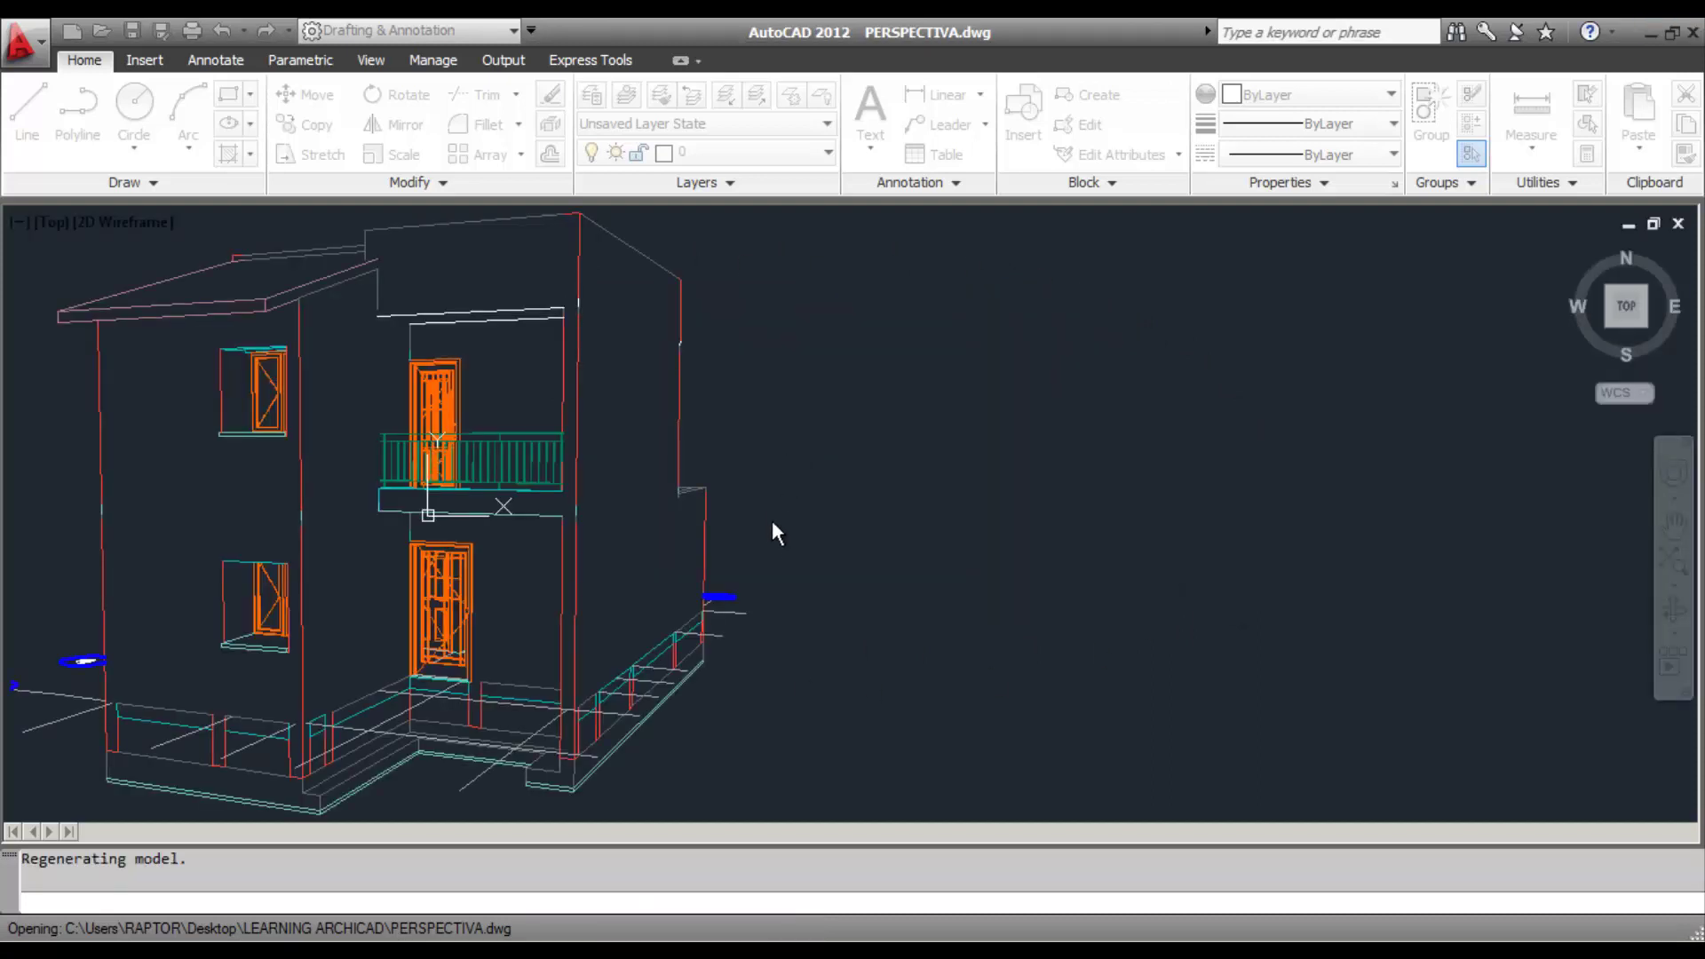
pyautogui.click(957, 536)
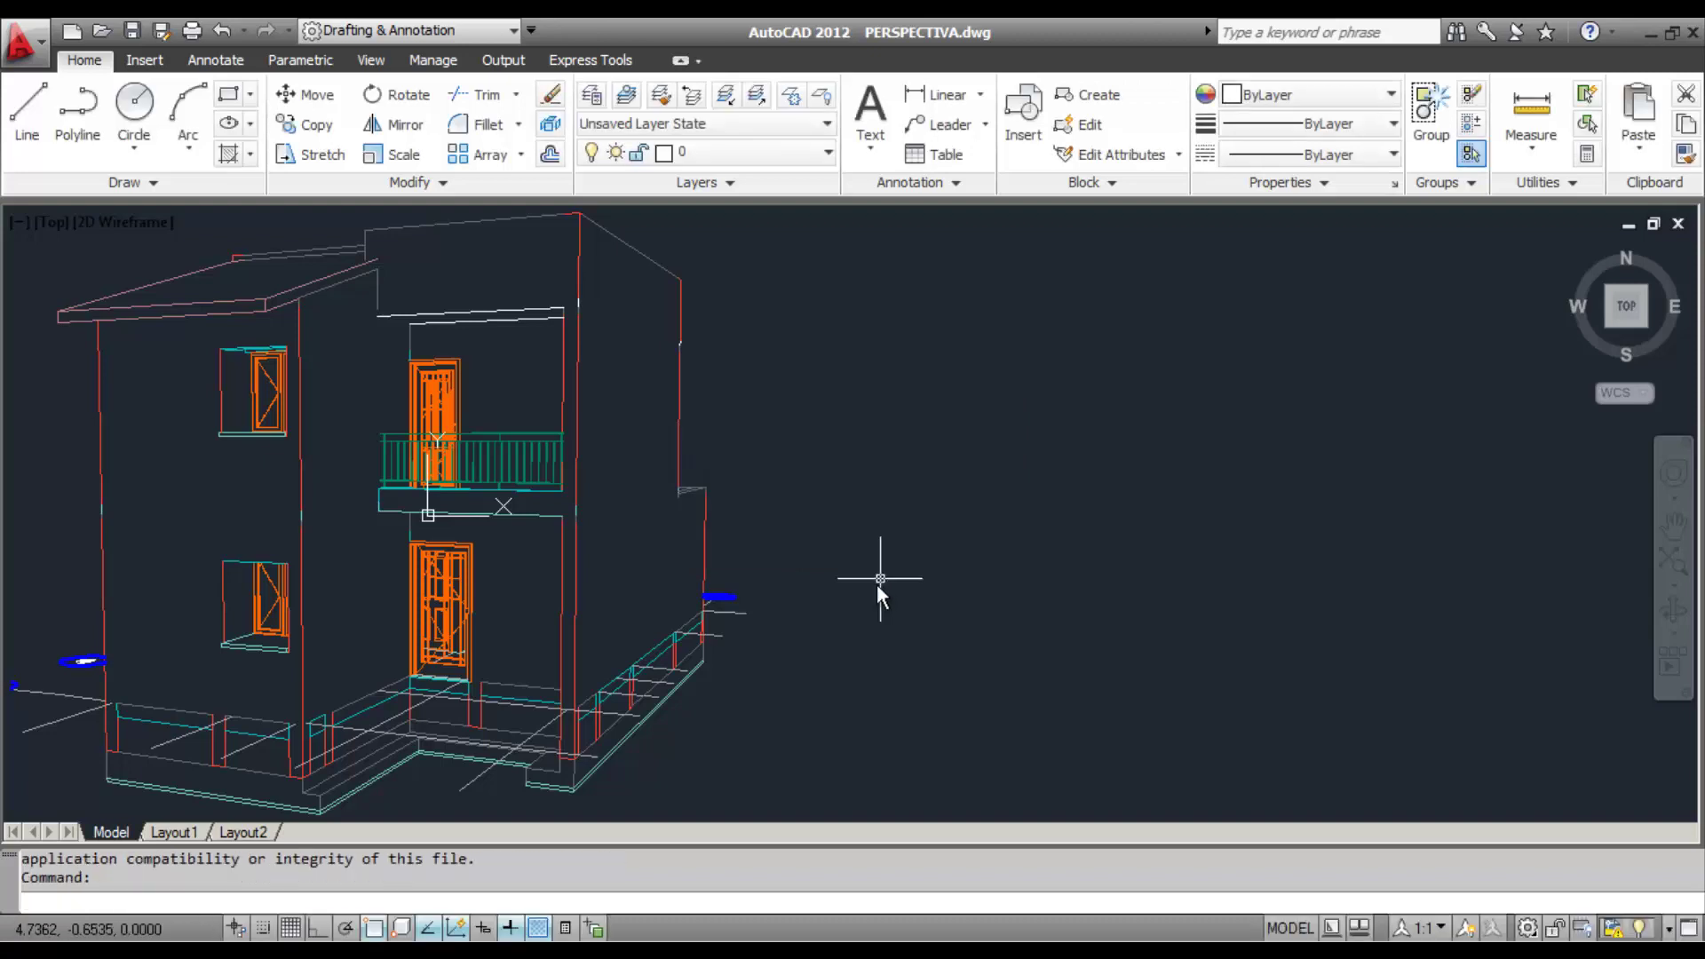
pyautogui.moveTo(806, 622)
pyautogui.mouseDown(button='middle')
pyautogui.moveTo(950, 601)
pyautogui.moveTo(888, 639)
pyautogui.mouseUp(button='middle')
pyautogui.scroll(-4, 950, 601)
pyautogui.scroll(2, 857, 609)
pyautogui.scroll(1, 808, 659)
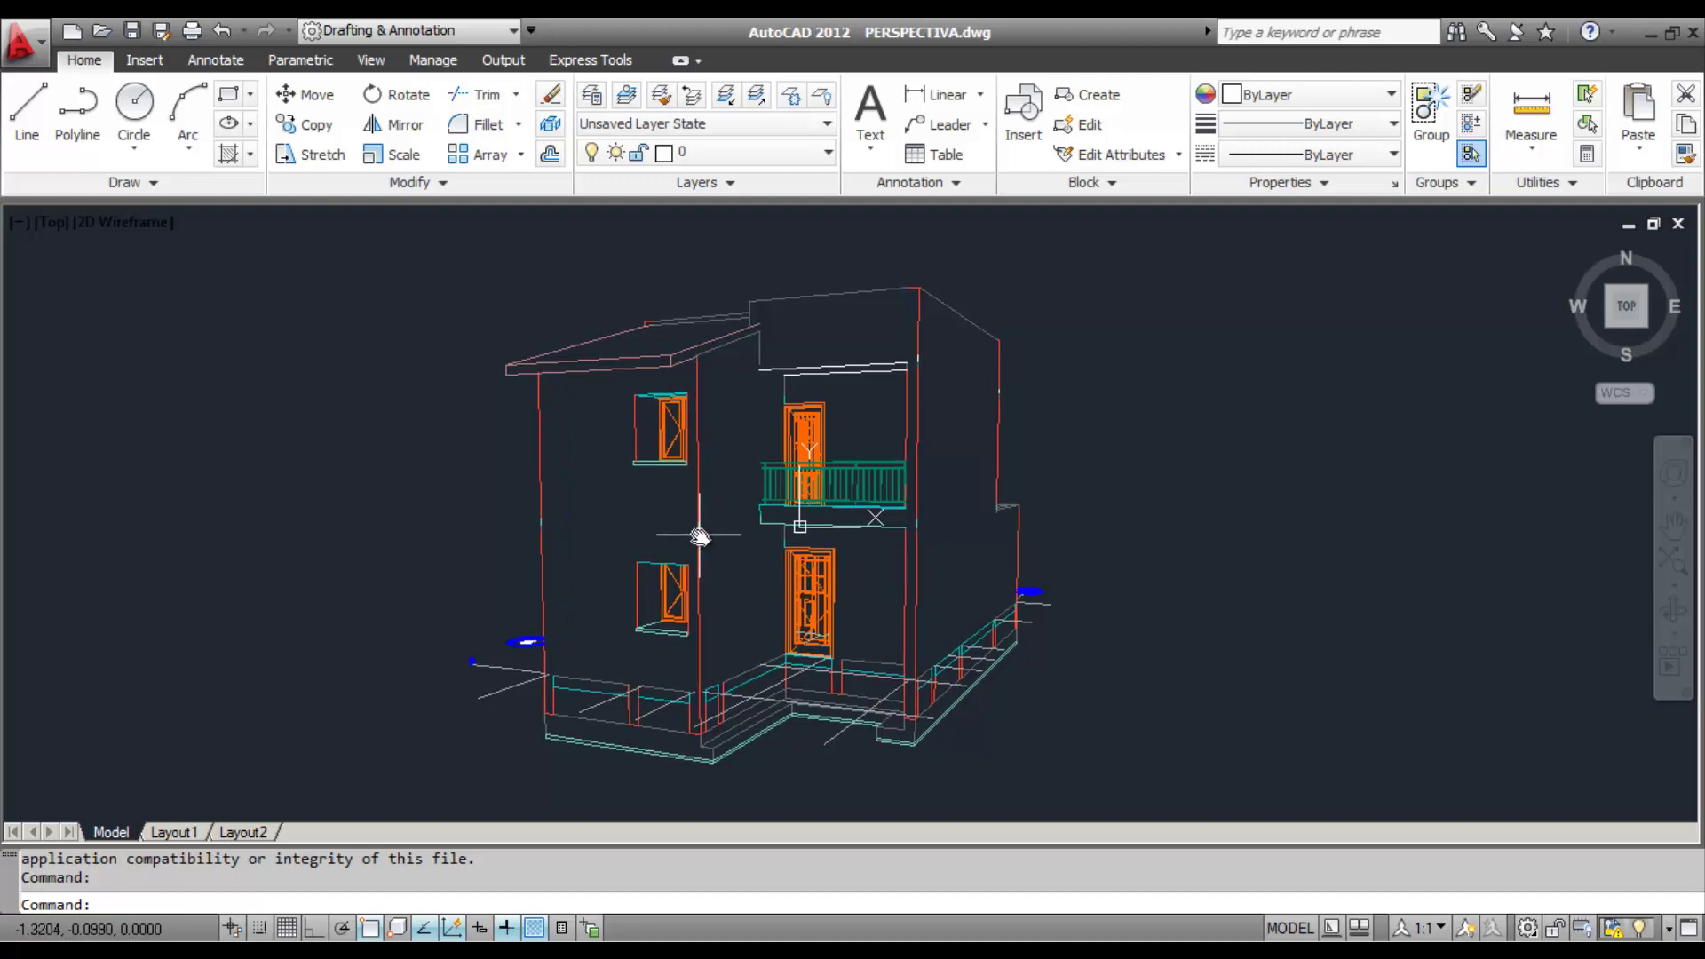
pyautogui.scroll(3, 697, 533)
pyautogui.scroll(-2, 689, 499)
pyautogui.moveTo(821, 506); pyautogui.dragTo(897, 505, button='middle')
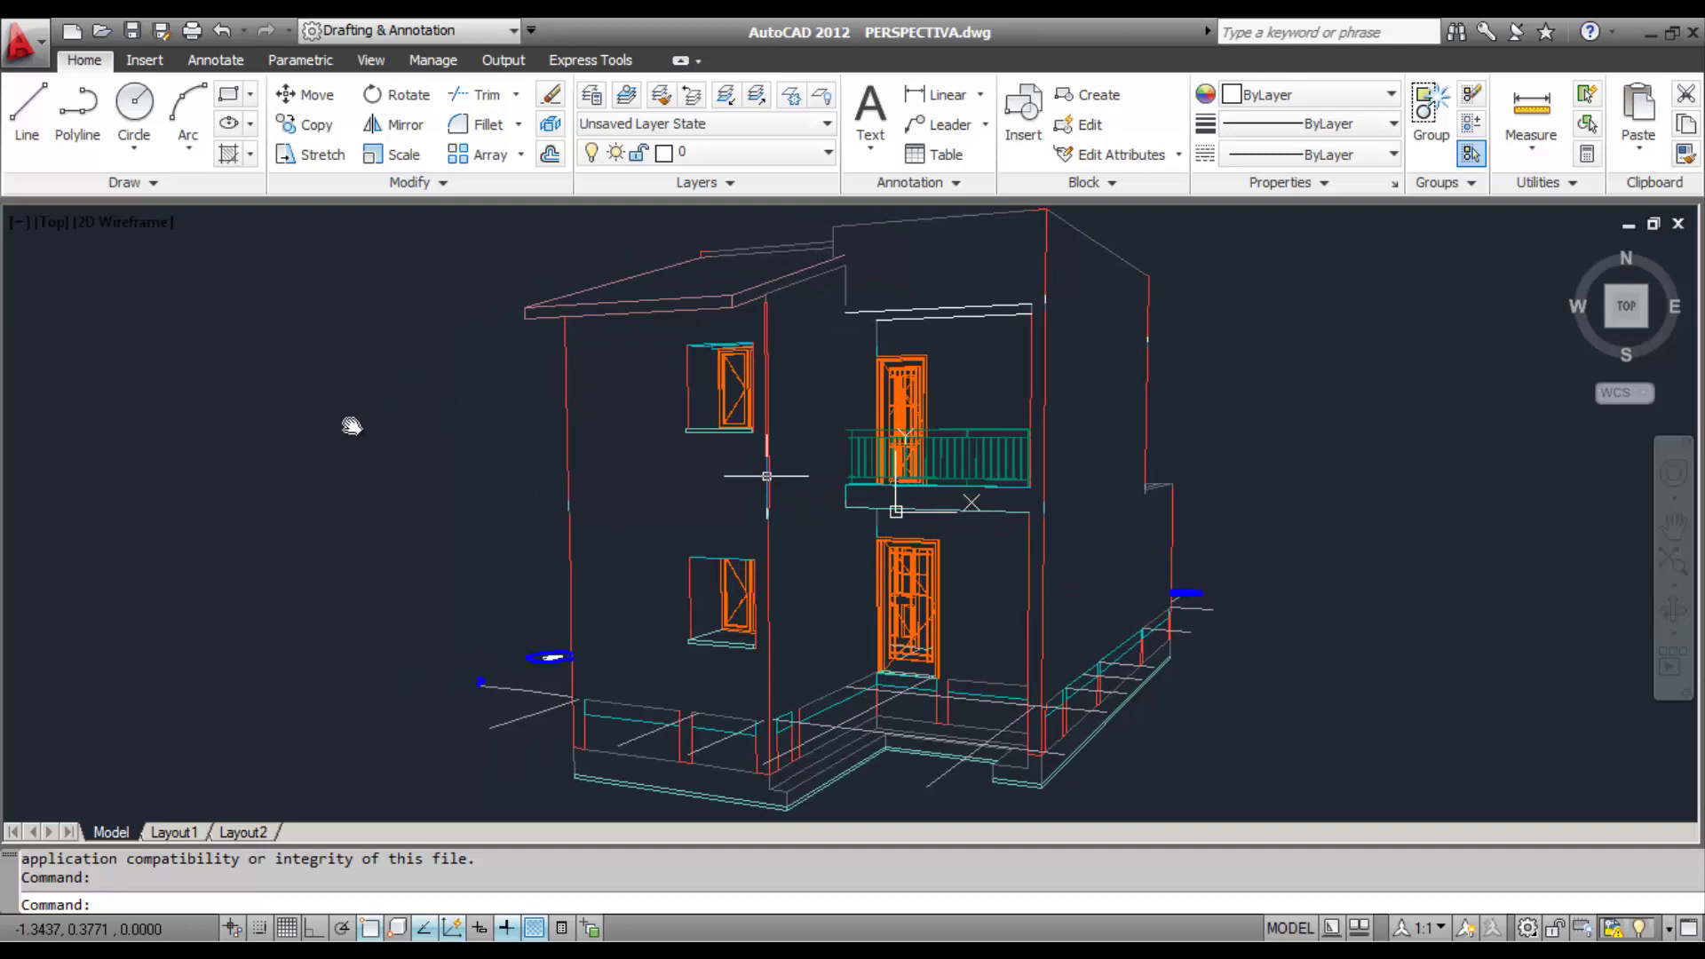
pyautogui.click(565, 423)
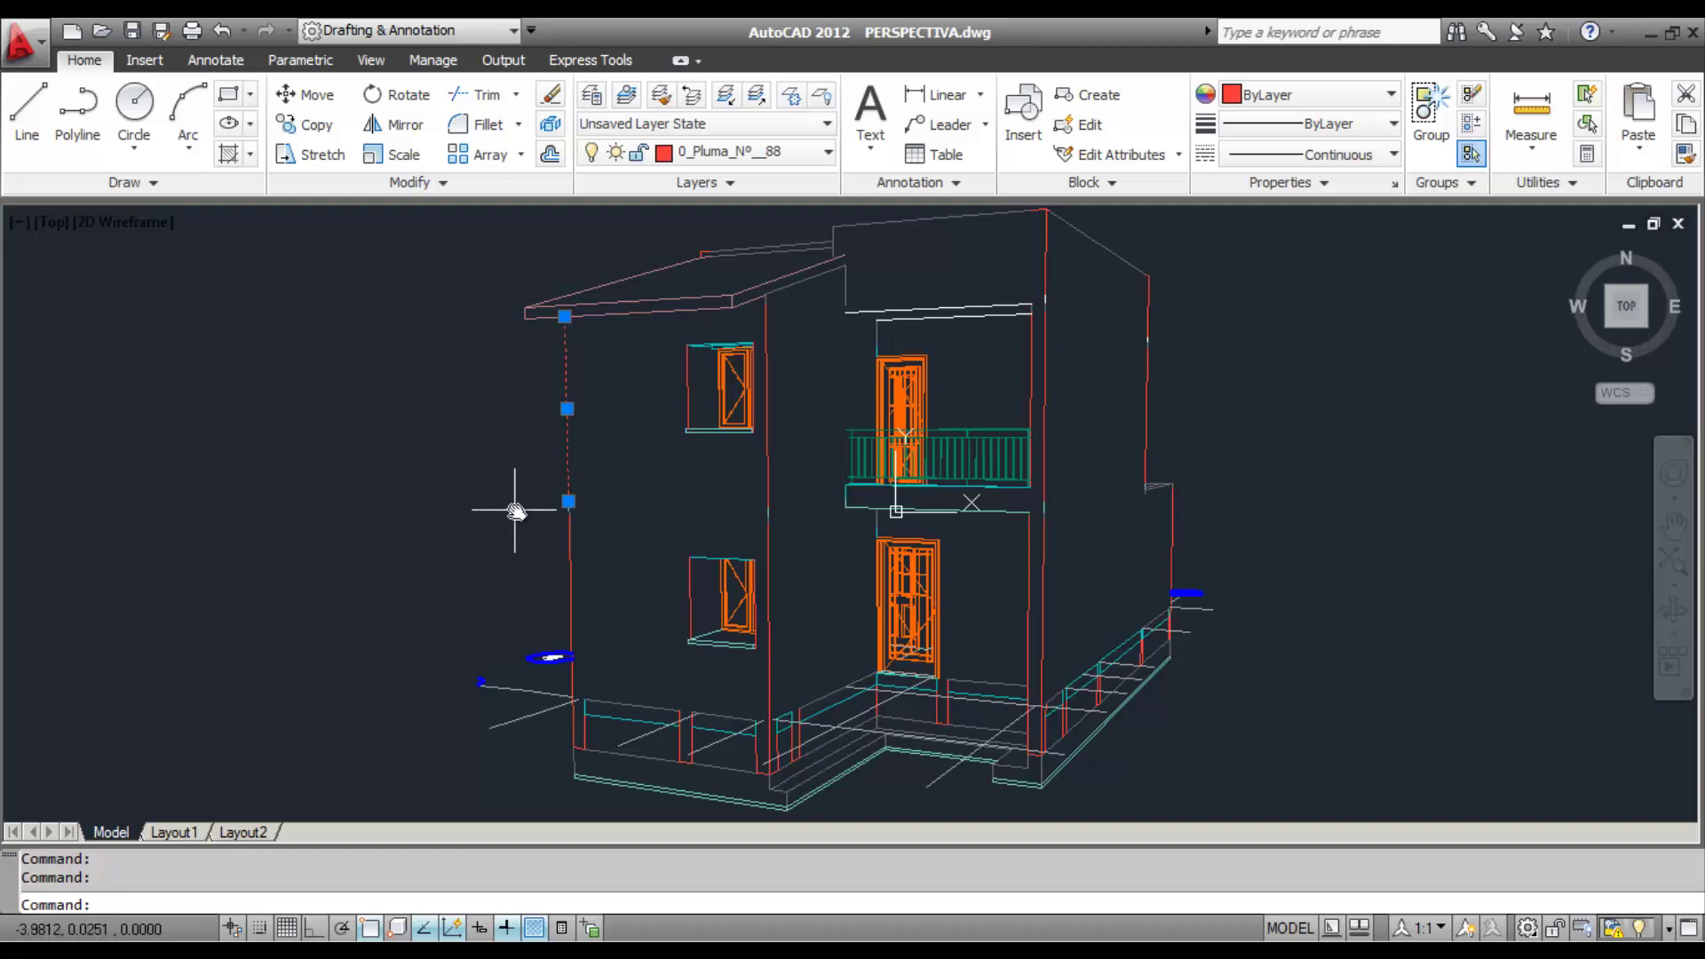
pyautogui.press('Escape')
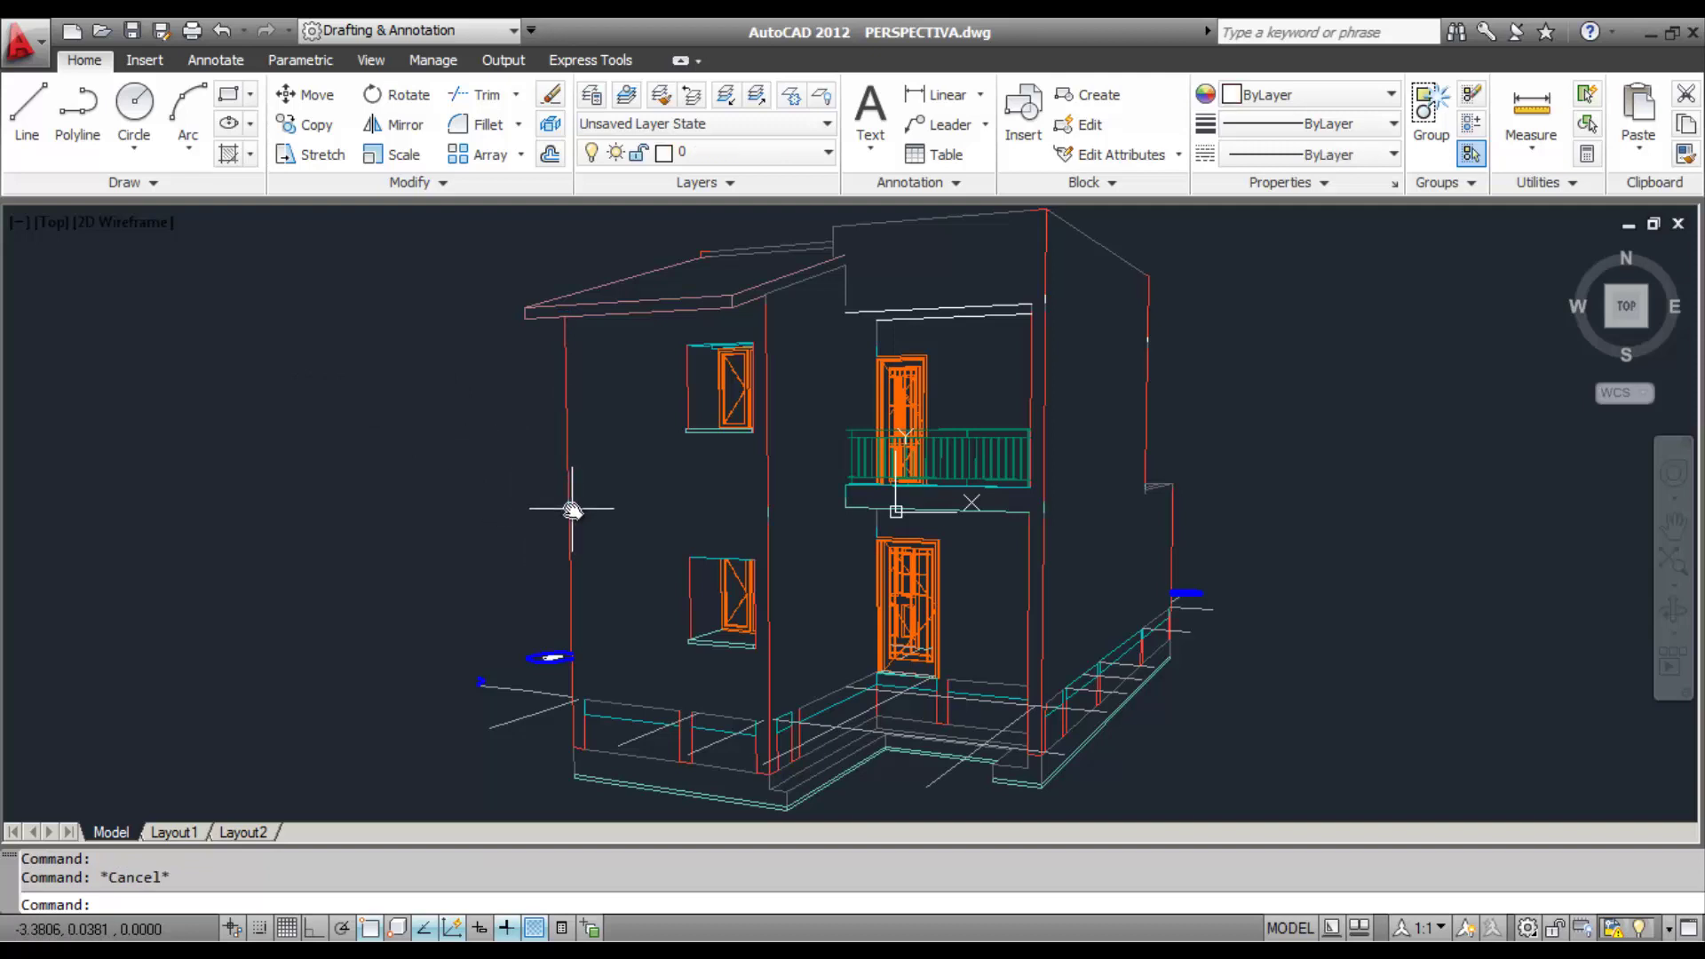
pyautogui.scroll(3, 572, 509)
pyautogui.click(557, 500)
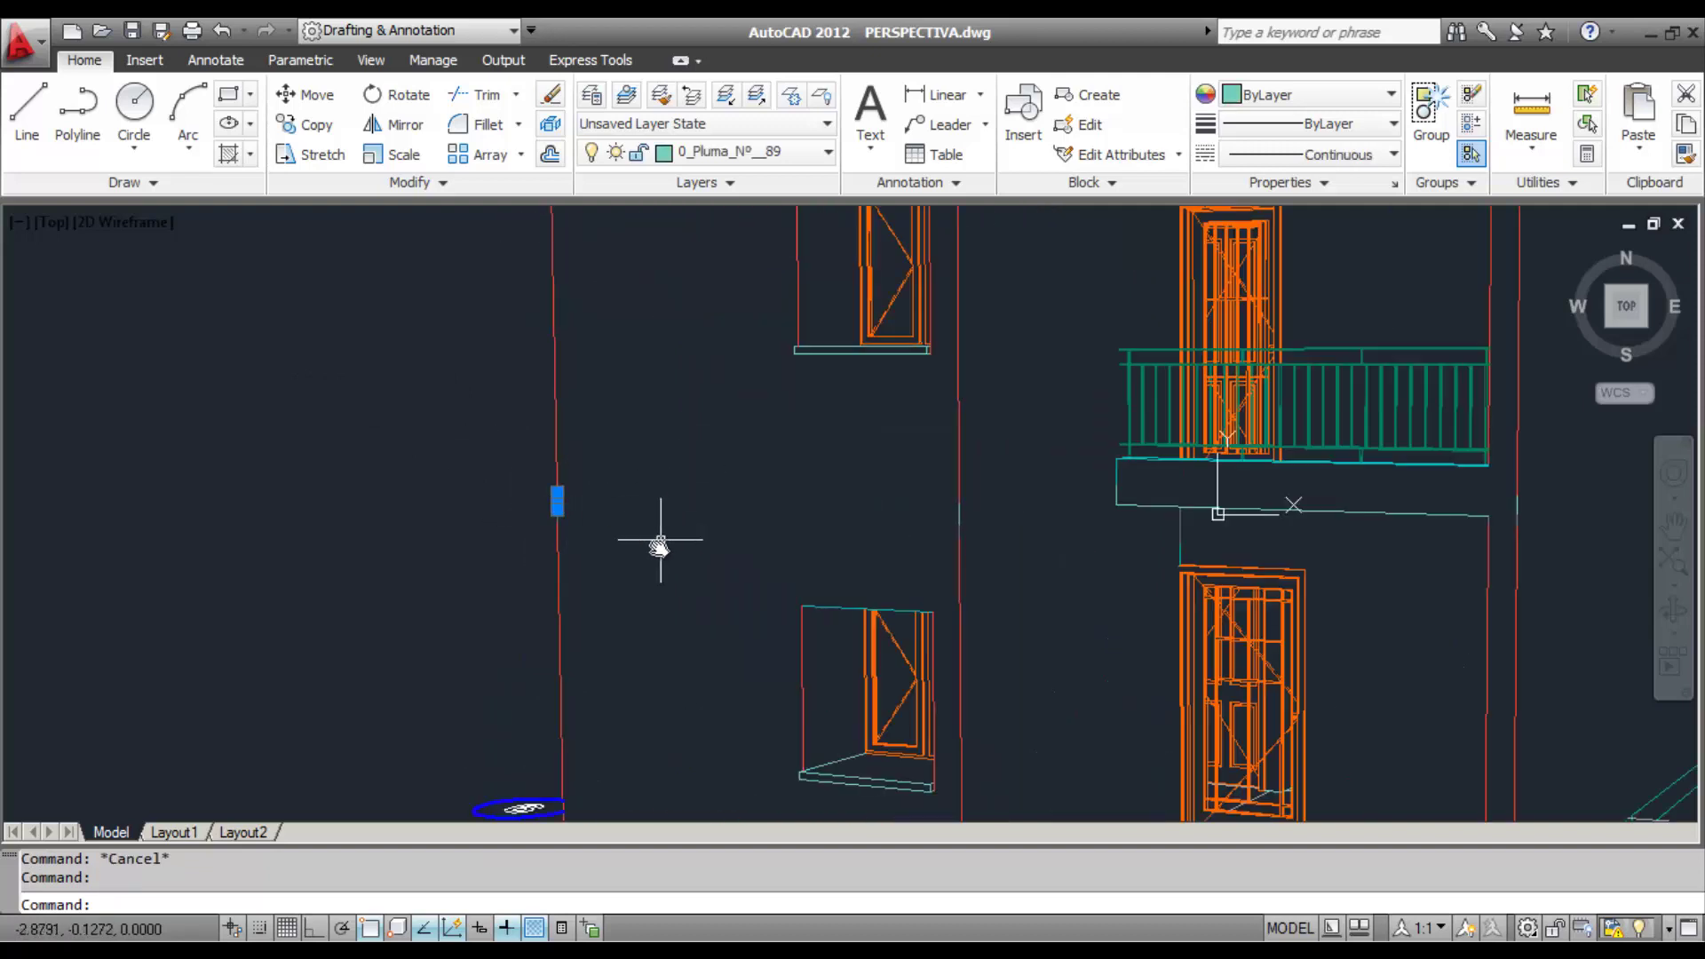
pyautogui.moveTo(659, 546); pyautogui.dragTo(597, 445, button='middle')
pyautogui.click(566, 463)
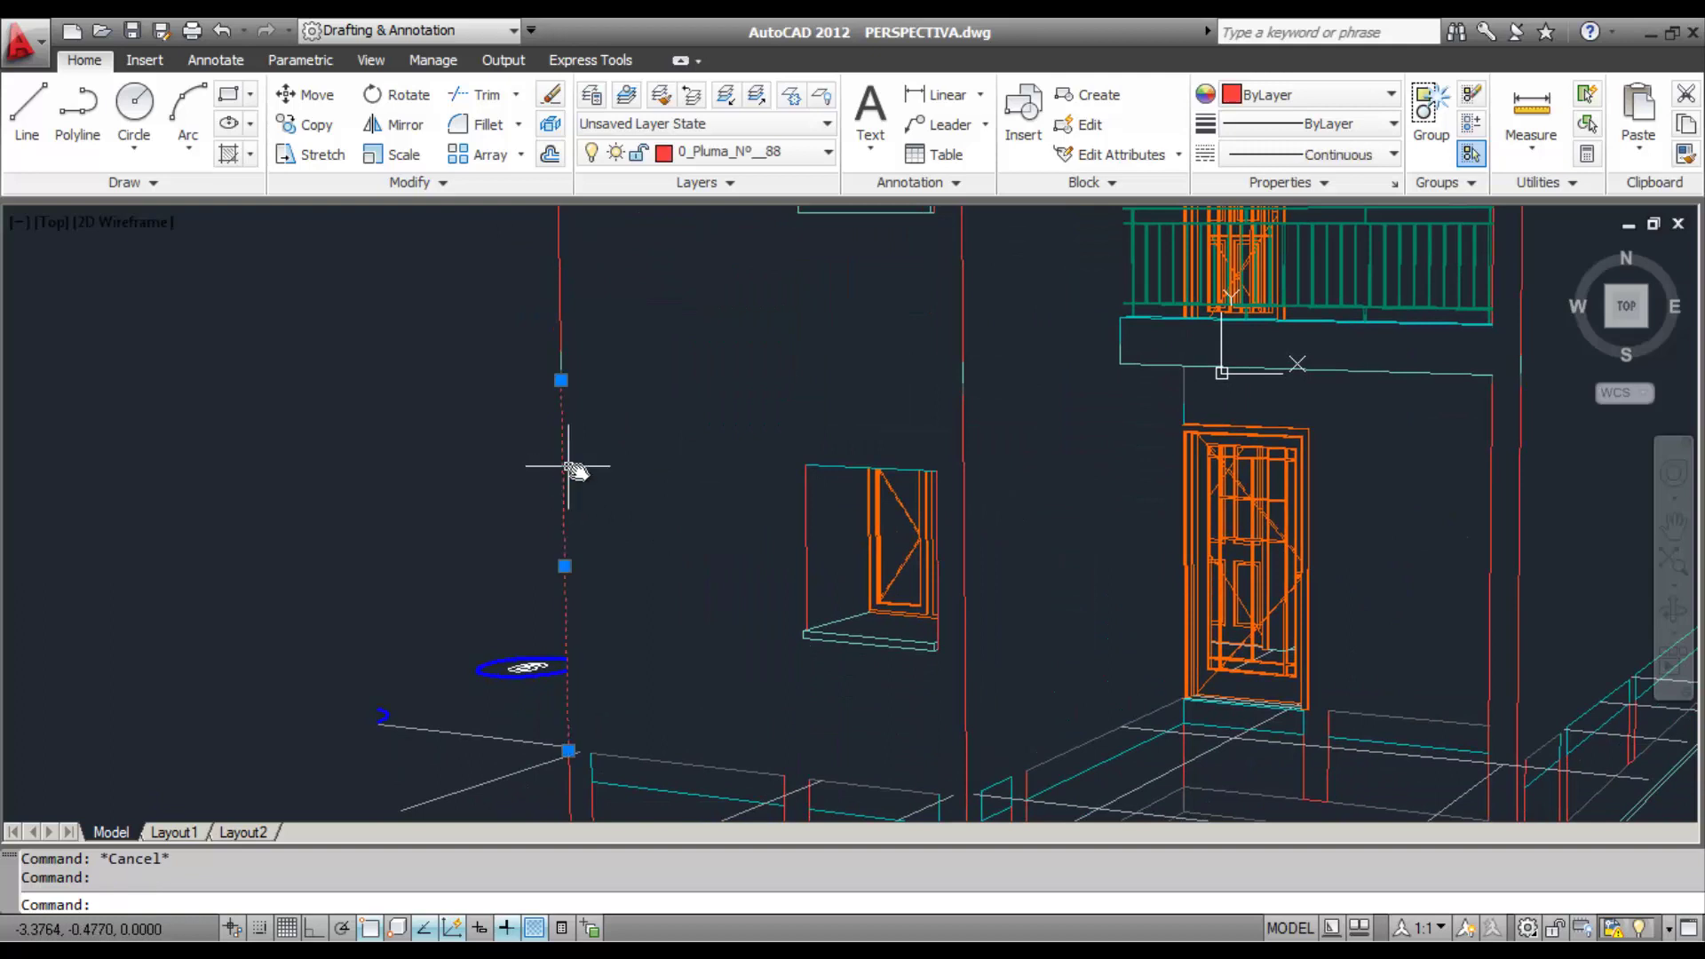
pyautogui.scroll(-2, 576, 471)
pyautogui.moveTo(630, 350); pyautogui.dragTo(591, 430, button='middle')
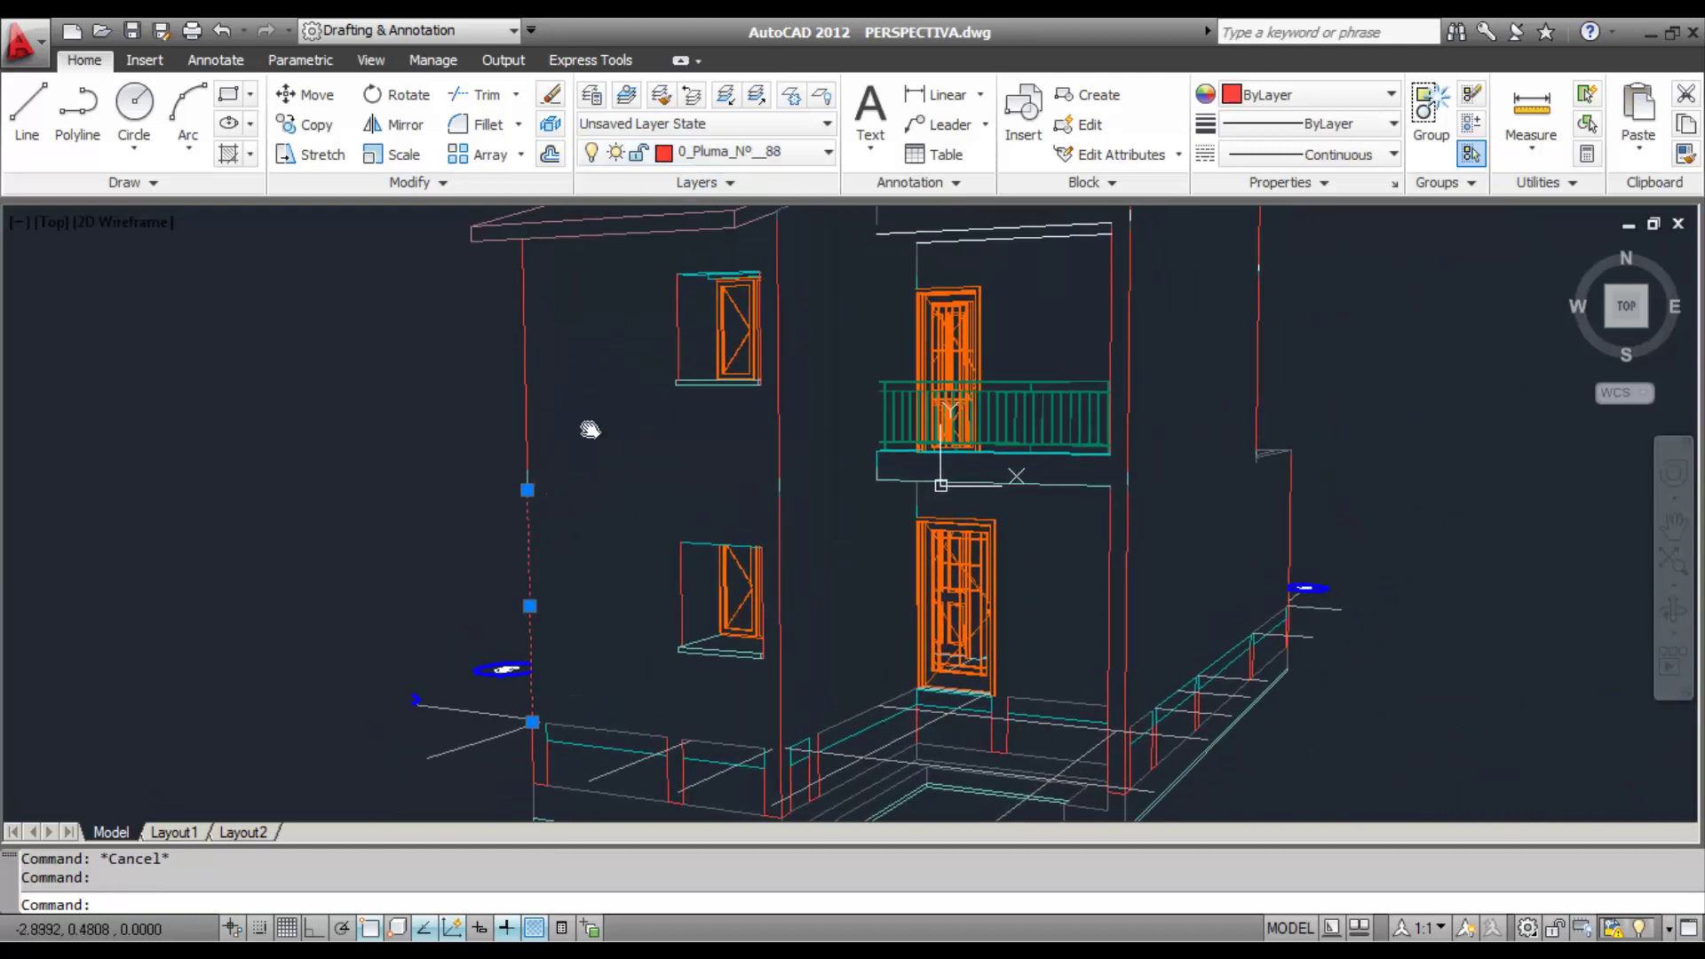
pyautogui.click(777, 300)
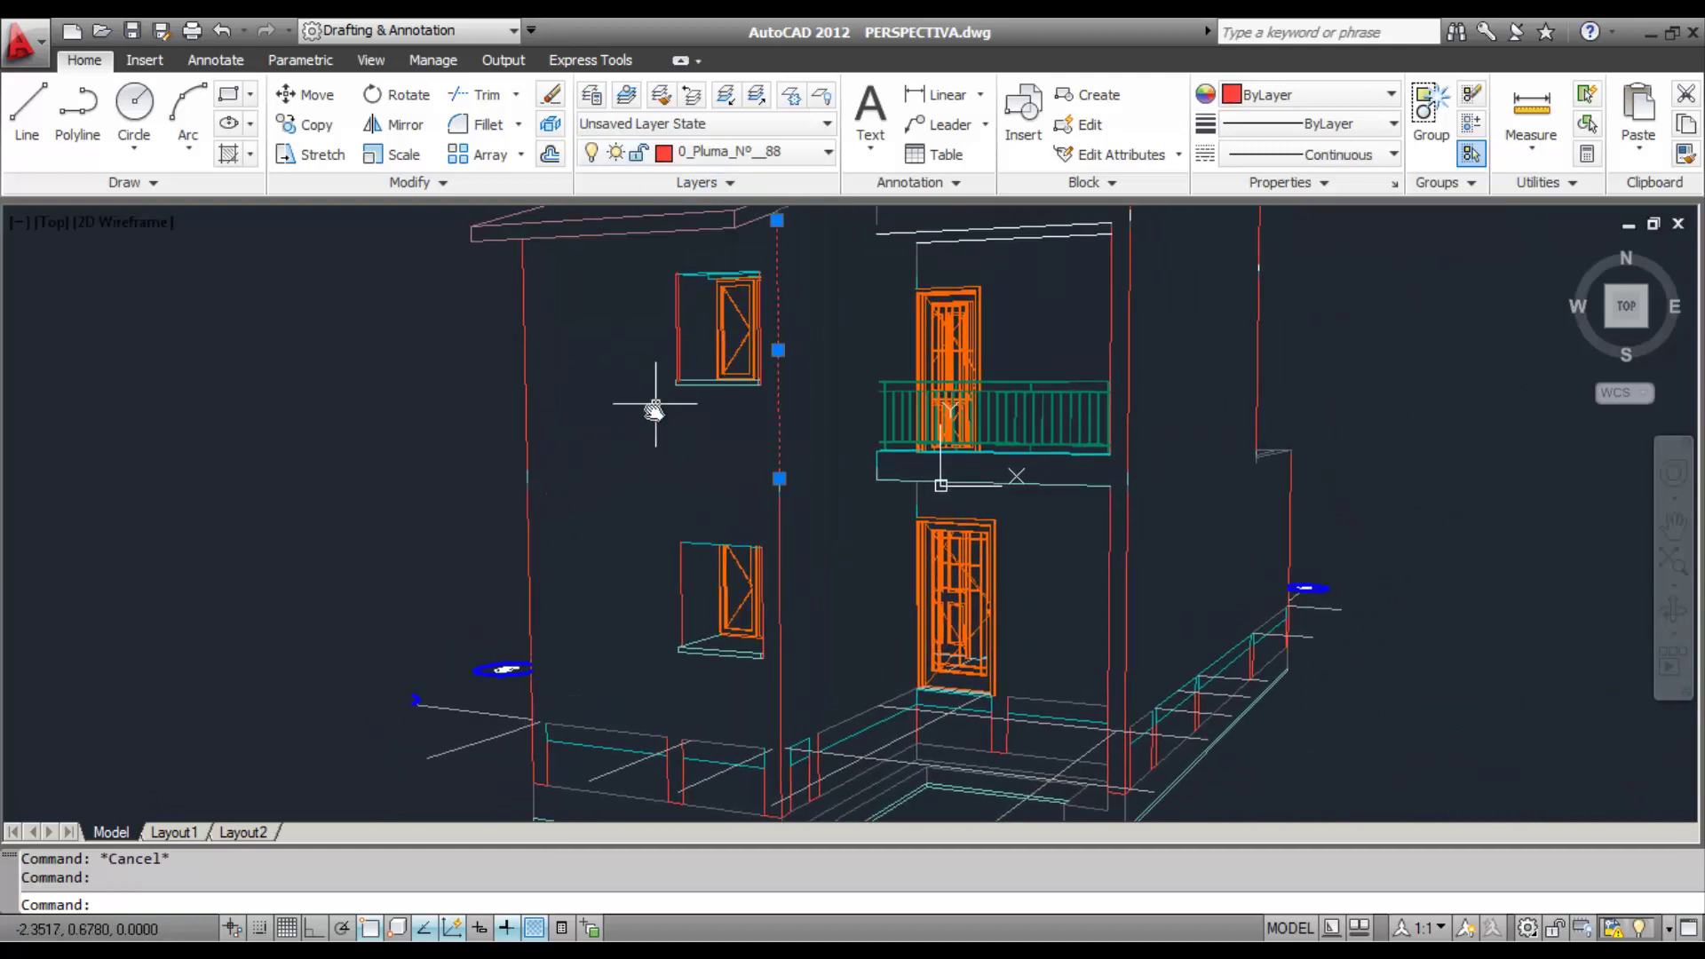
pyautogui.scroll(-3, 655, 411)
pyautogui.press('Escape')
pyautogui.scroll(2, 708, 373)
pyautogui.scroll(3, 701, 331)
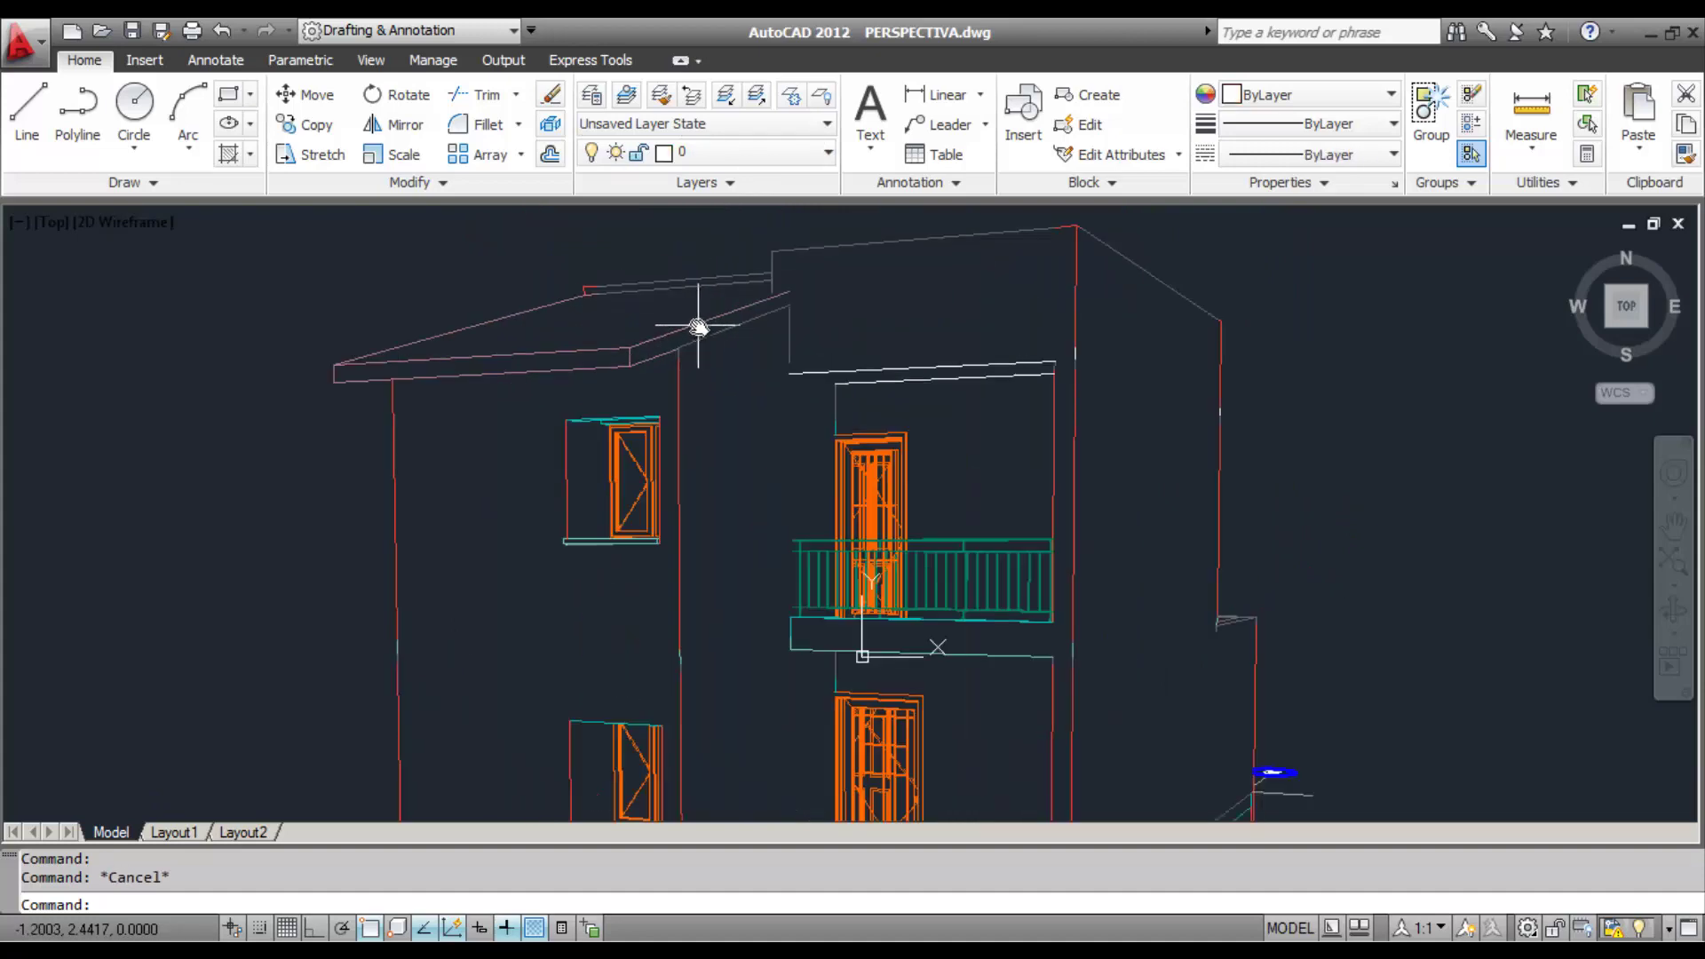
pyautogui.click(699, 327)
pyautogui.press('Escape')
pyautogui.click(592, 359)
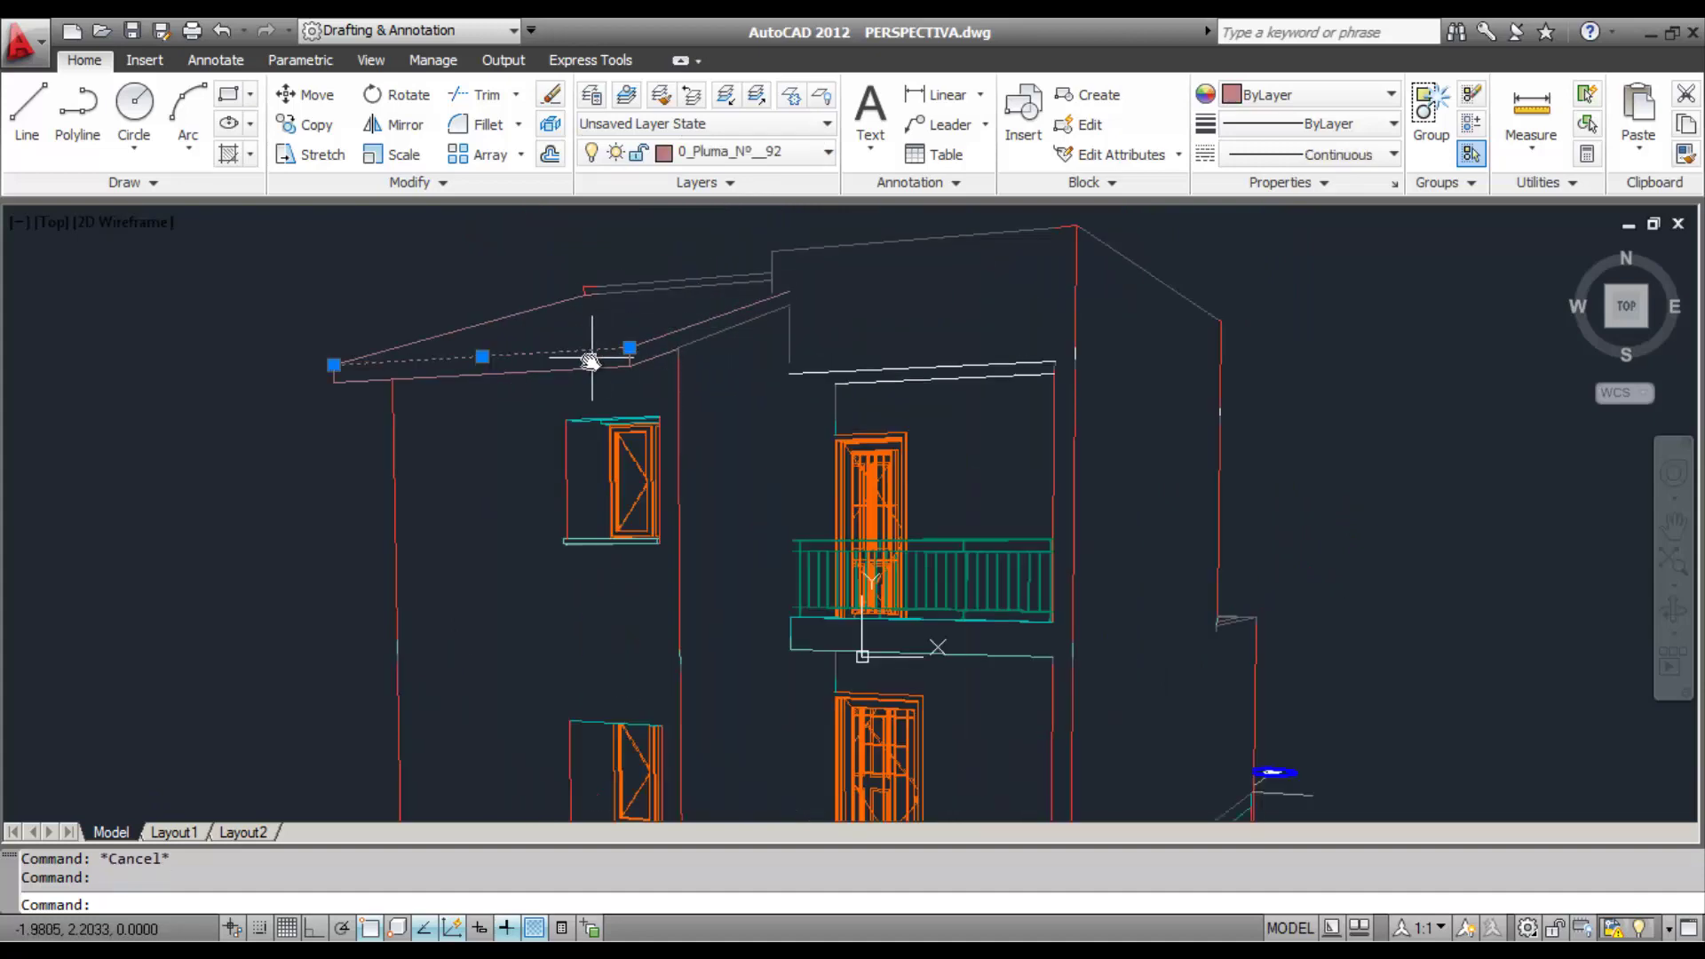
pyautogui.press('Escape')
pyautogui.scroll(-5, 594, 540)
pyautogui.scroll(1, 620, 556)
pyautogui.scroll(1, 598, 566)
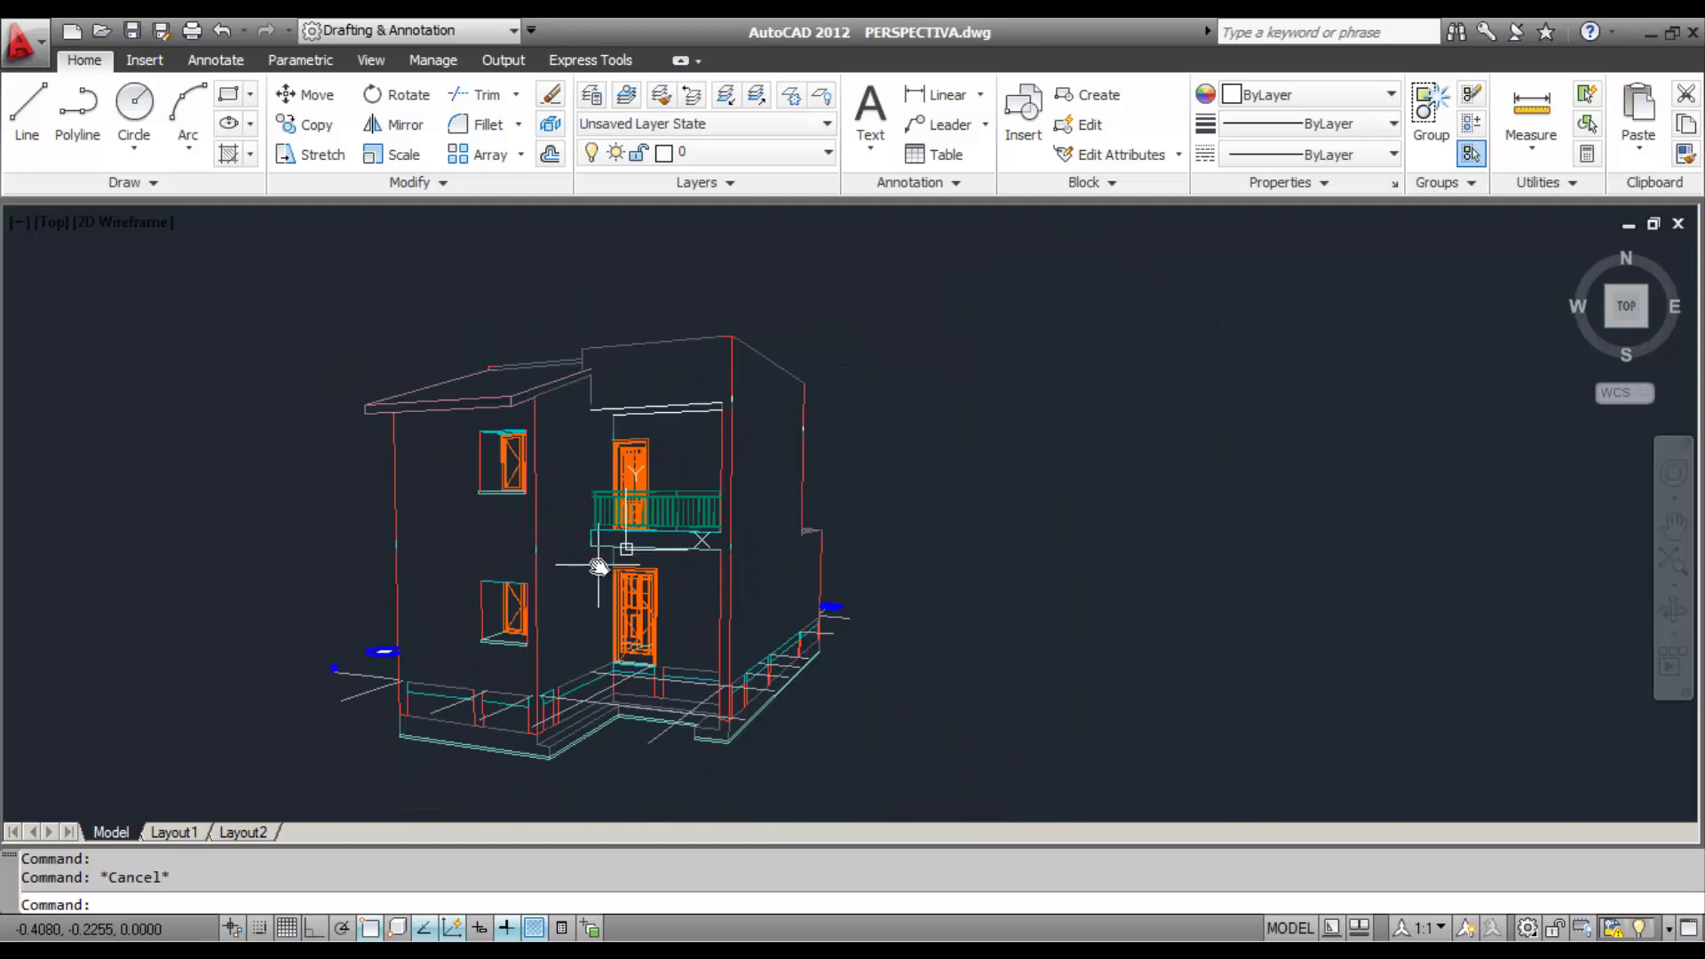
pyautogui.scroll(1, 599, 567)
pyautogui.scroll(1, 674, 533)
pyautogui.scroll(-1, 674, 533)
pyautogui.scroll(1, 667, 534)
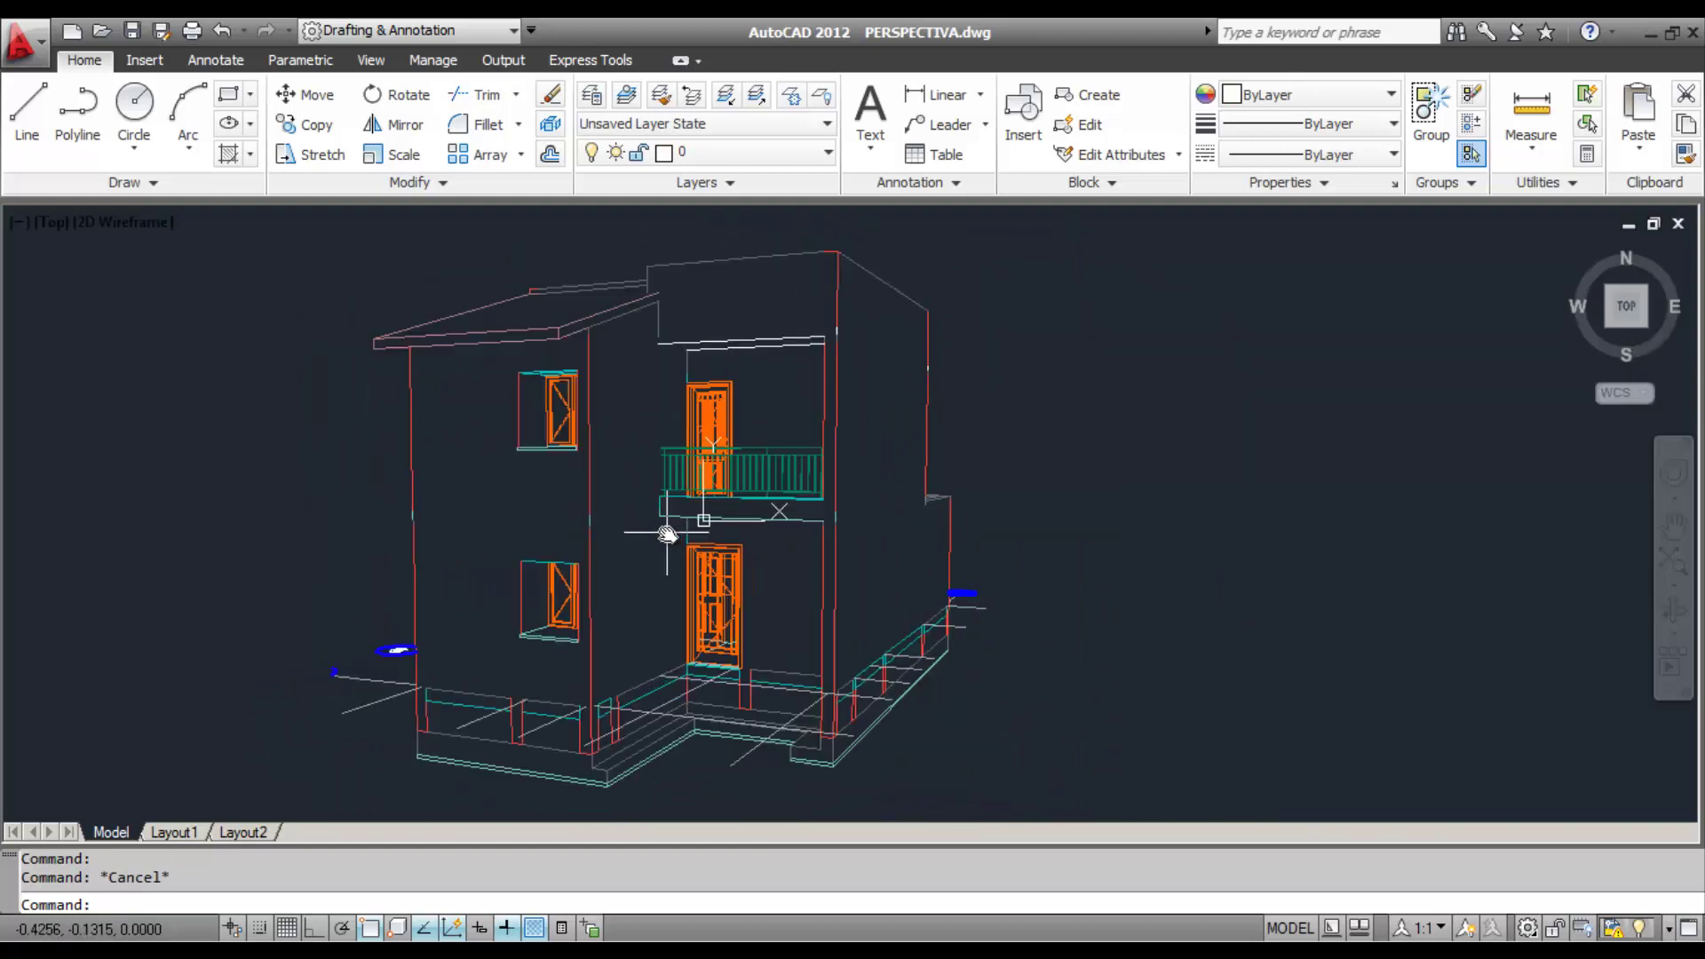
pyautogui.moveTo(667, 534); pyautogui.dragTo(688, 544, button='middle')
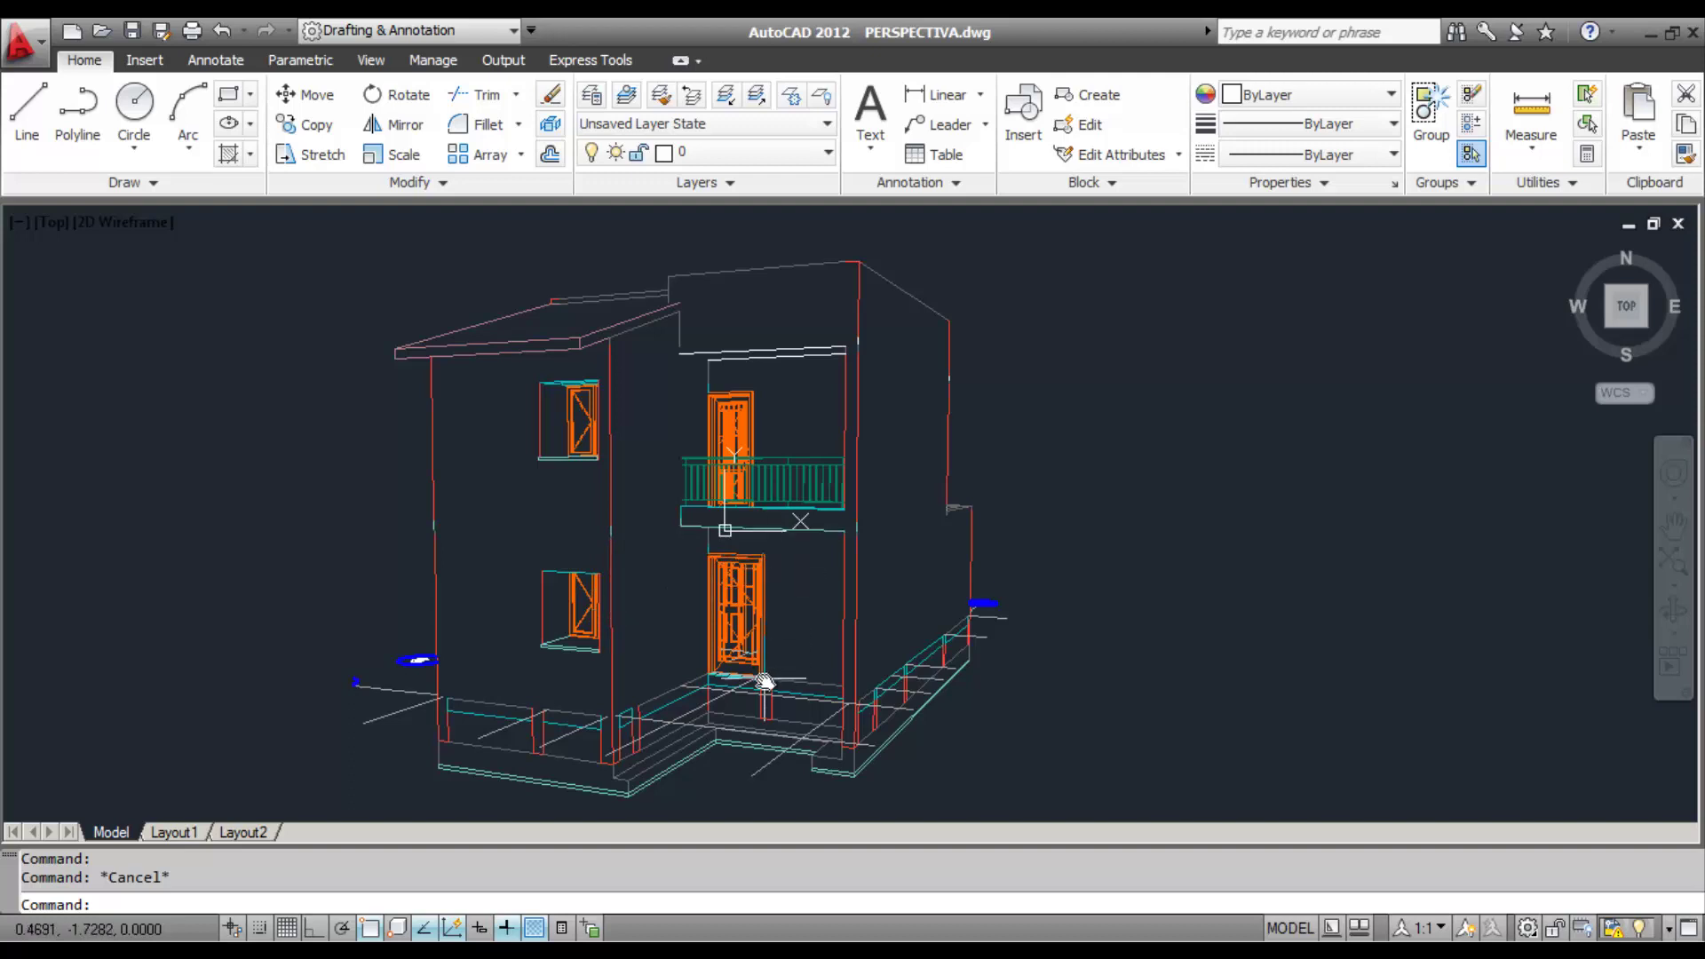
pyautogui.moveTo(742, 634); pyautogui.dragTo(796, 632, button='middle')
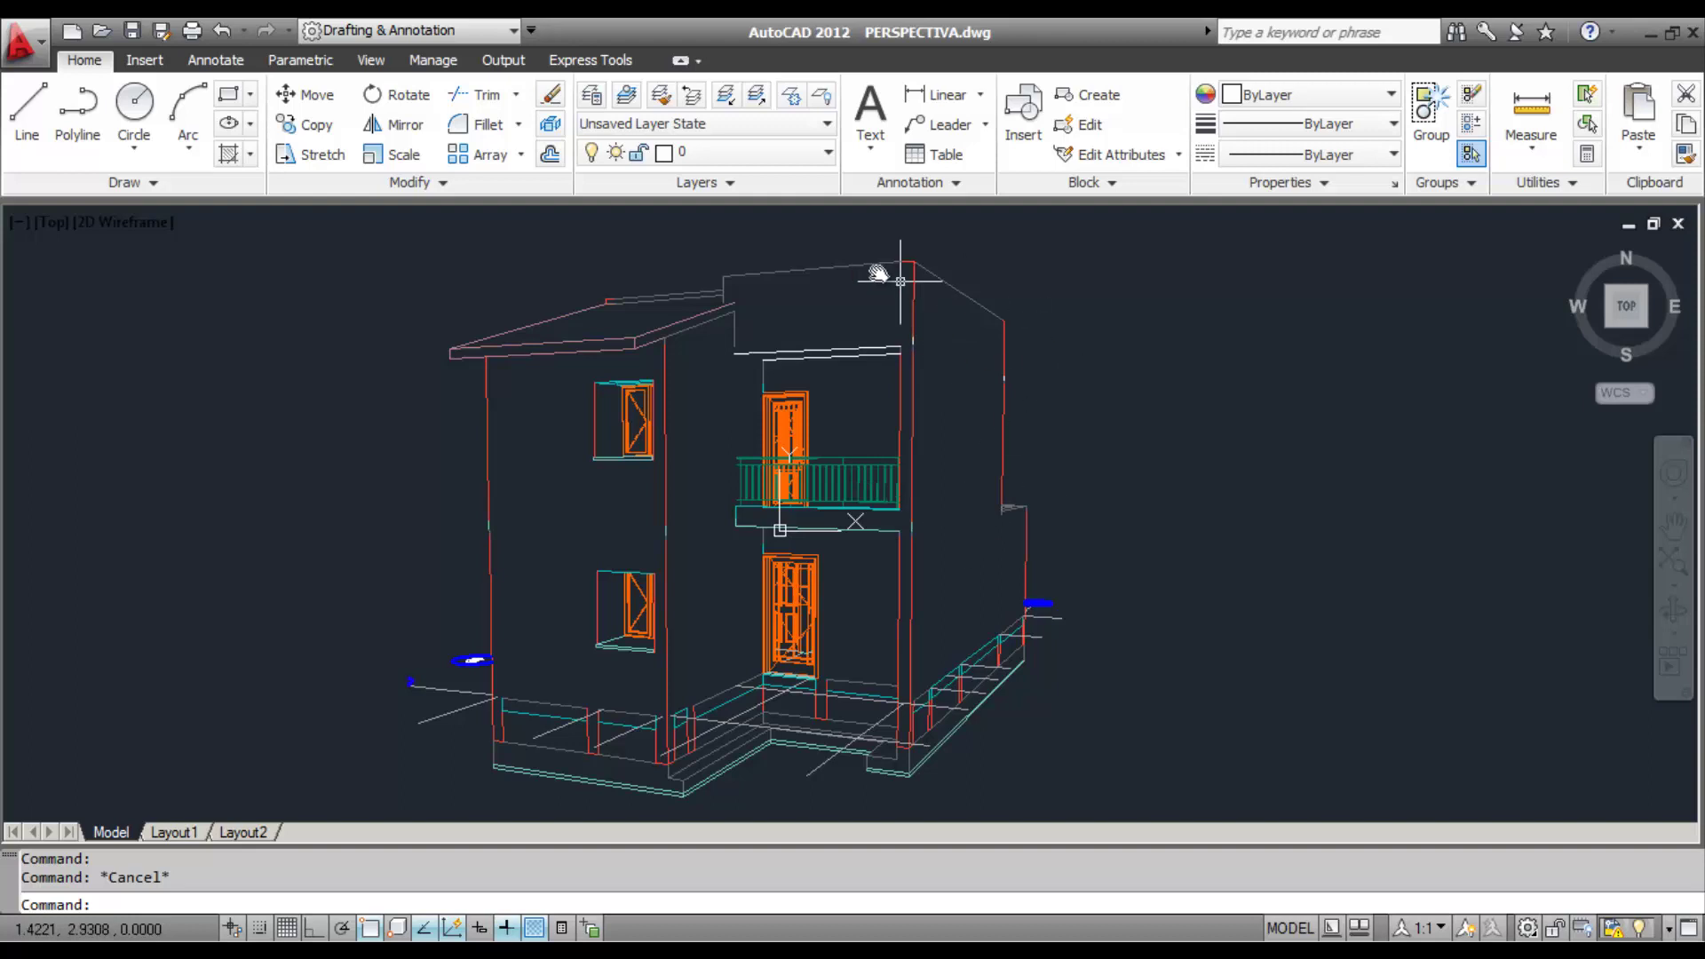
# - Try layer matching on the roof line and right corner edges, then cancel it
pyautogui.click(716, 100)
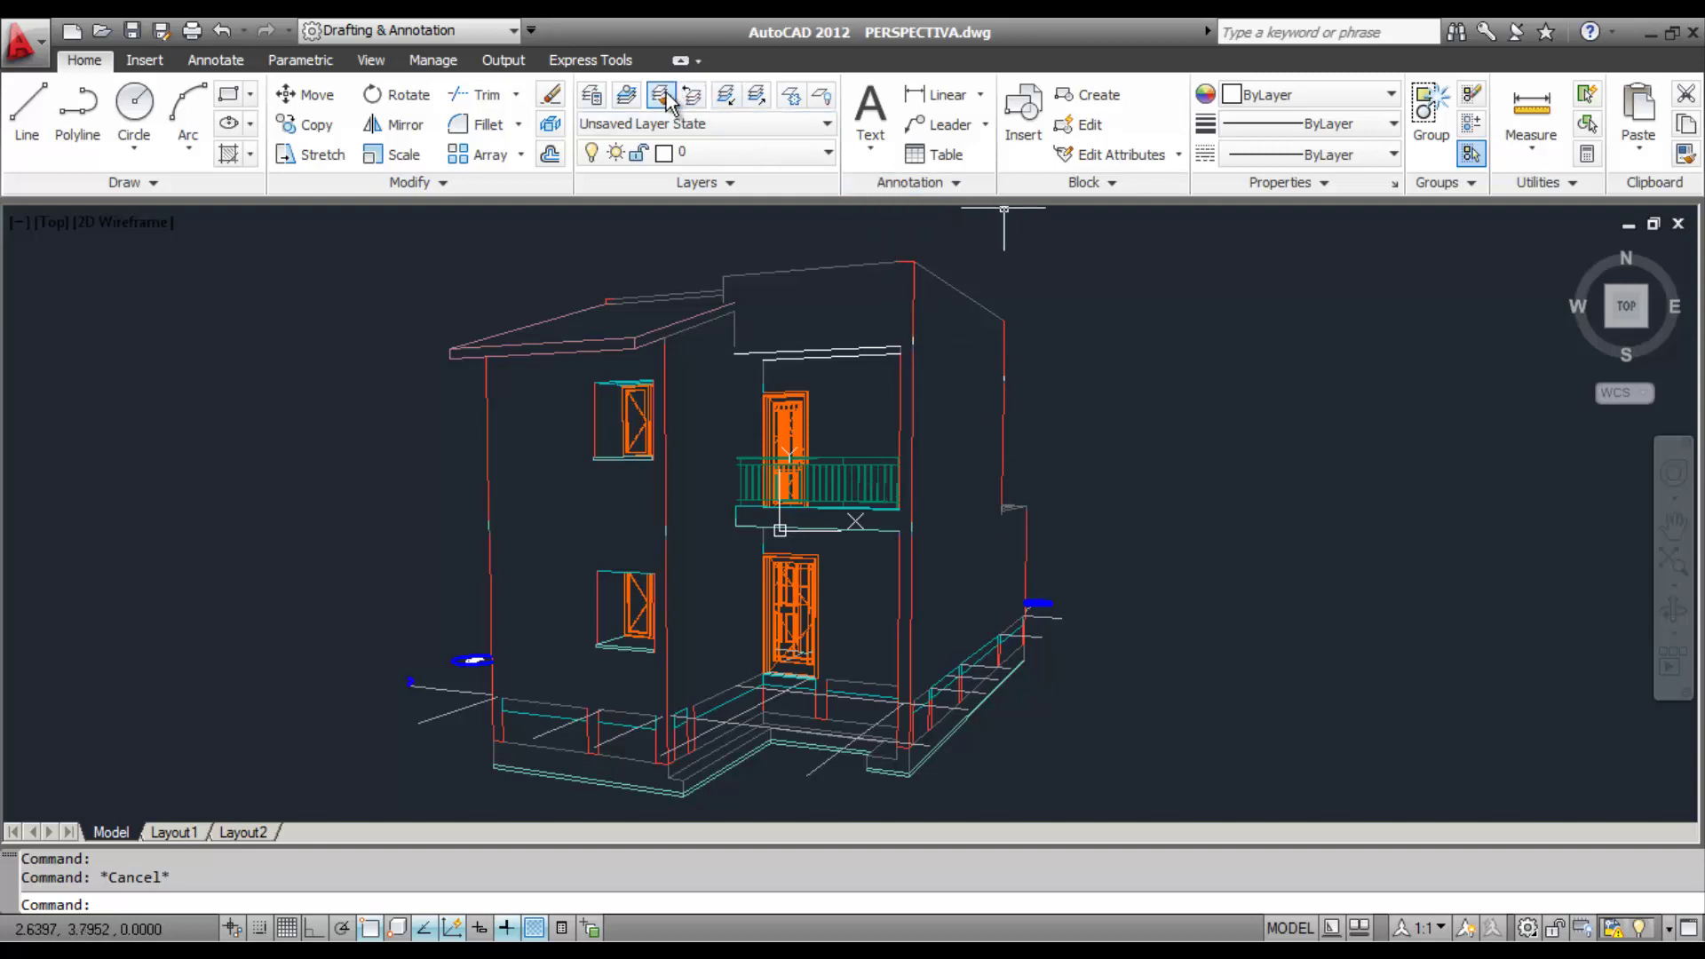
pyautogui.click(949, 285)
pyautogui.click(1026, 384)
pyautogui.click(1000, 476)
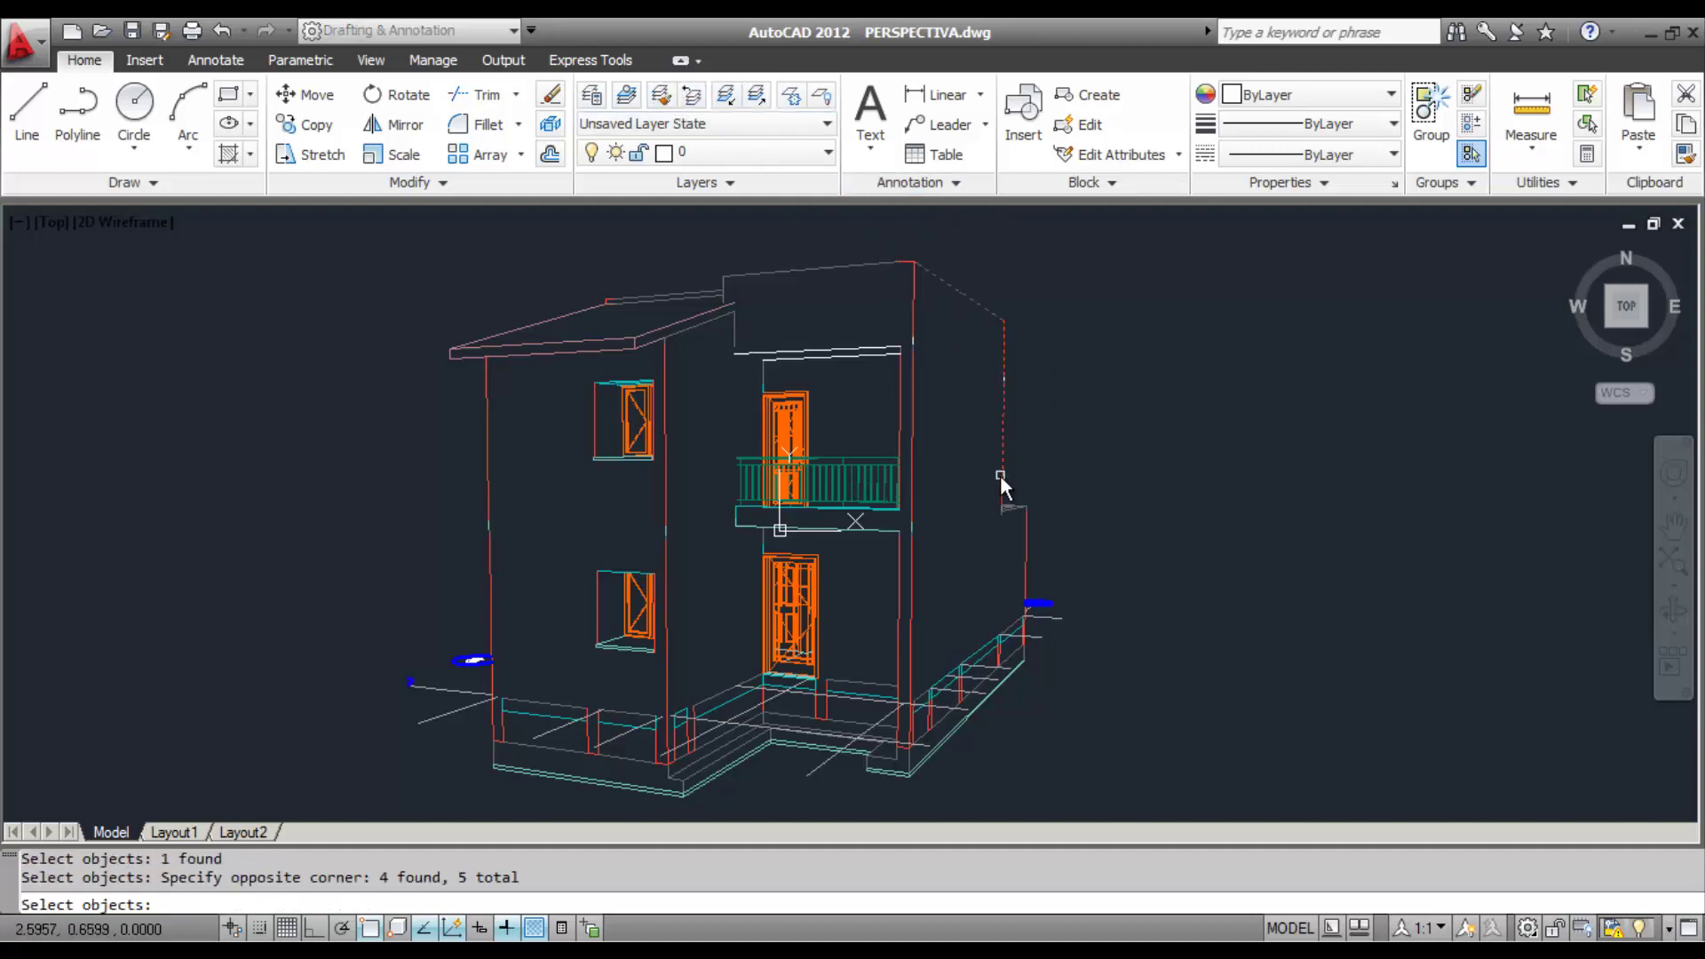
pyautogui.press('Escape')
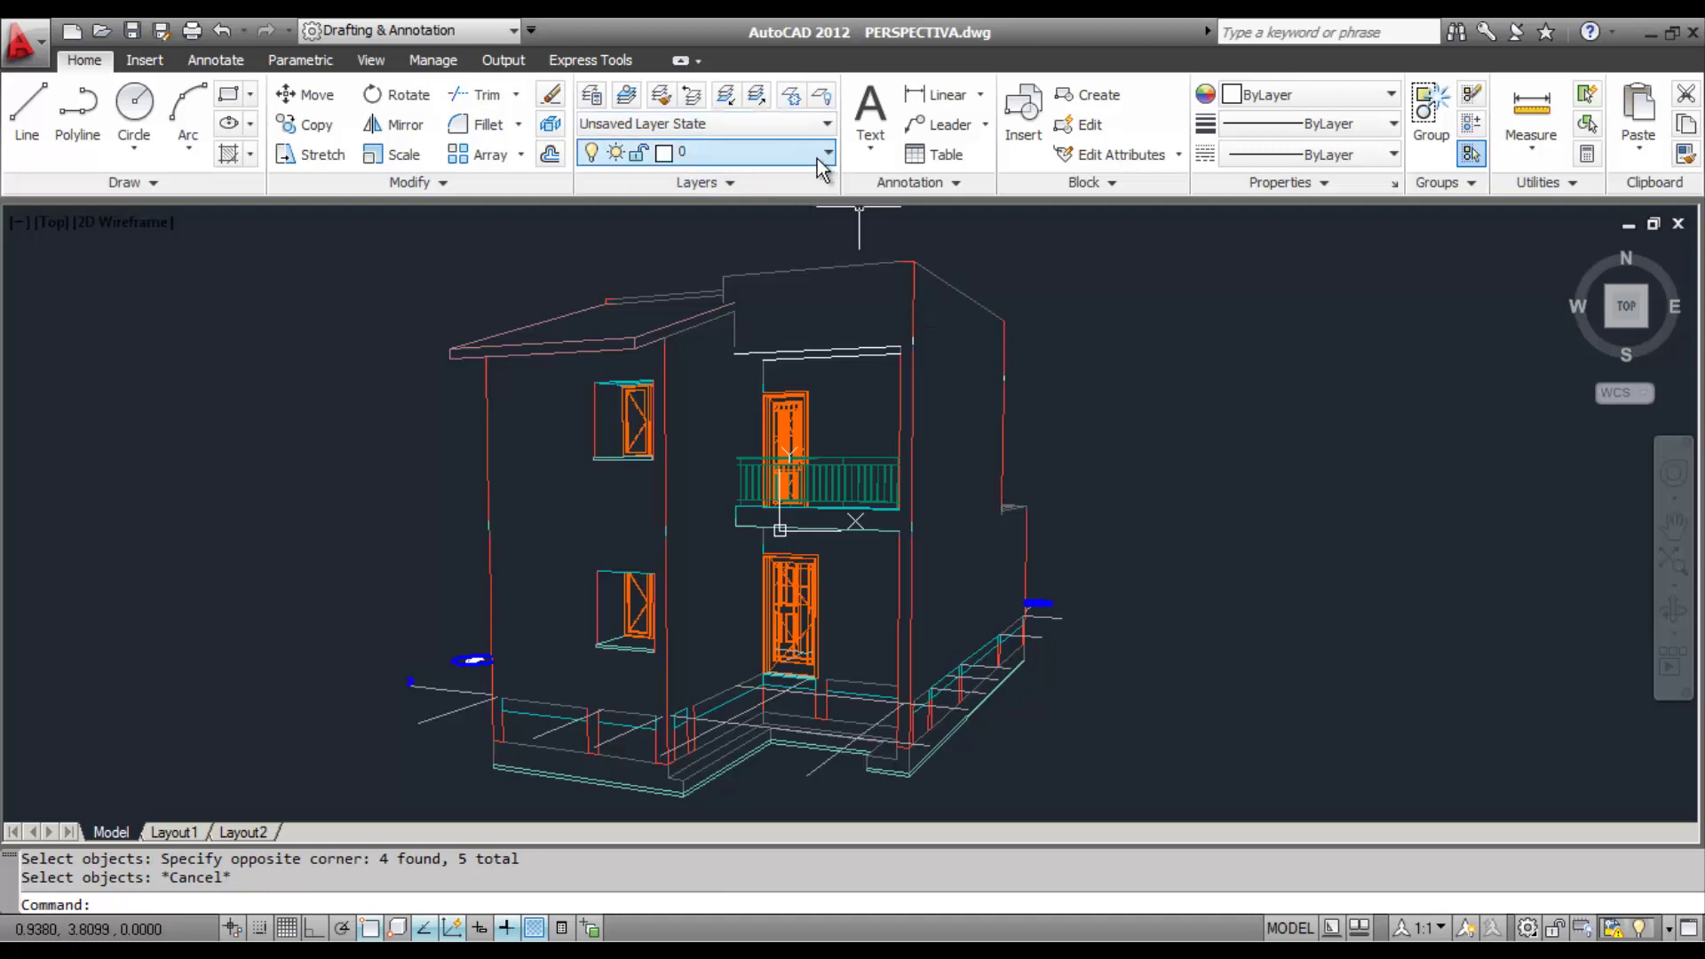
pyautogui.click(817, 178)
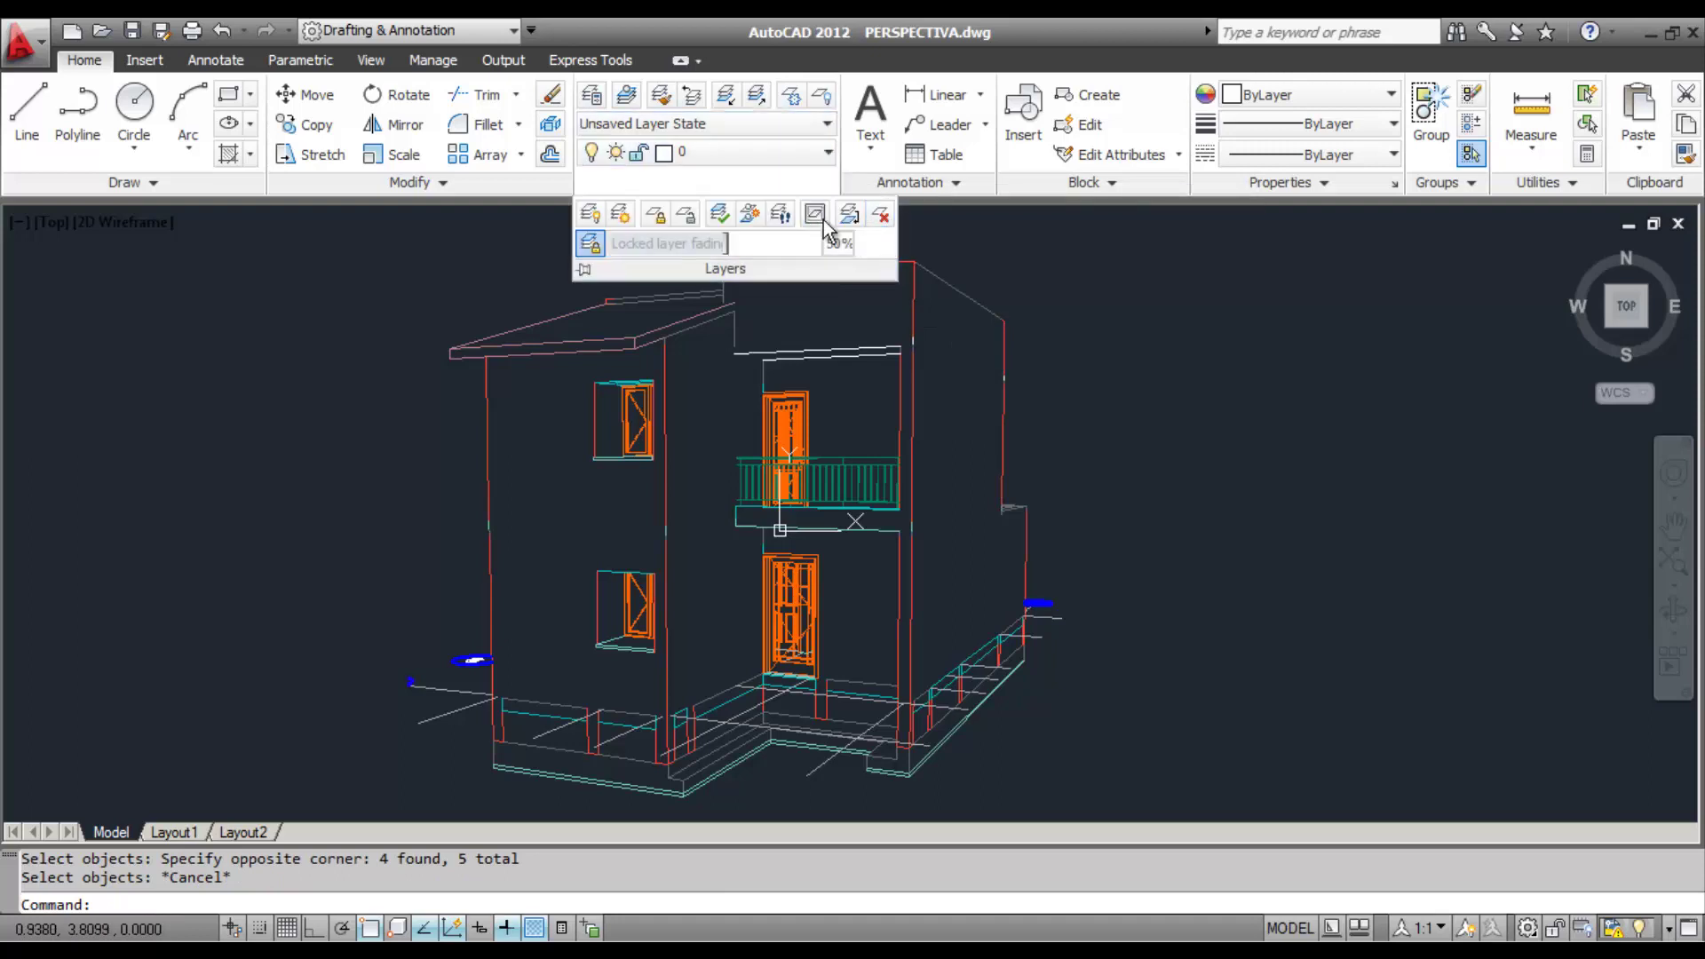
pyautogui.click(1143, 297)
pyautogui.click(1501, 229)
# - Match properties from a white line onto the red upper-right corner edge with MATCHPROP
pyautogui.click(1685, 153)
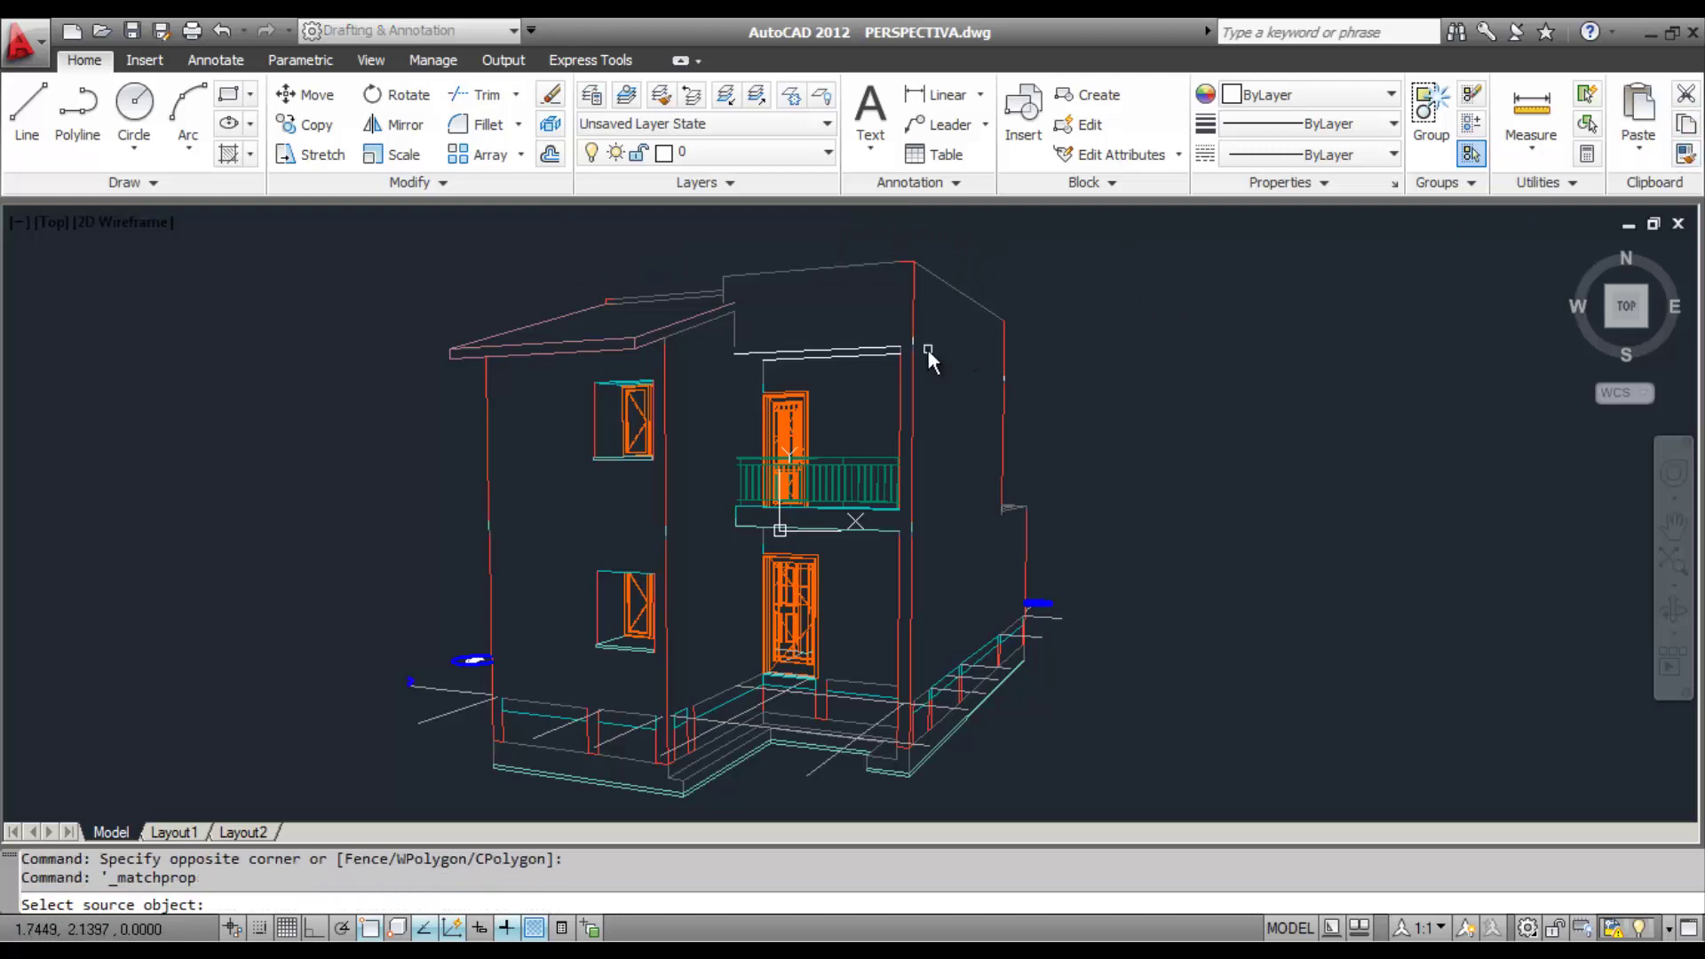
pyautogui.click(952, 291)
pyautogui.click(1041, 348)
pyautogui.click(983, 490)
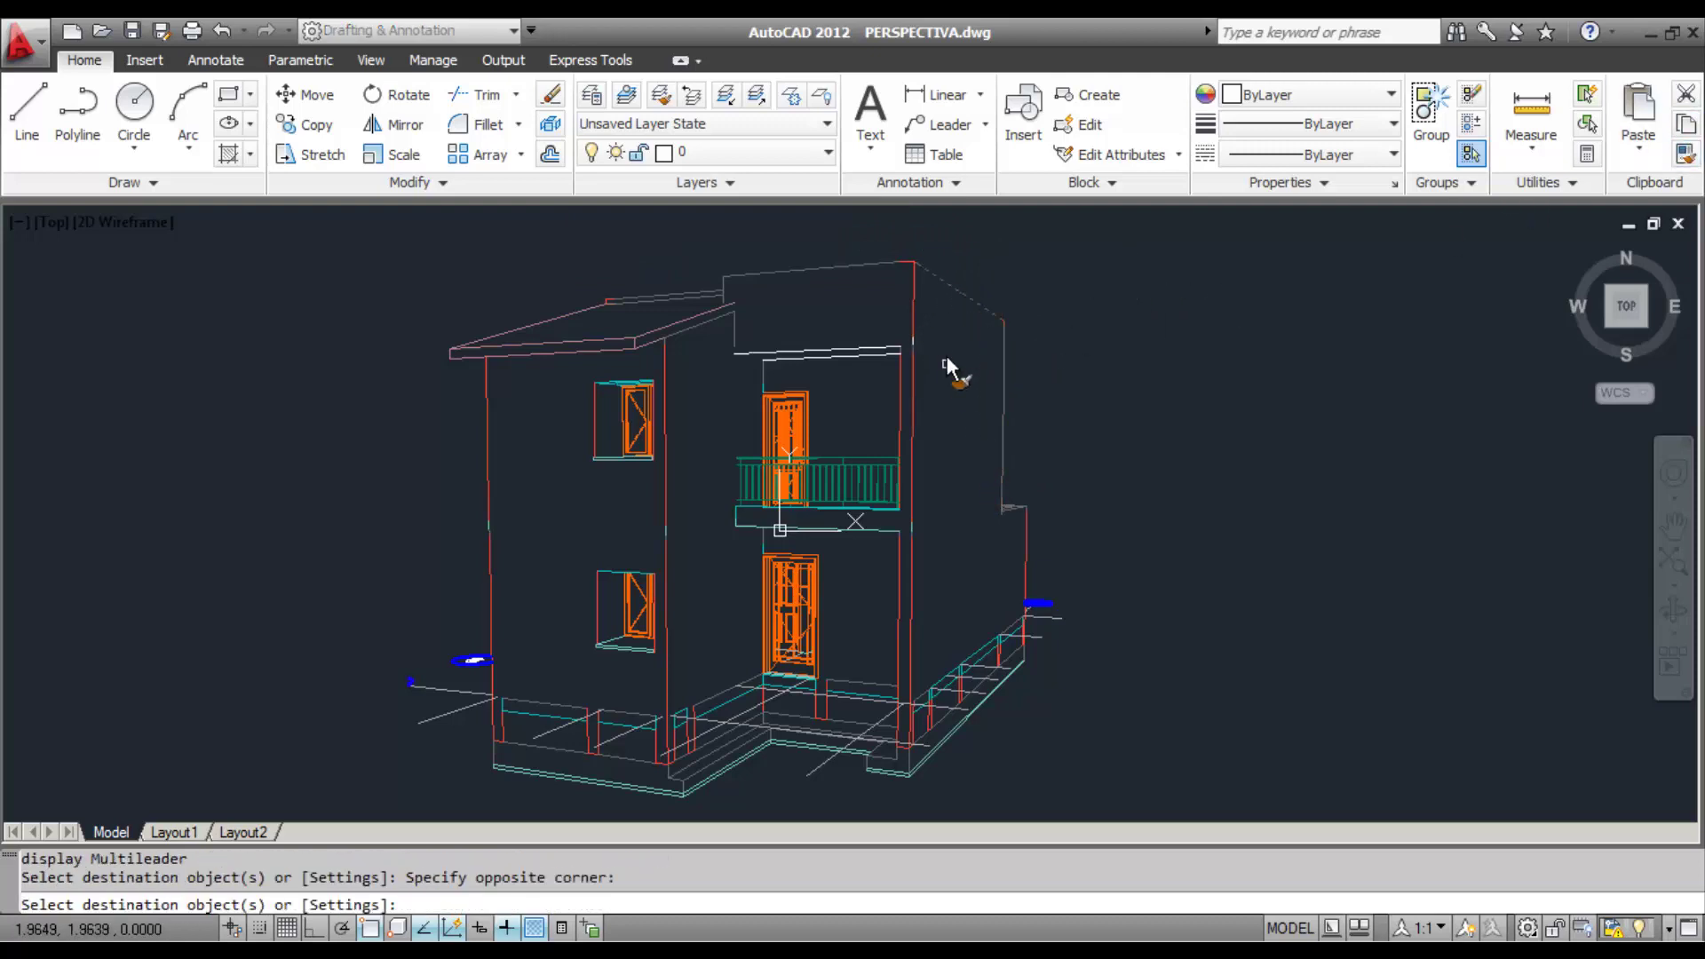
pyautogui.click(948, 300)
pyautogui.click(918, 402)
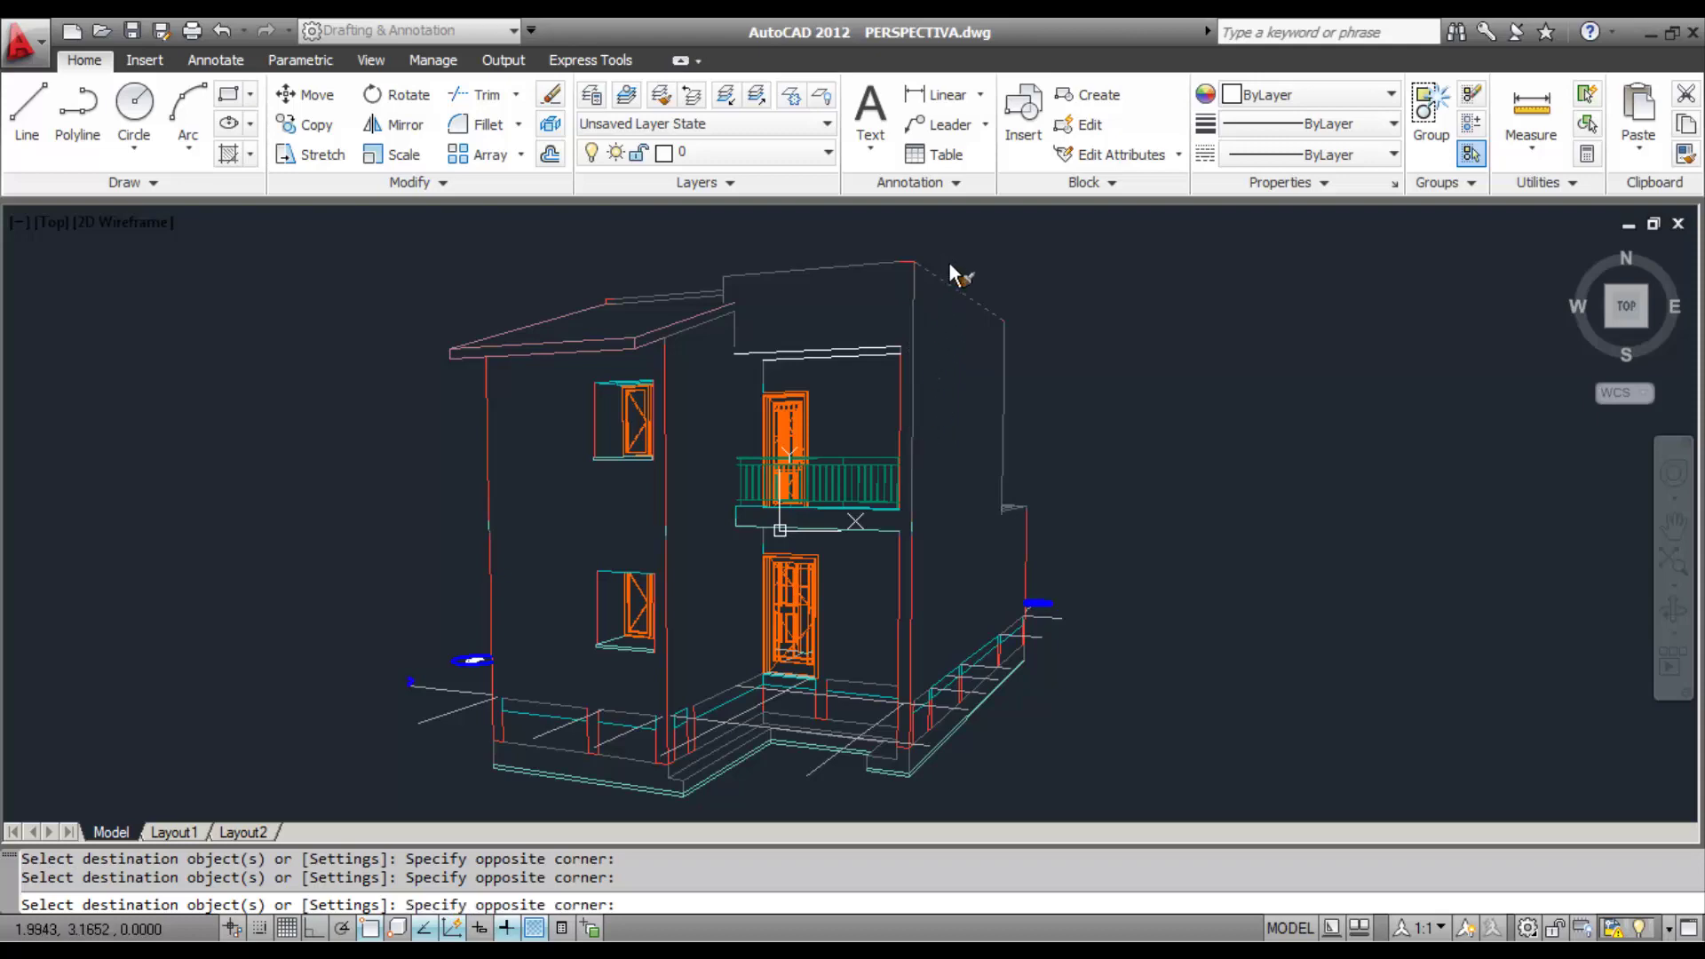
# - Zoom to check the result, end property matching, and select a red wall edge line
pyautogui.scroll(2, 1079, 544)
pyautogui.scroll(1, 1039, 484)
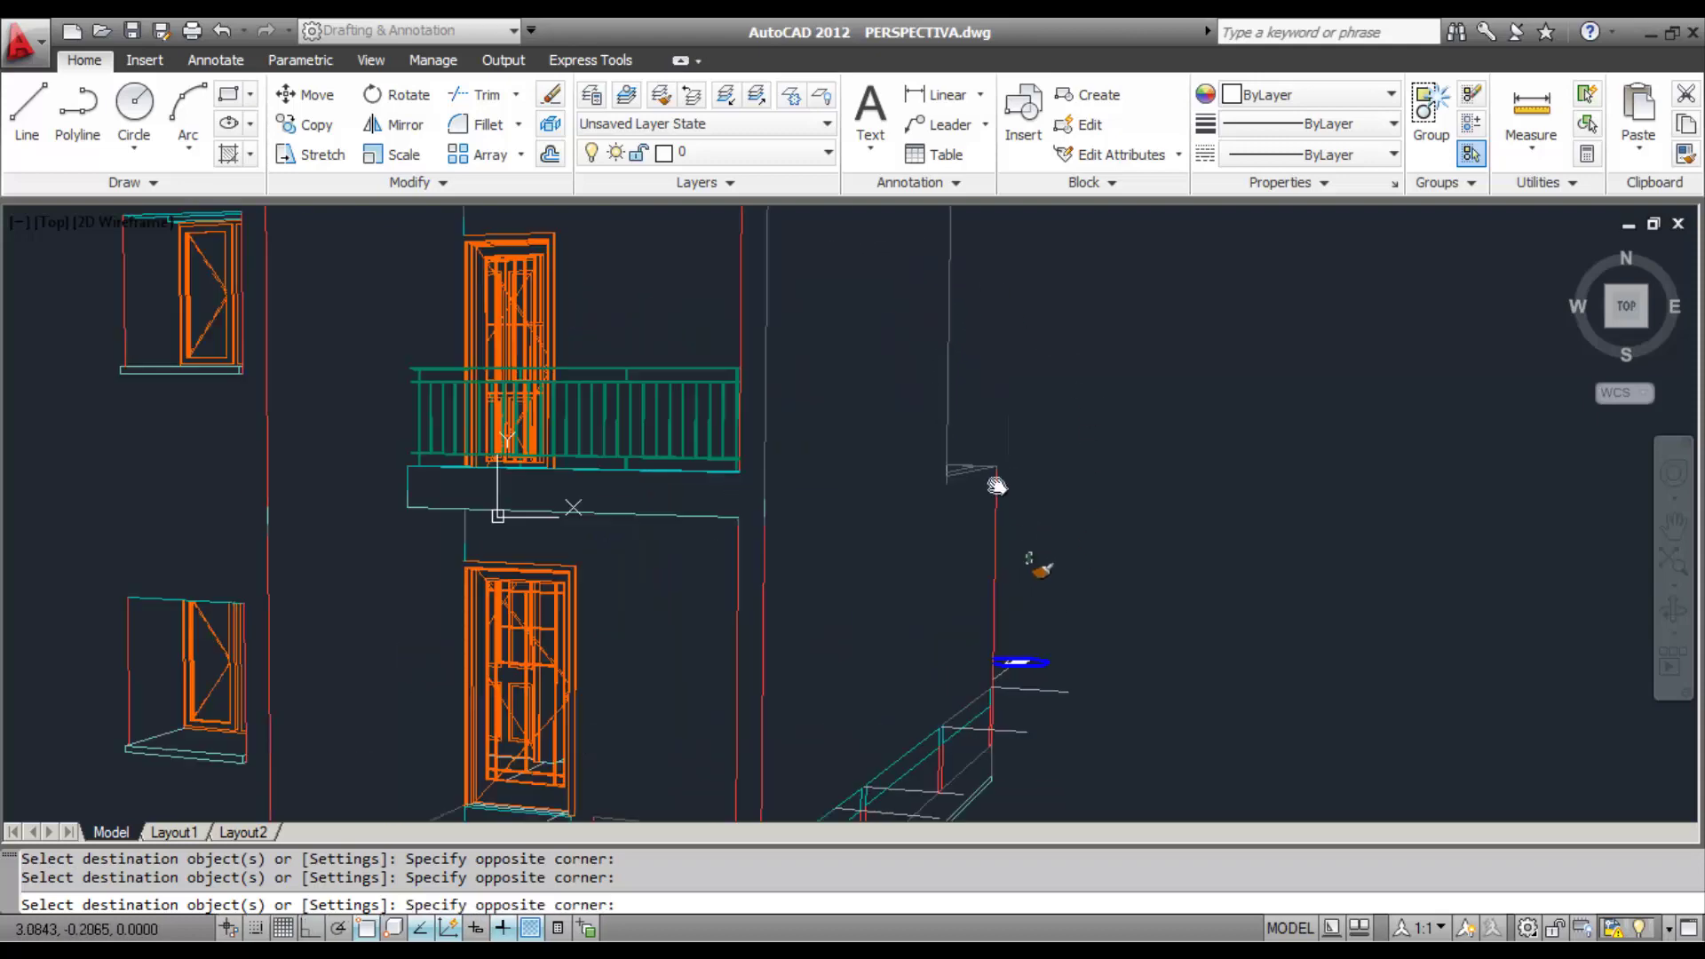
pyautogui.scroll(-1, 1013, 537)
pyautogui.scroll(-1, 977, 511)
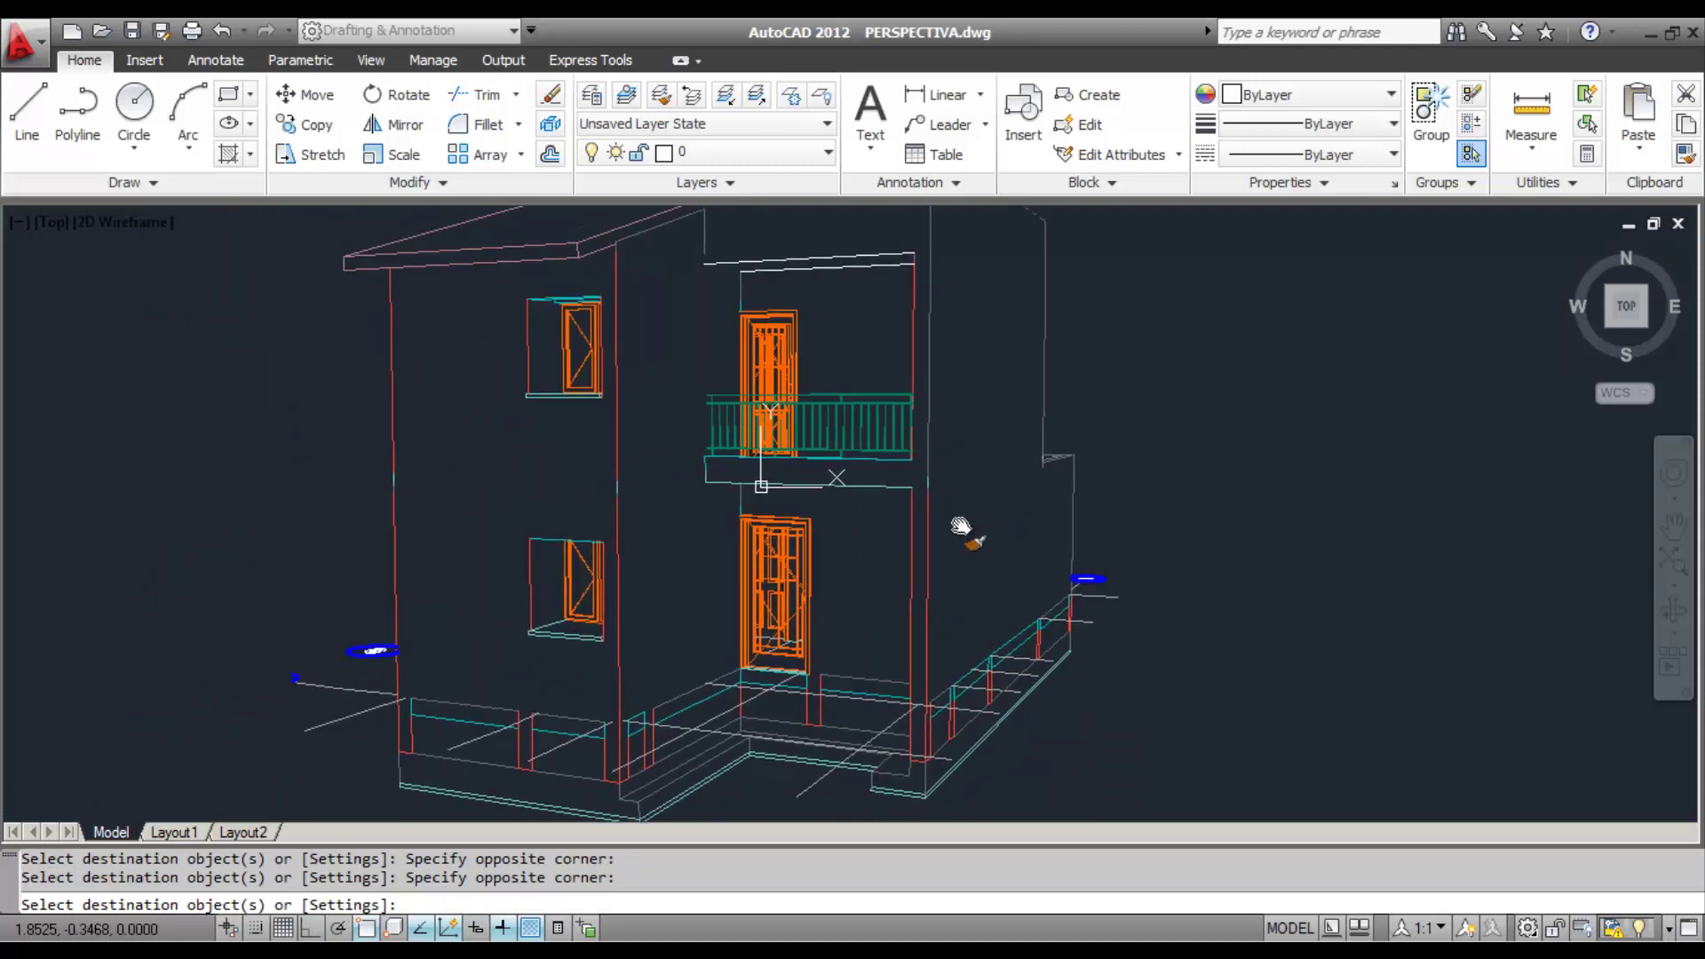
pyautogui.scroll(-1, 978, 544)
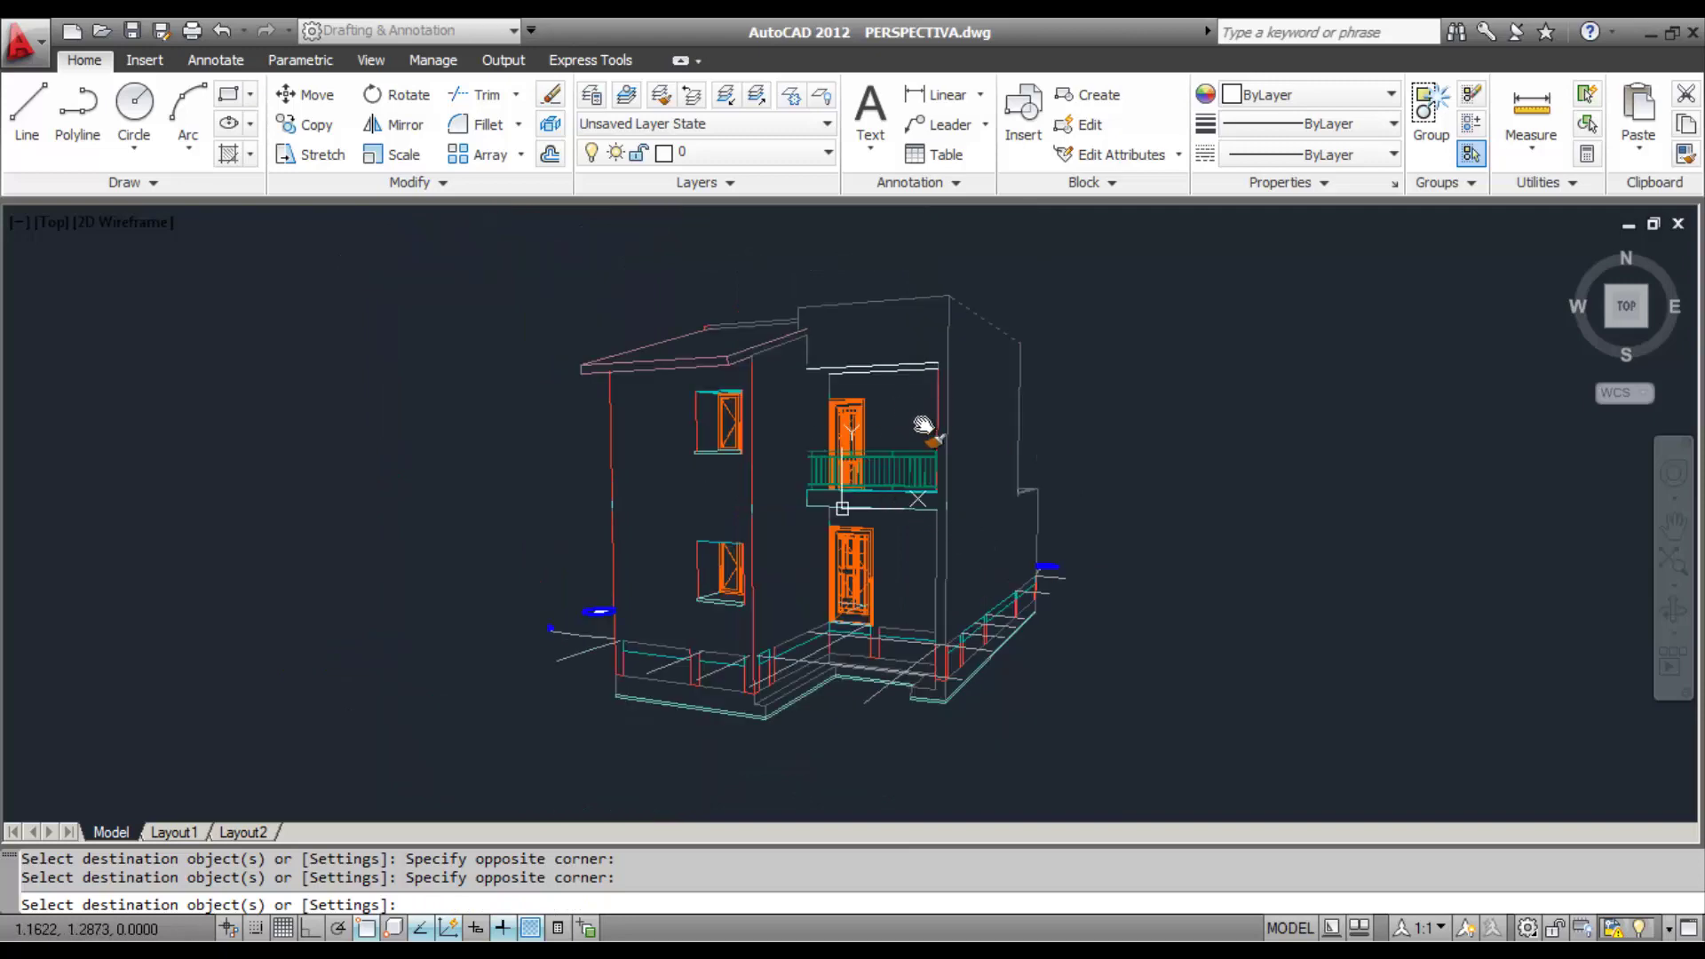
pyautogui.press('Escape')
pyautogui.scroll(2, 740, 426)
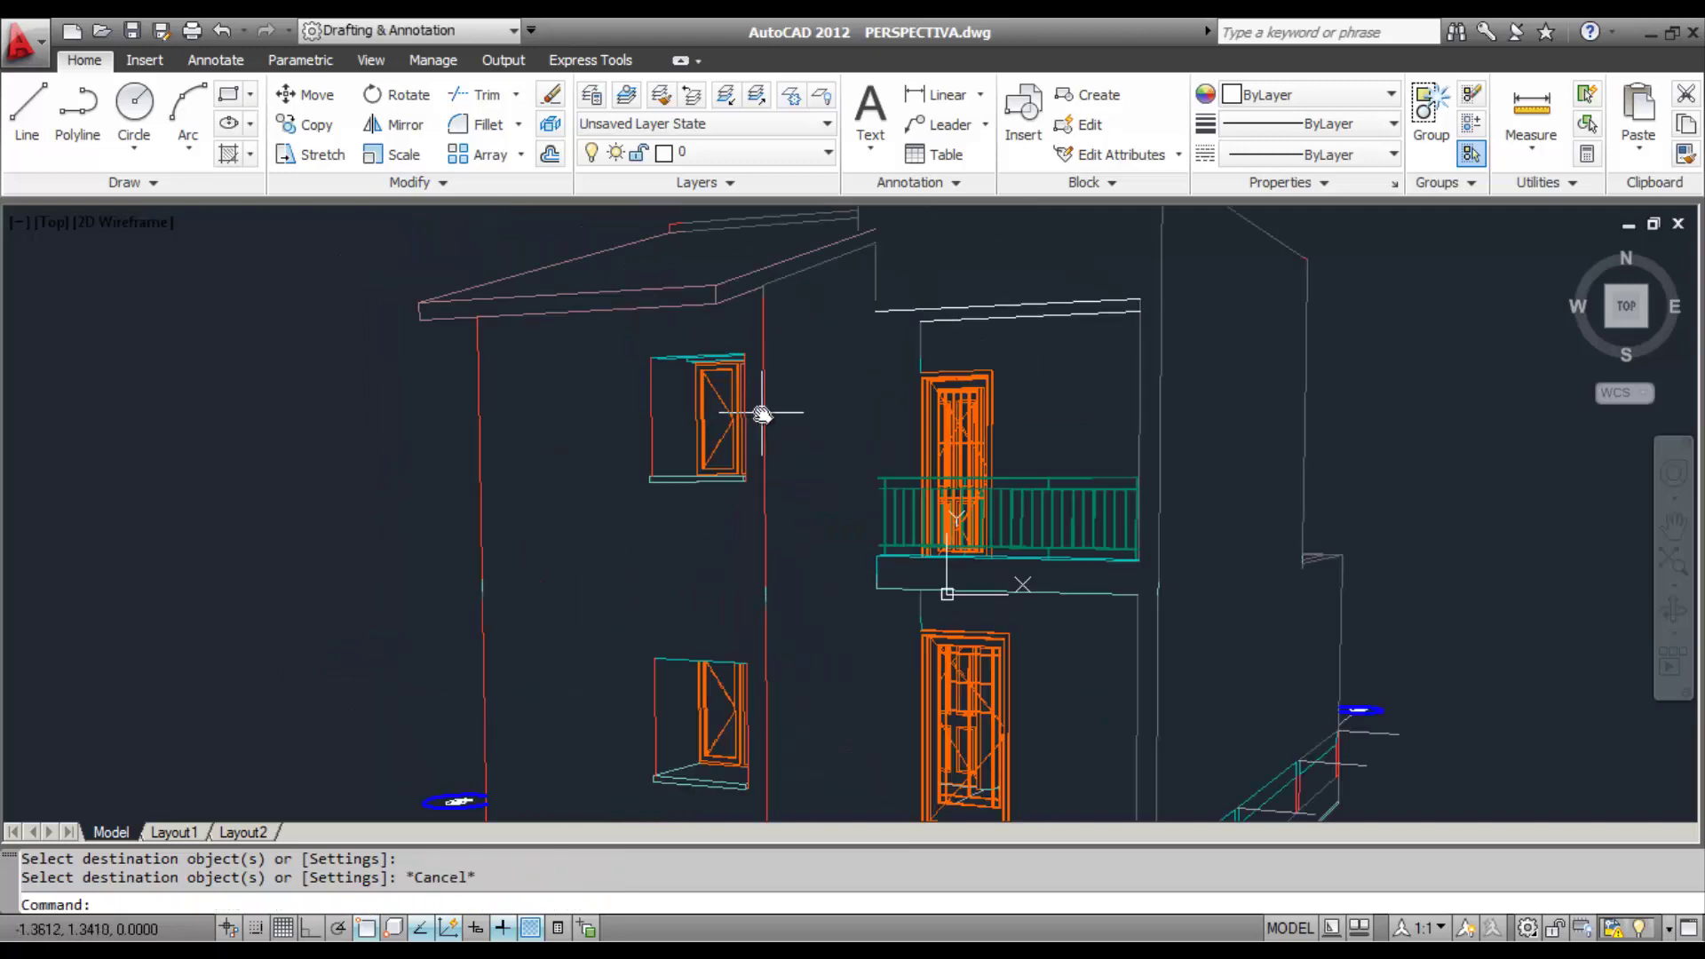
pyautogui.click(764, 414)
# - Select all lines similar to the red wall edge and show their properties
pyautogui.rightClick(804, 408)
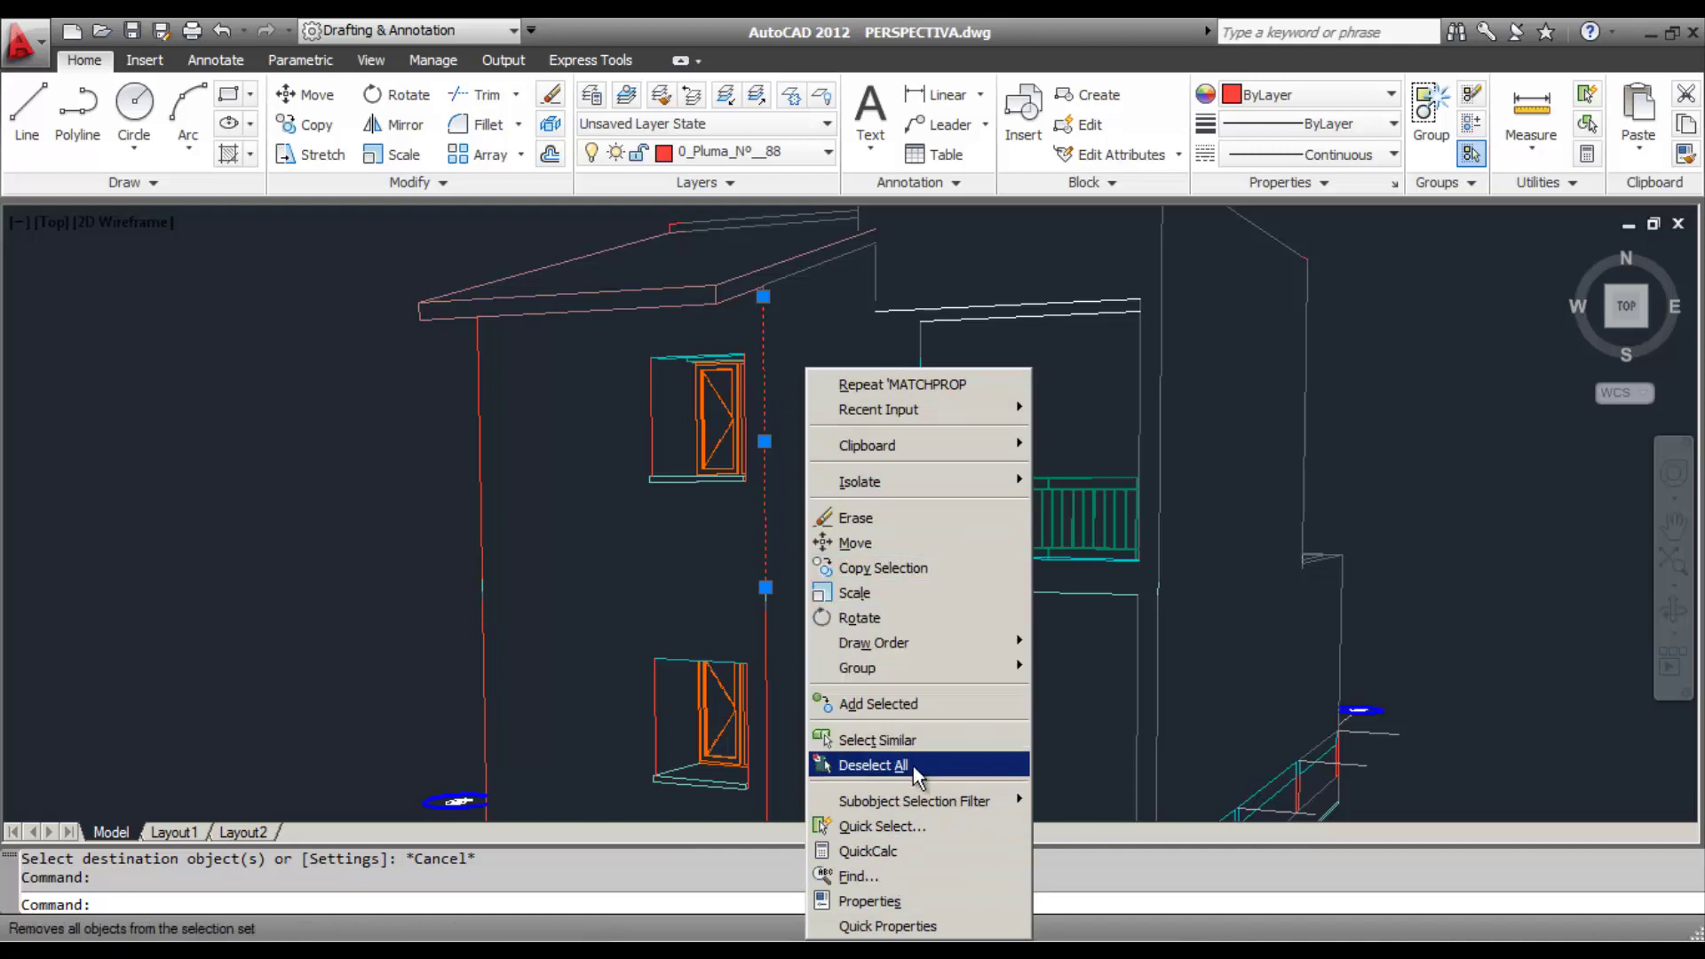
pyautogui.click(879, 740)
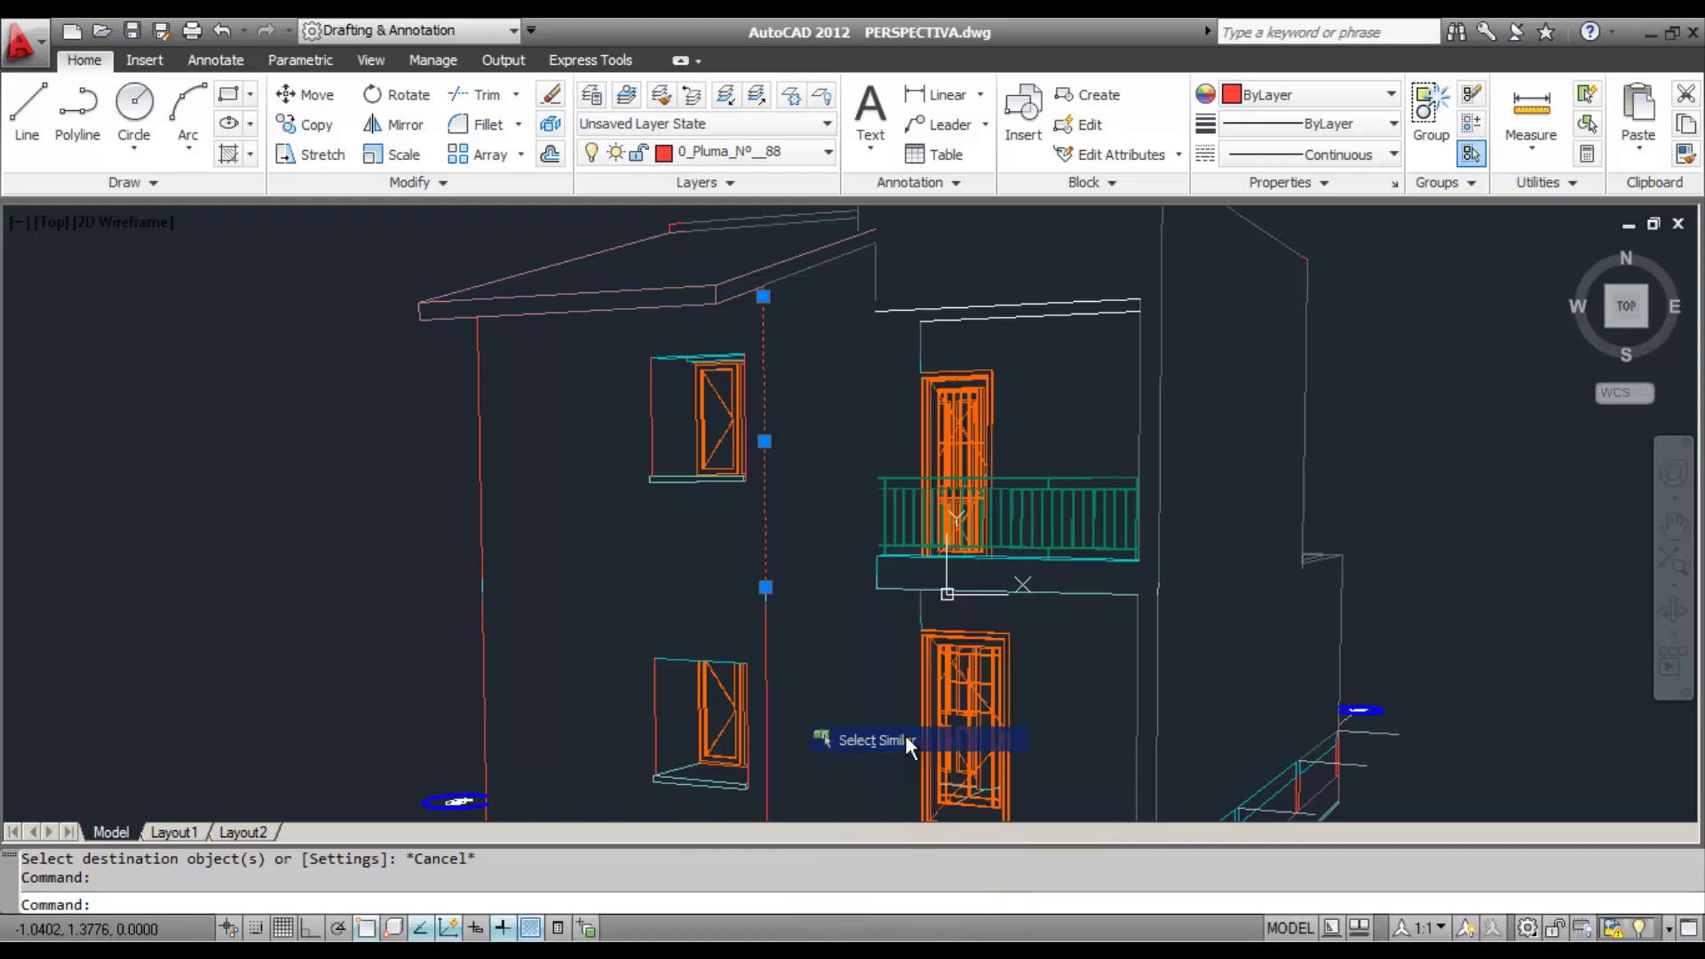
pyautogui.scroll(-4, 828, 565)
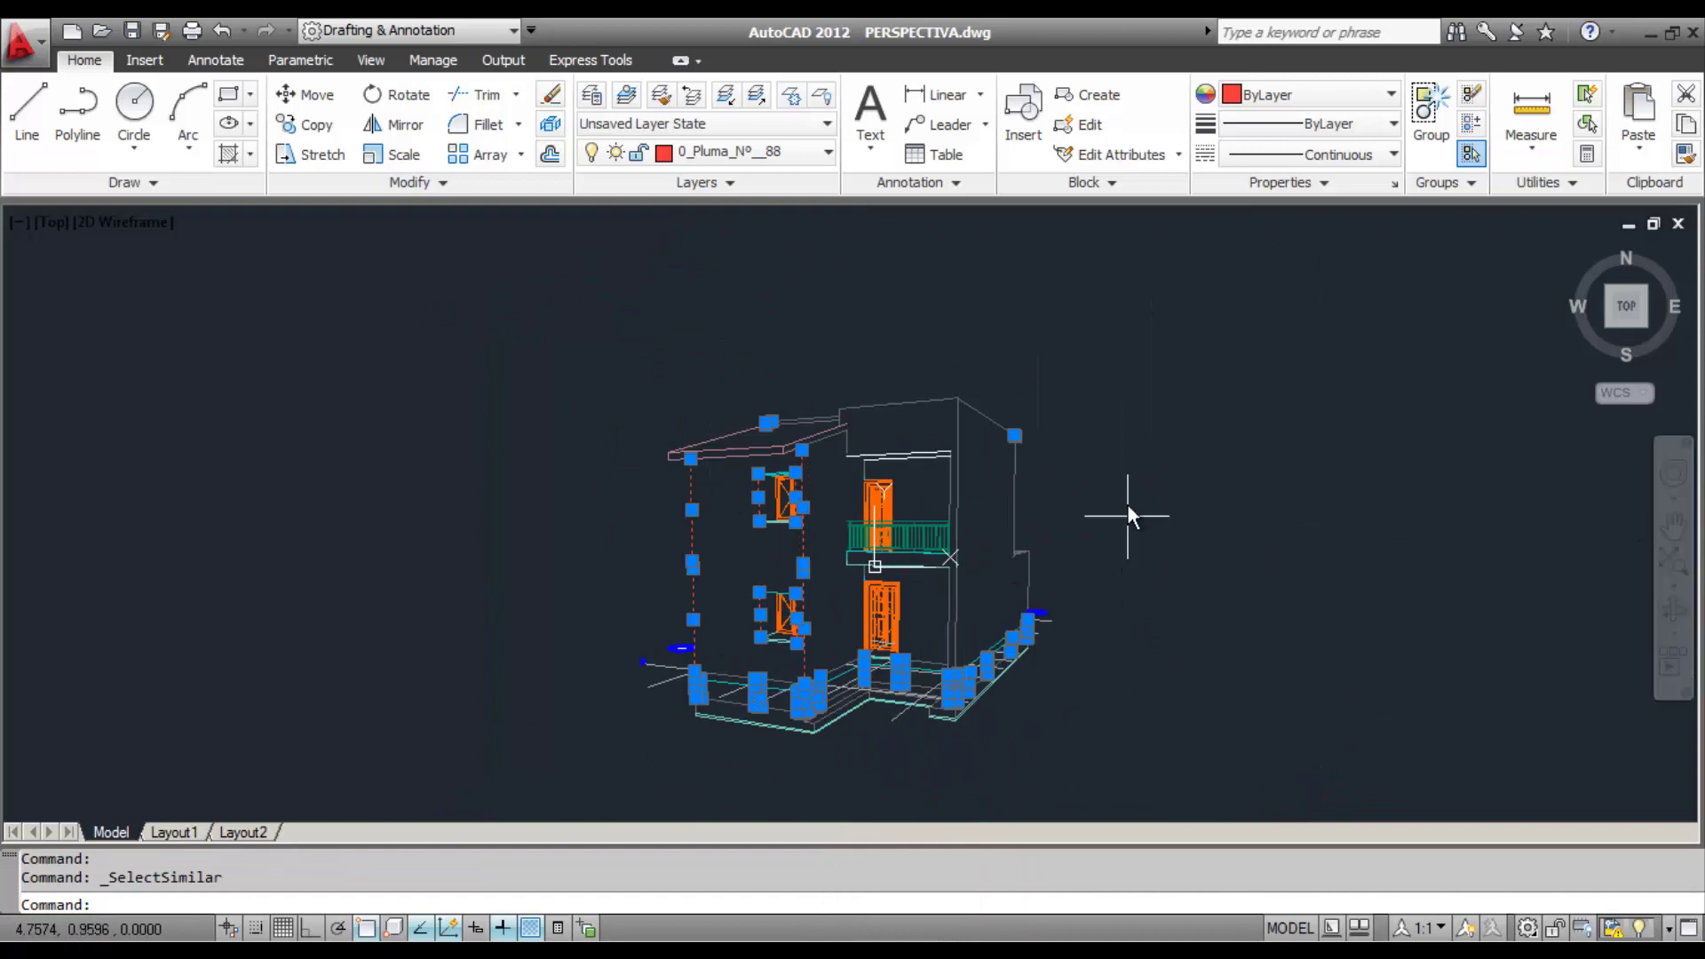
pyautogui.rightClick(1178, 466)
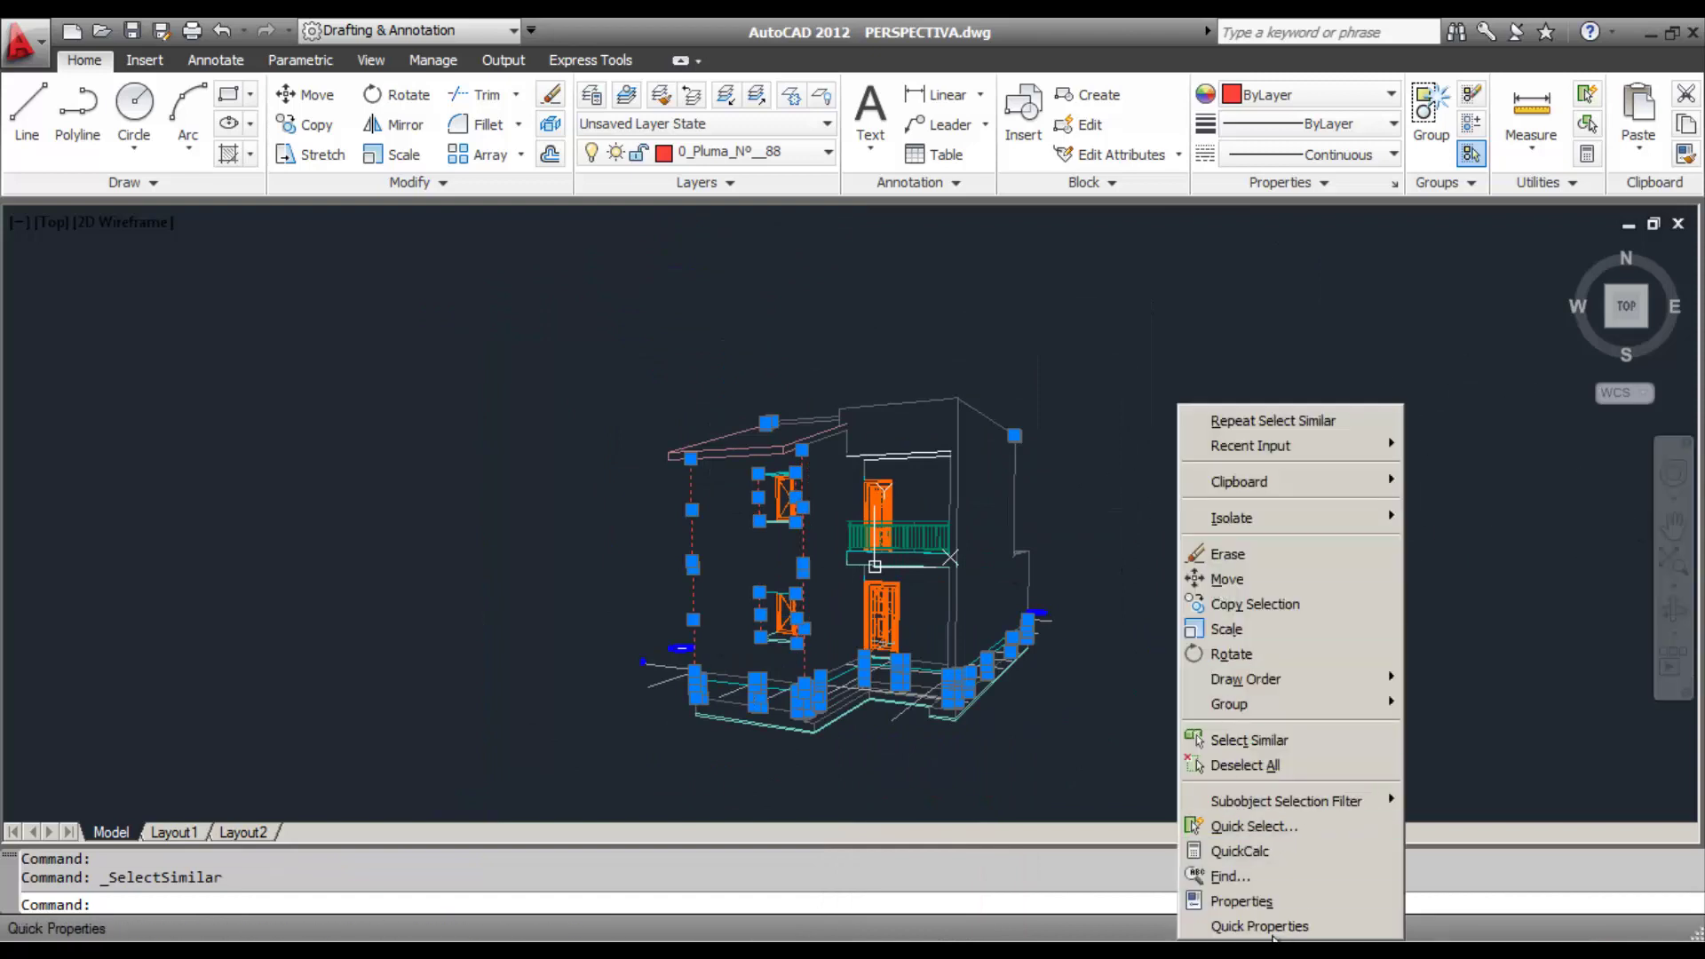
pyautogui.click(1274, 900)
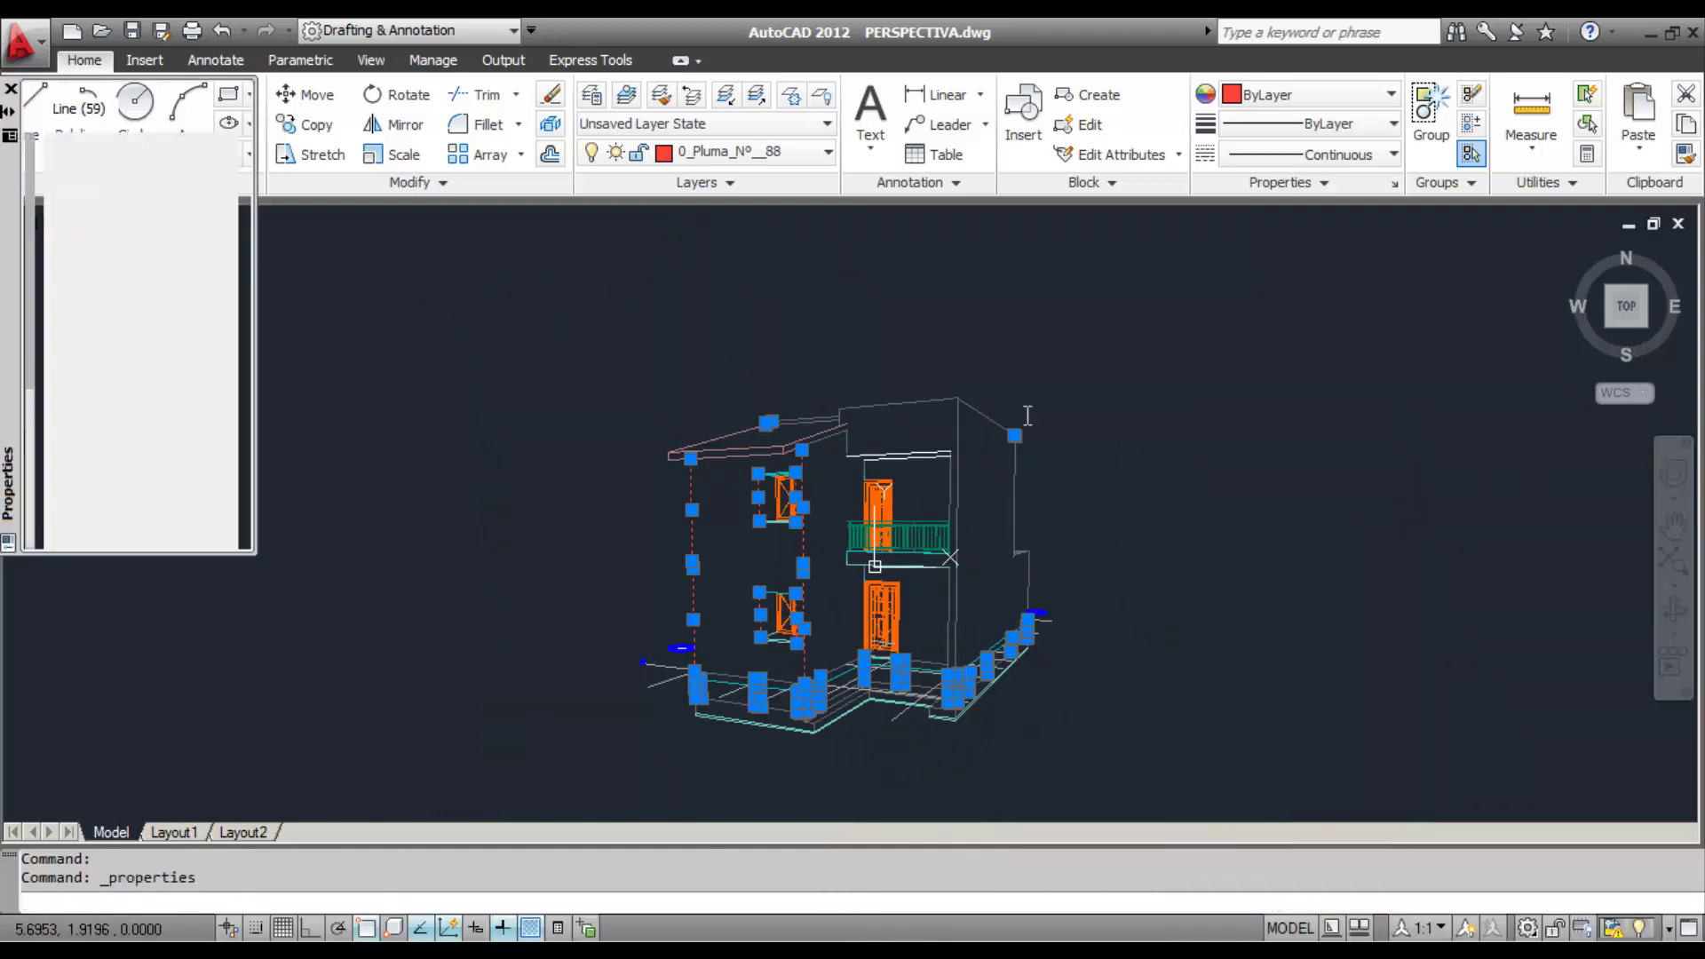
# - Set the selected red lines to index colour 252, then clear the selection
pyautogui.click(188, 167)
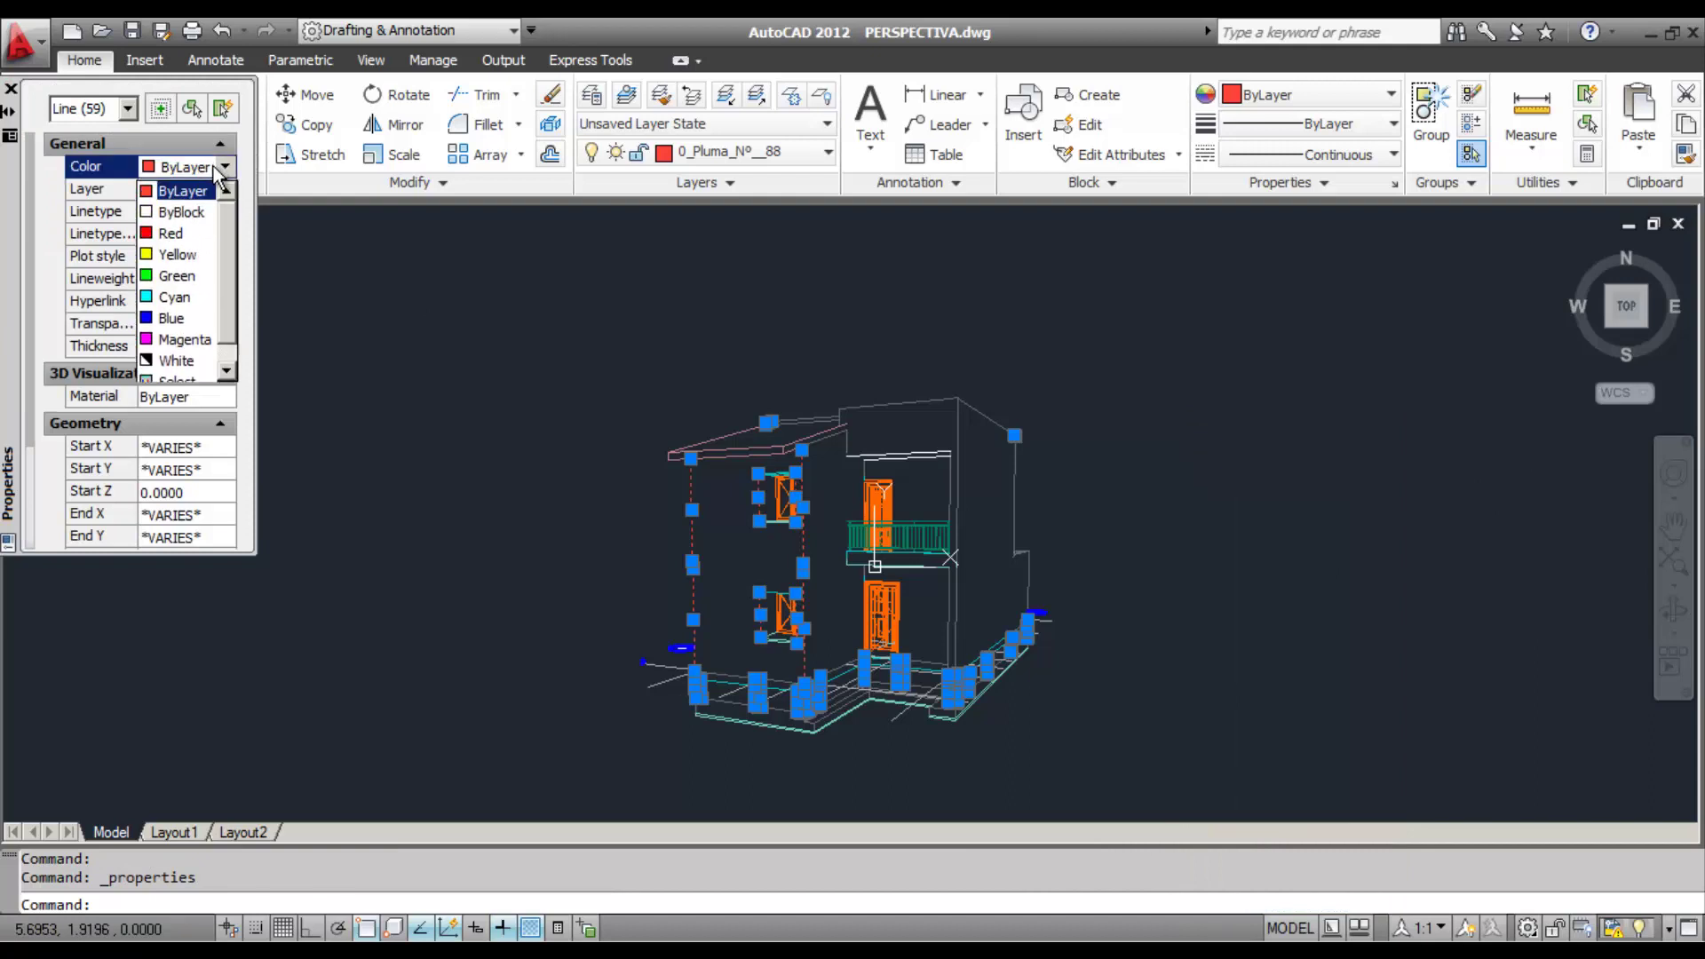
pyautogui.scroll(-1, 229, 360)
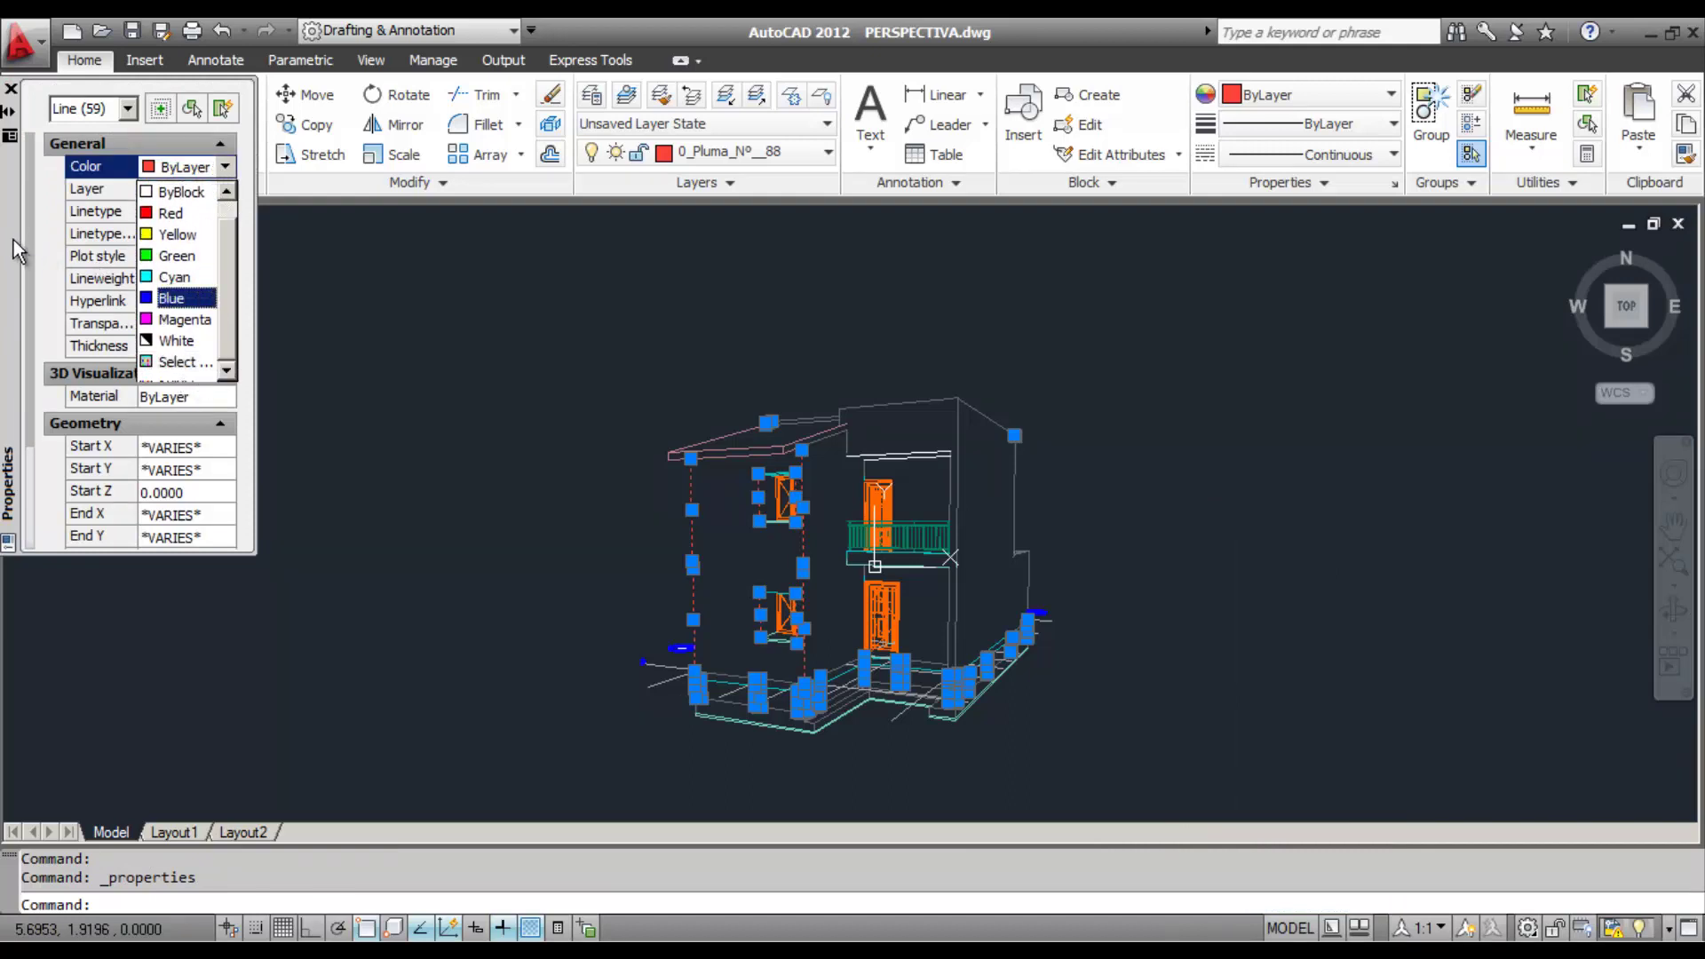
pyautogui.click(200, 363)
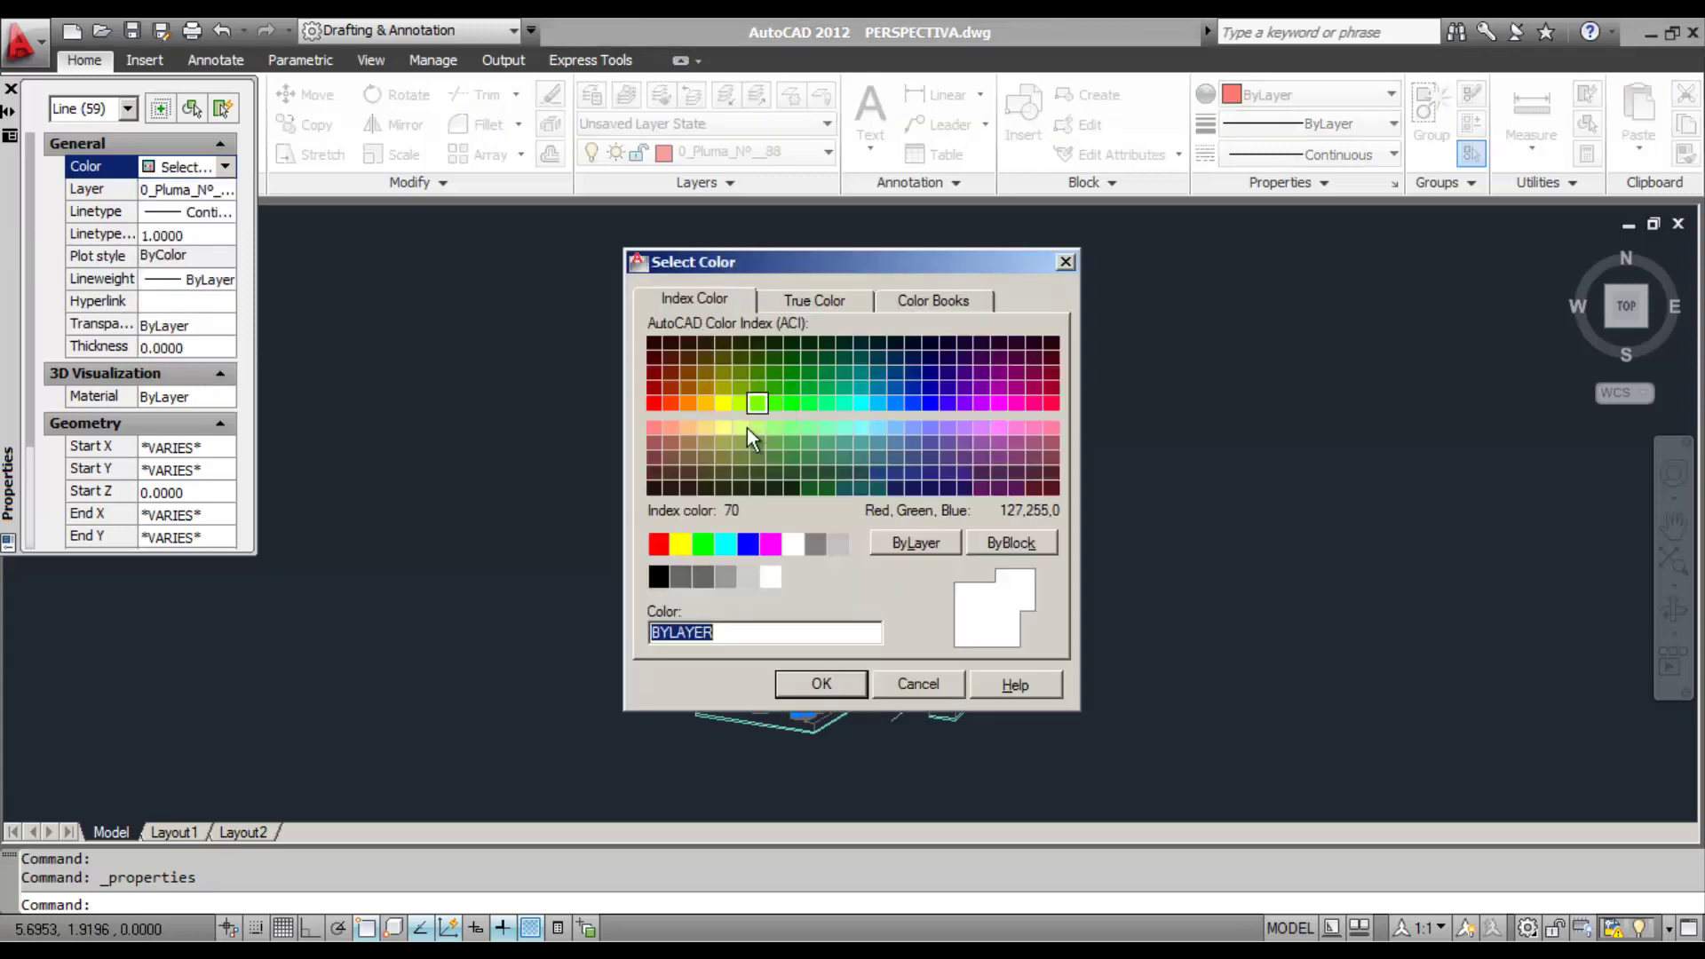
pyautogui.click(705, 575)
pyautogui.click(822, 684)
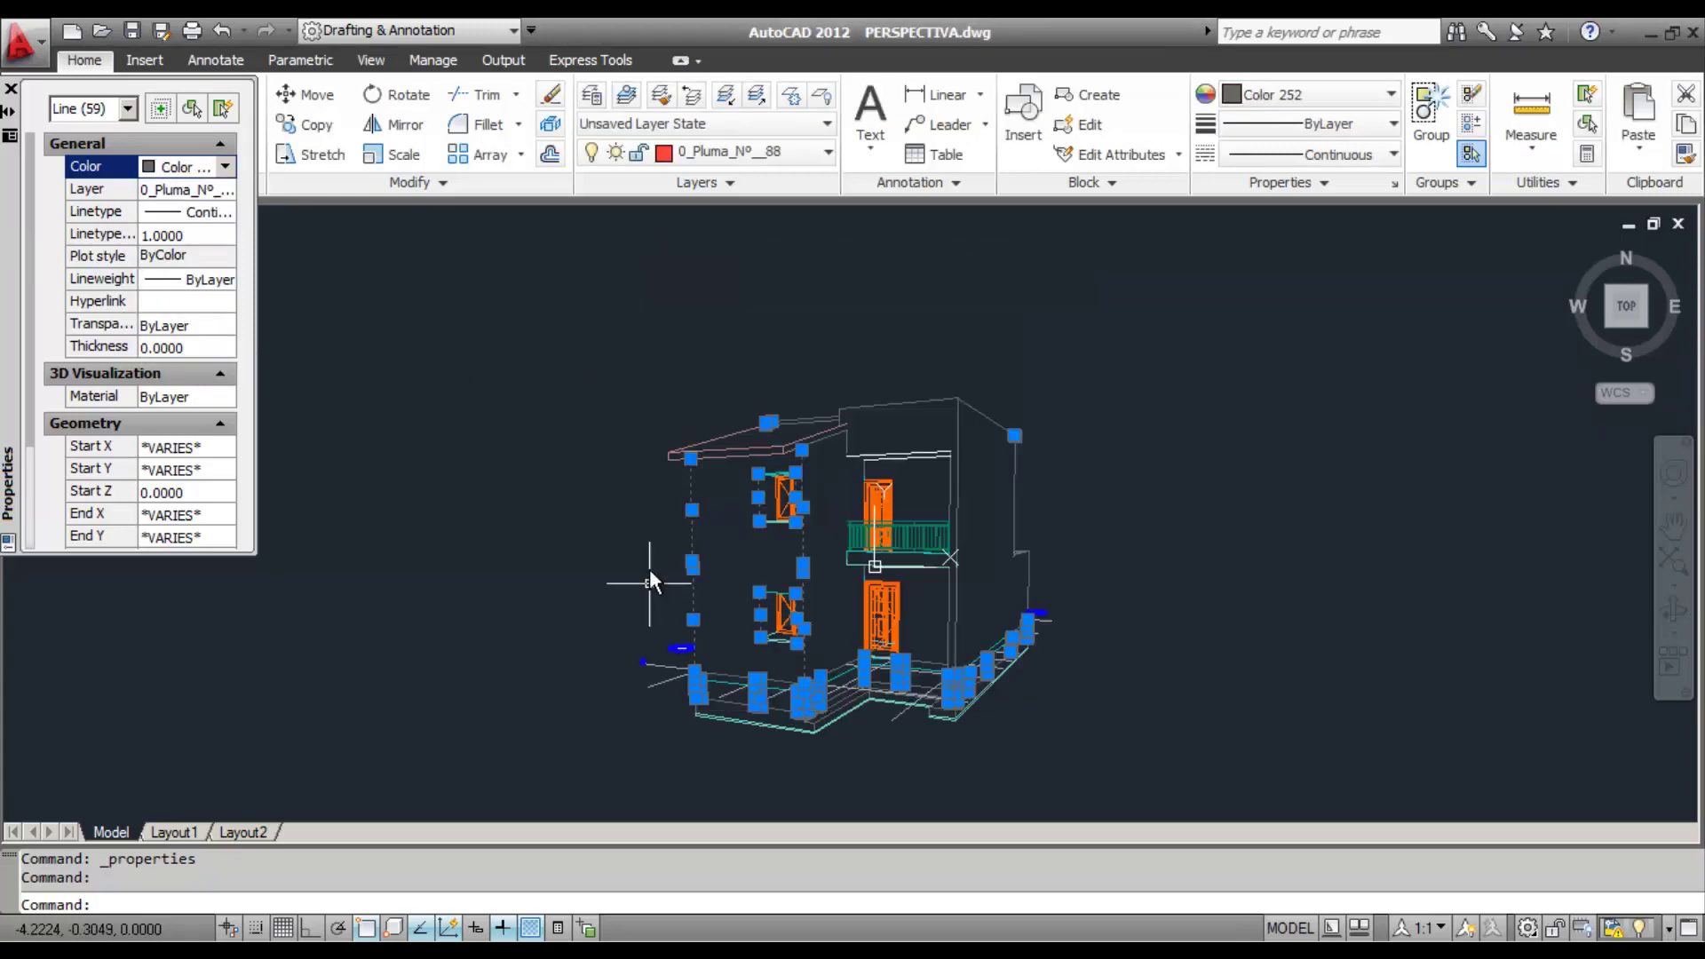
pyautogui.scroll(2, 802, 510)
pyautogui.scroll(2, 1048, 515)
pyautogui.press('Escape')
pyautogui.press('Escape')
pyautogui.scroll(-3, 1133, 521)
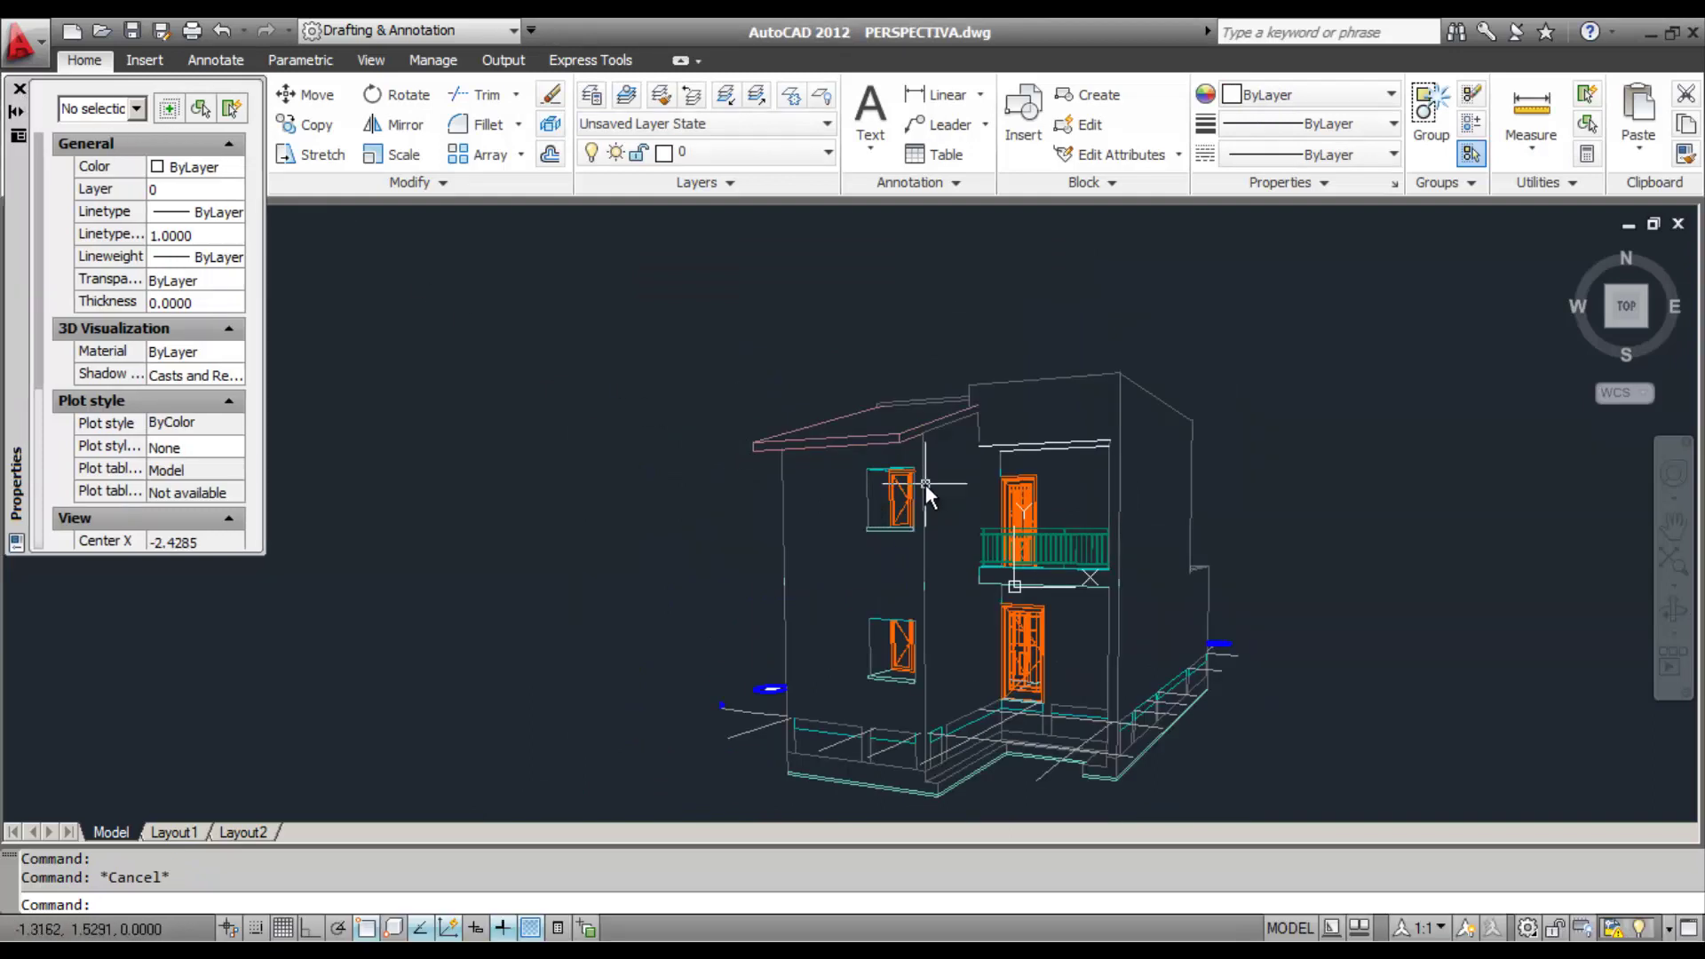
# - Close the Properties palette, then zoom and pan to frame the grey-walled house
pyautogui.click(19, 90)
pyautogui.scroll(1, 845, 468)
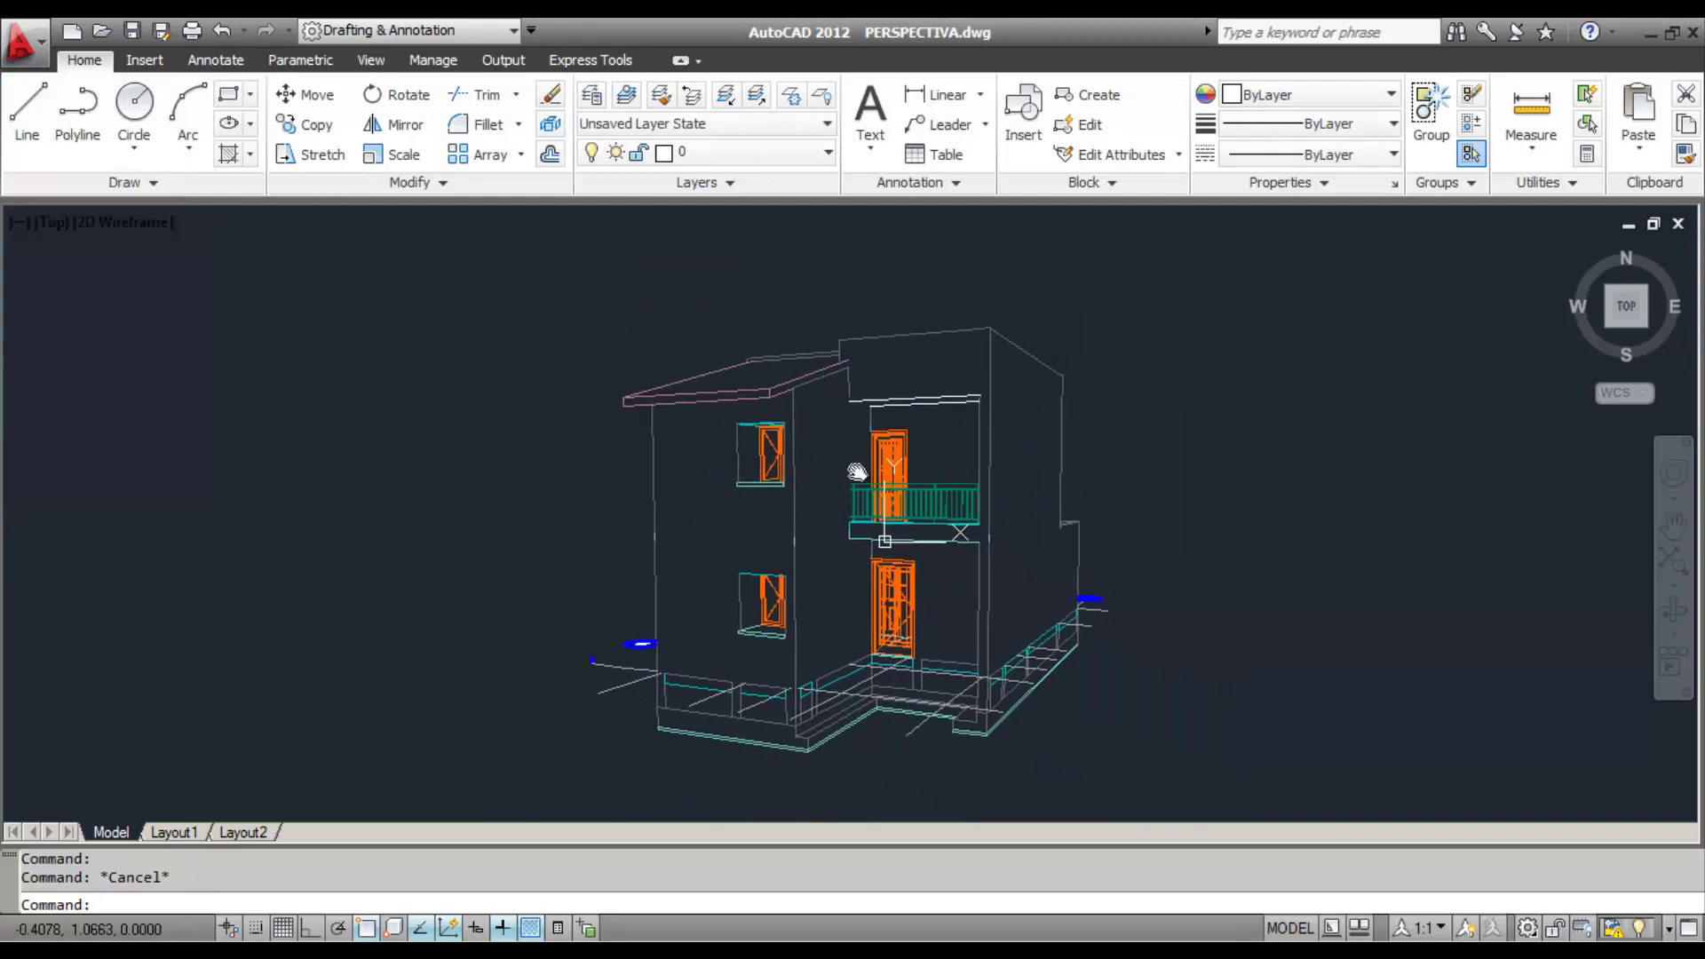
pyautogui.scroll(1, 893, 551)
pyautogui.moveTo(906, 558); pyautogui.dragTo(911, 540, button='middle')
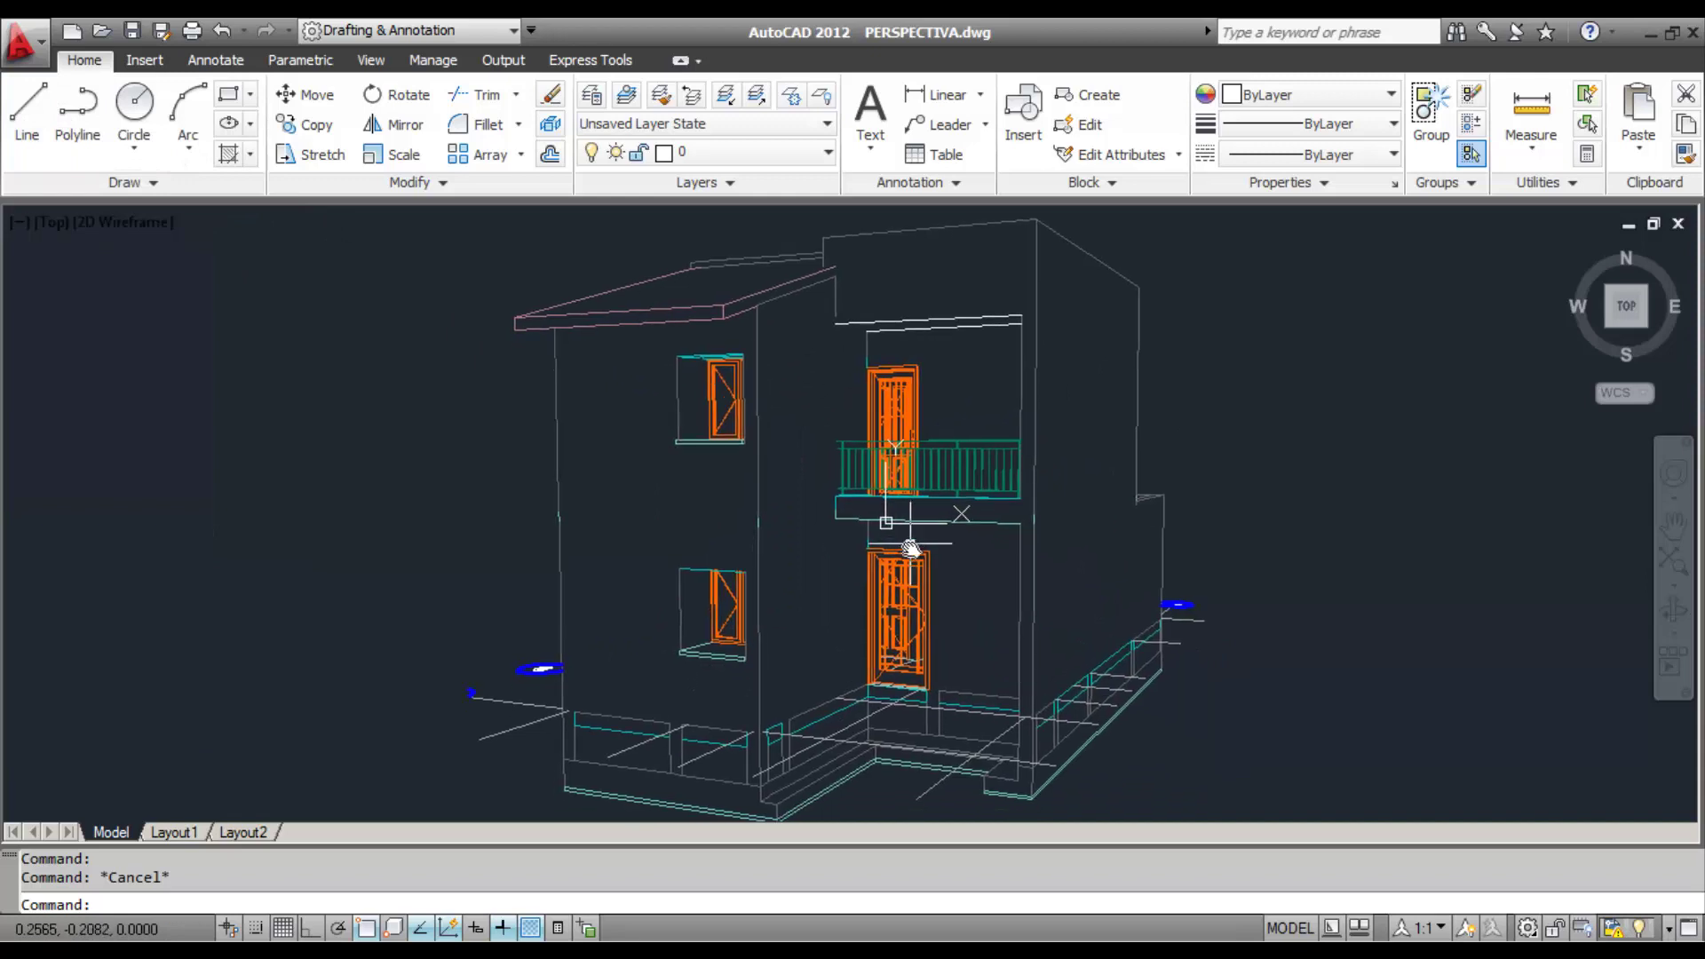